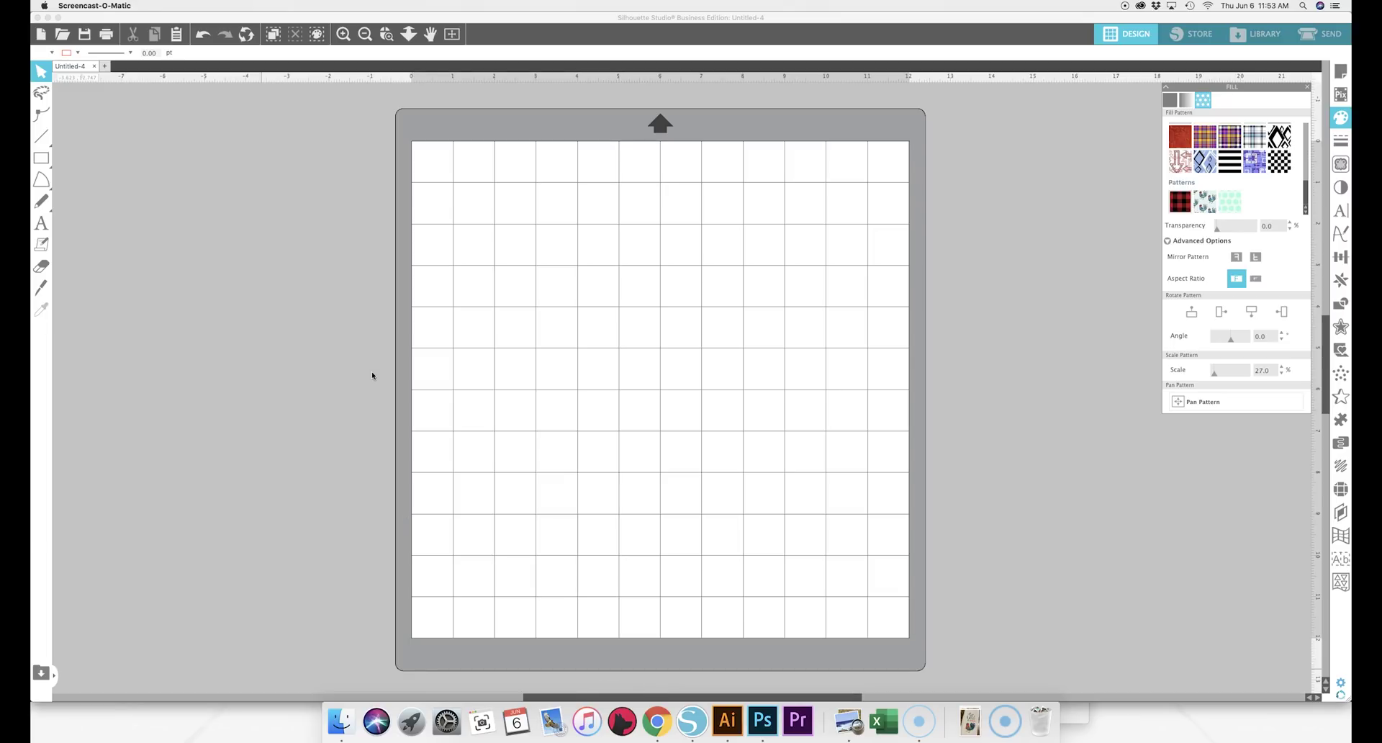
# Step: Draw a rectangle about 4.73 by 3.62 inches overlapping the left edge of the mat
pyautogui.click(302, 329)
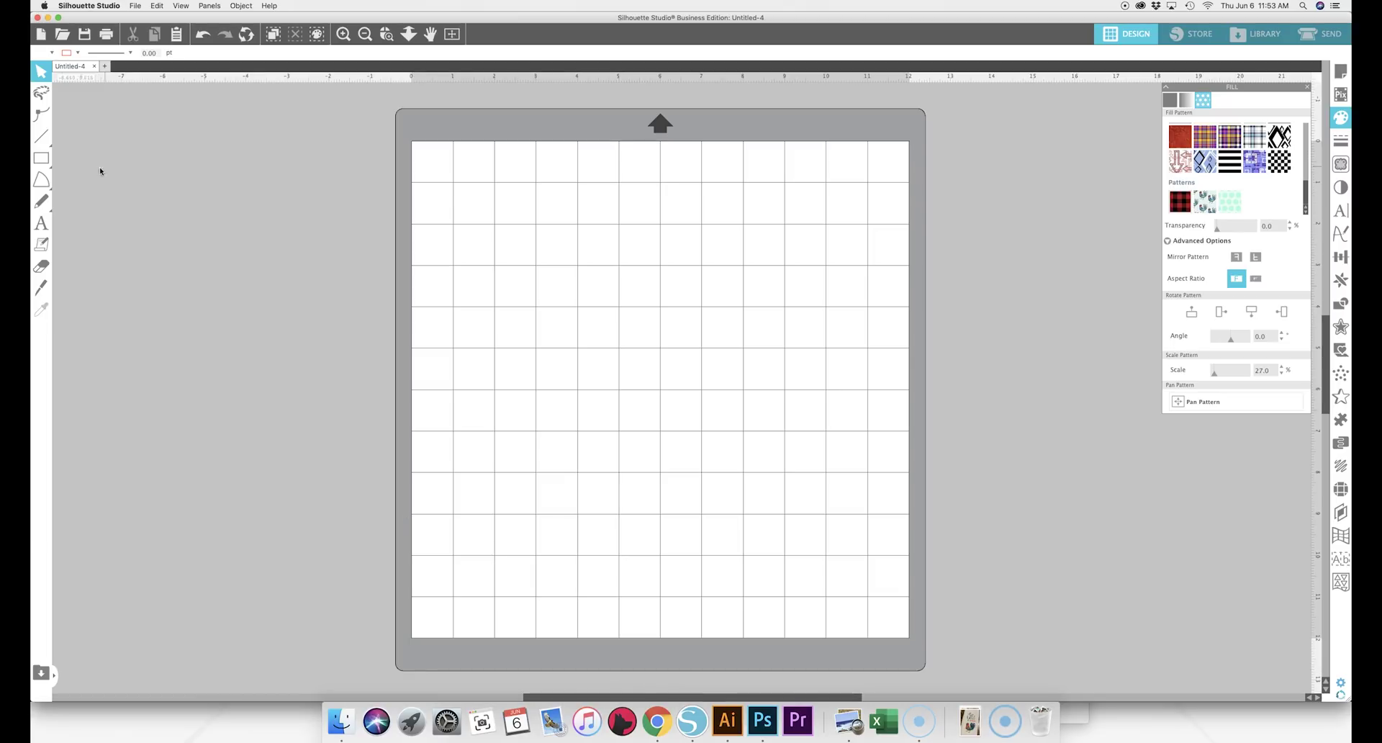
pyautogui.click(40, 158)
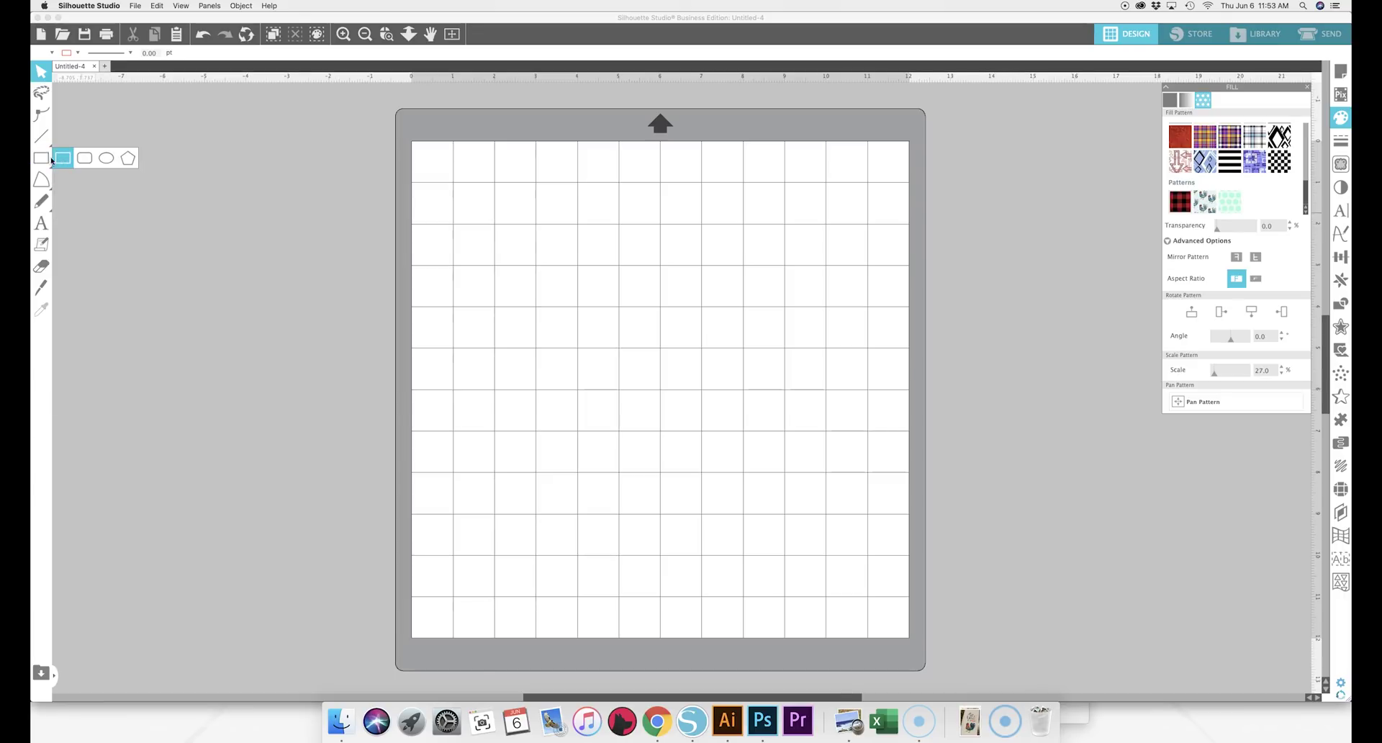
pyautogui.moveTo(358, 204); pyautogui.dragTo(556, 355)
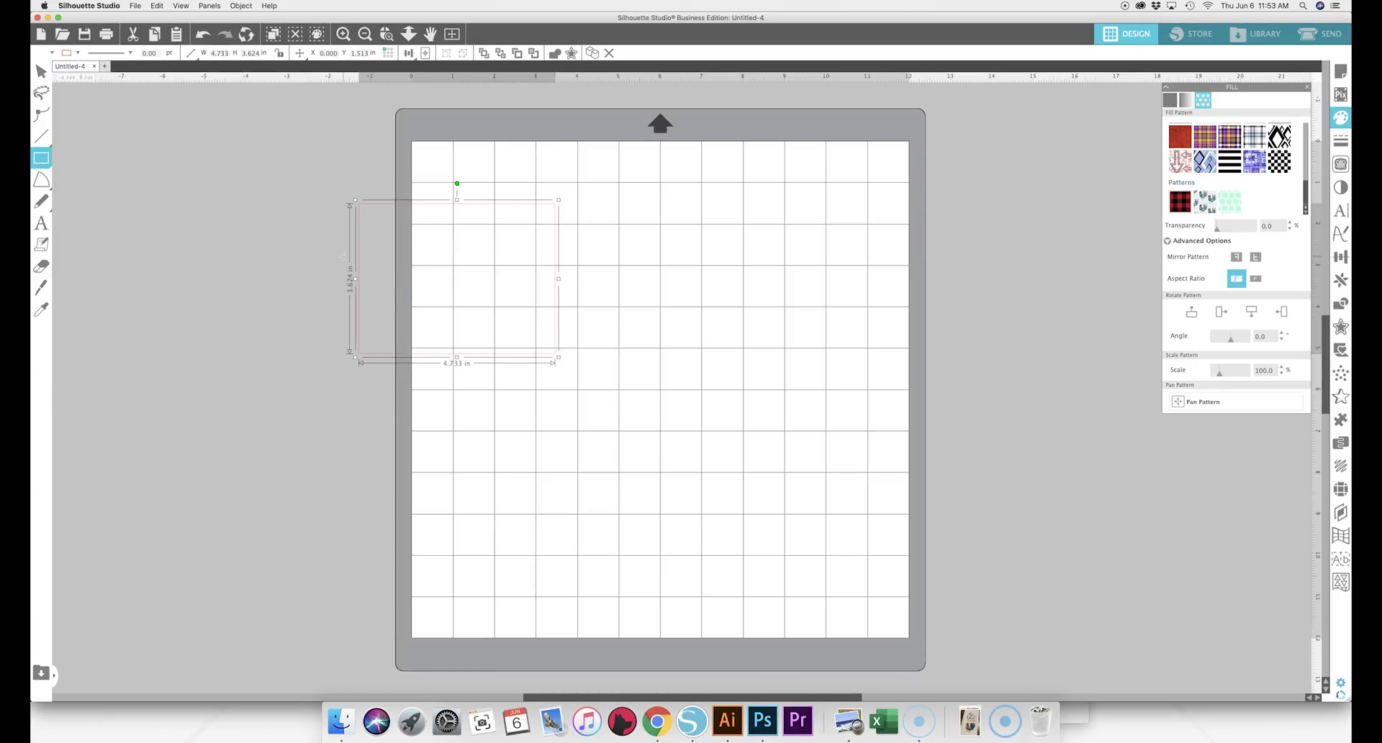
# Step: Add a text object reading "Text" near the middle of the page
pyautogui.click(41, 222)
pyautogui.click(657, 318)
pyautogui.write('Text')
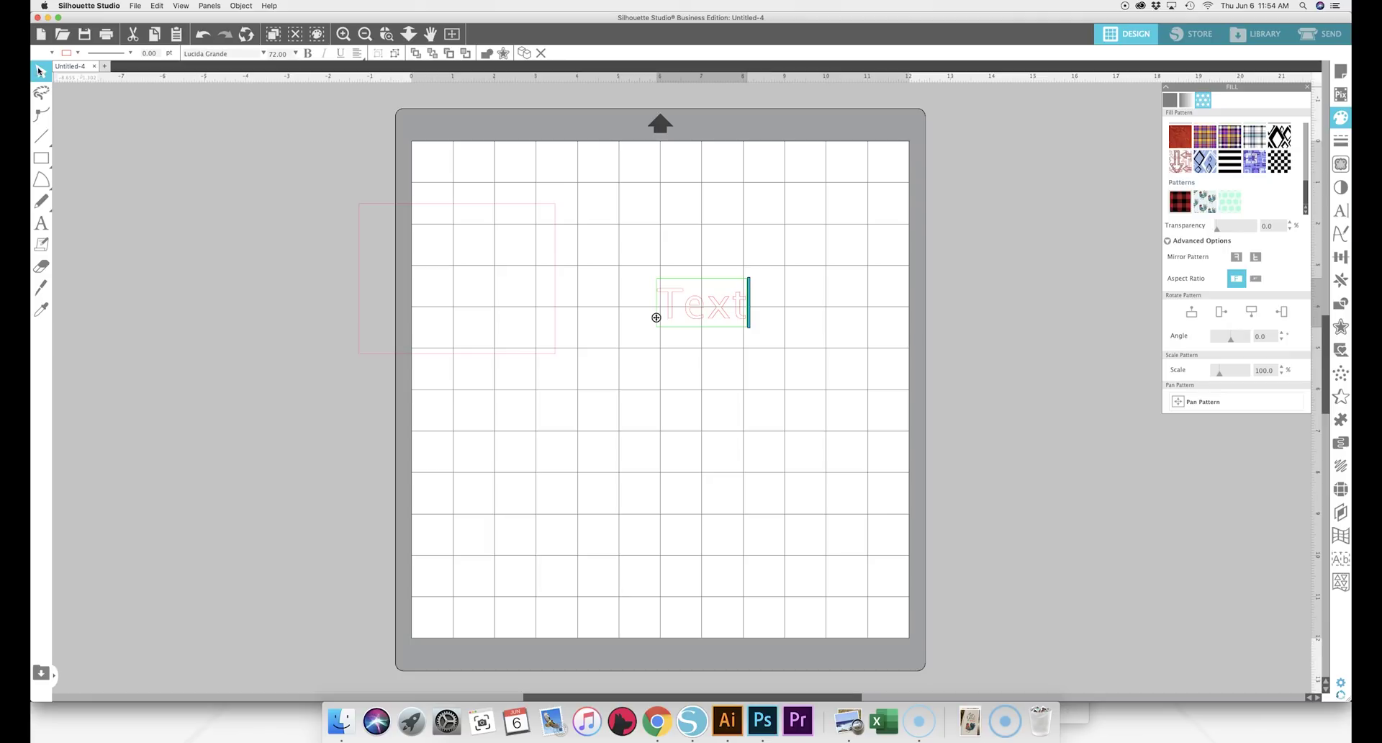
# Step: Enlarge the text to about 209 pt and move the rectangle onto the page beside it
pyautogui.click(656, 317)
pyautogui.click(731, 317)
pyautogui.moveTo(751, 332); pyautogui.dragTo(923, 424)
pyautogui.moveTo(556, 251); pyautogui.dragTo(629, 324)
pyautogui.click(688, 340)
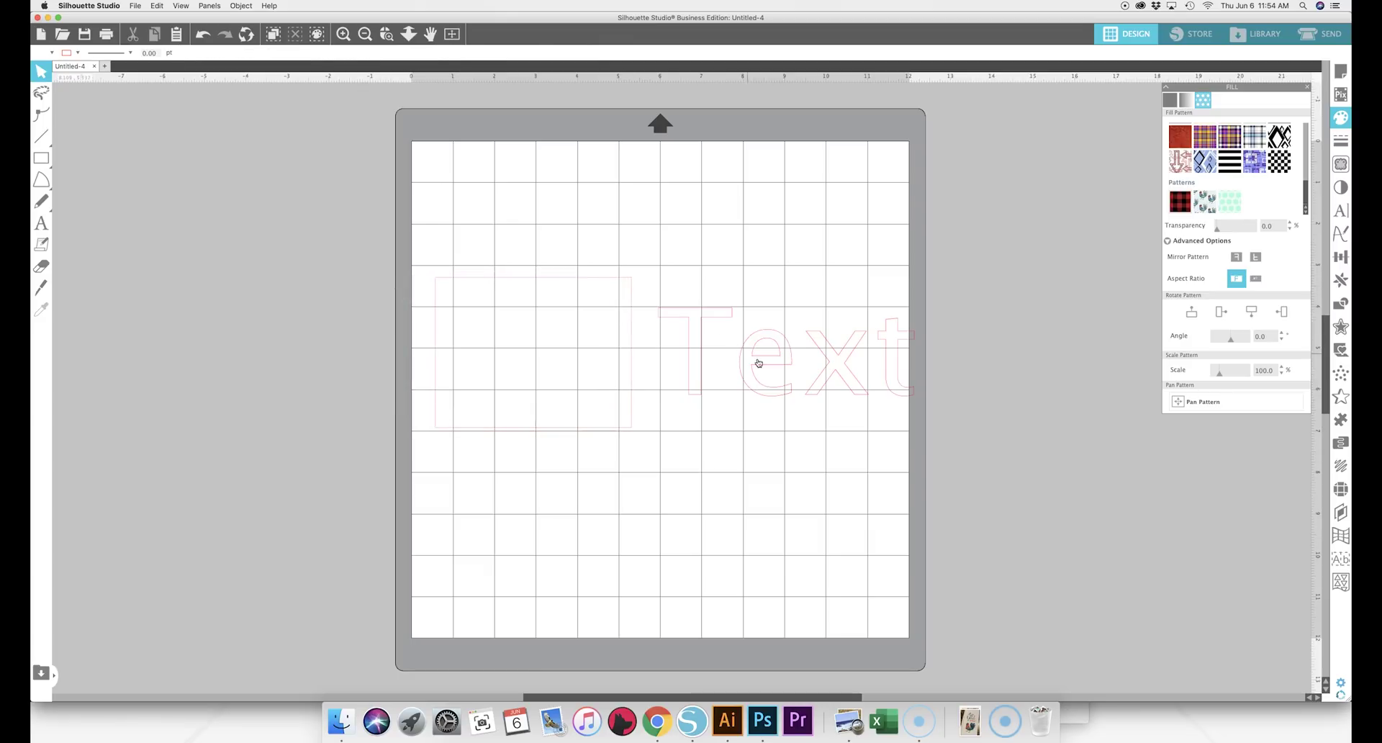
# Step: Fill the text with a solid light orange color
pyautogui.click(759, 368)
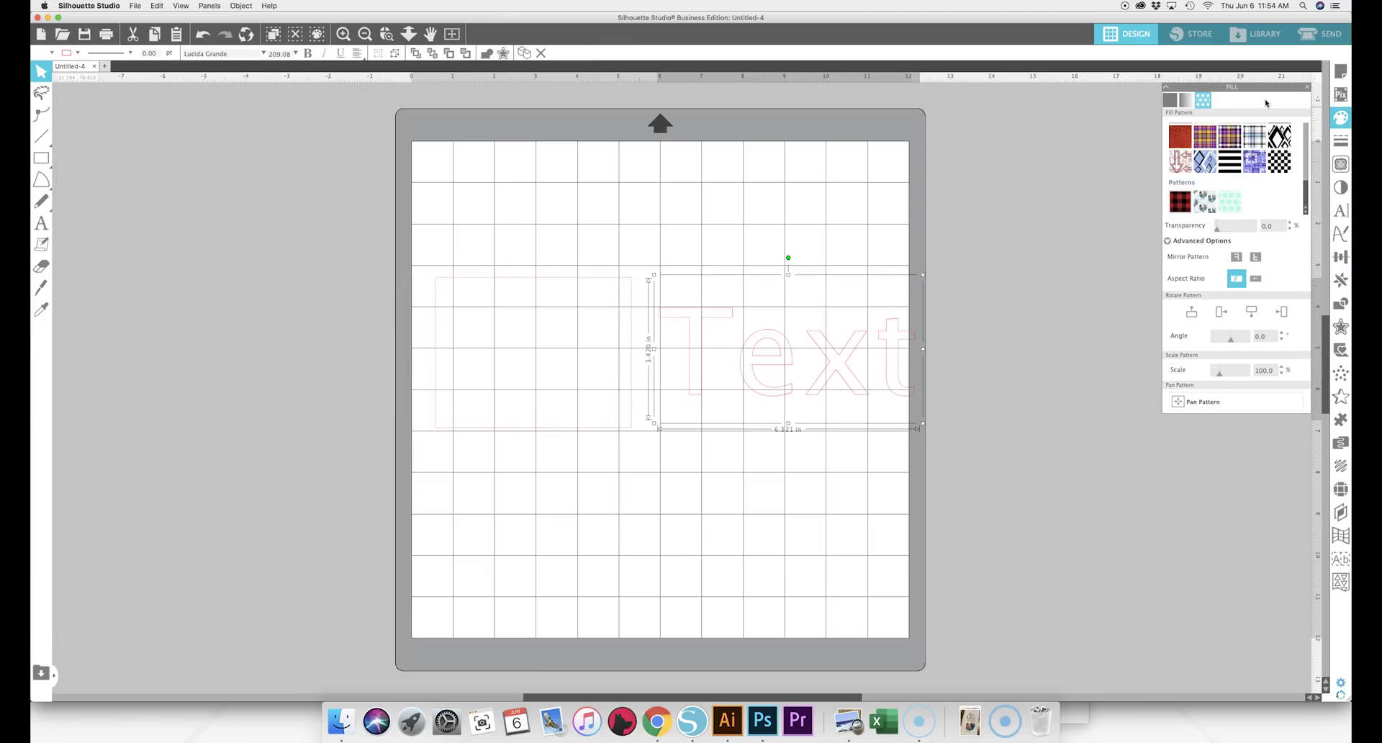
pyautogui.click(1342, 122)
pyautogui.click(1342, 123)
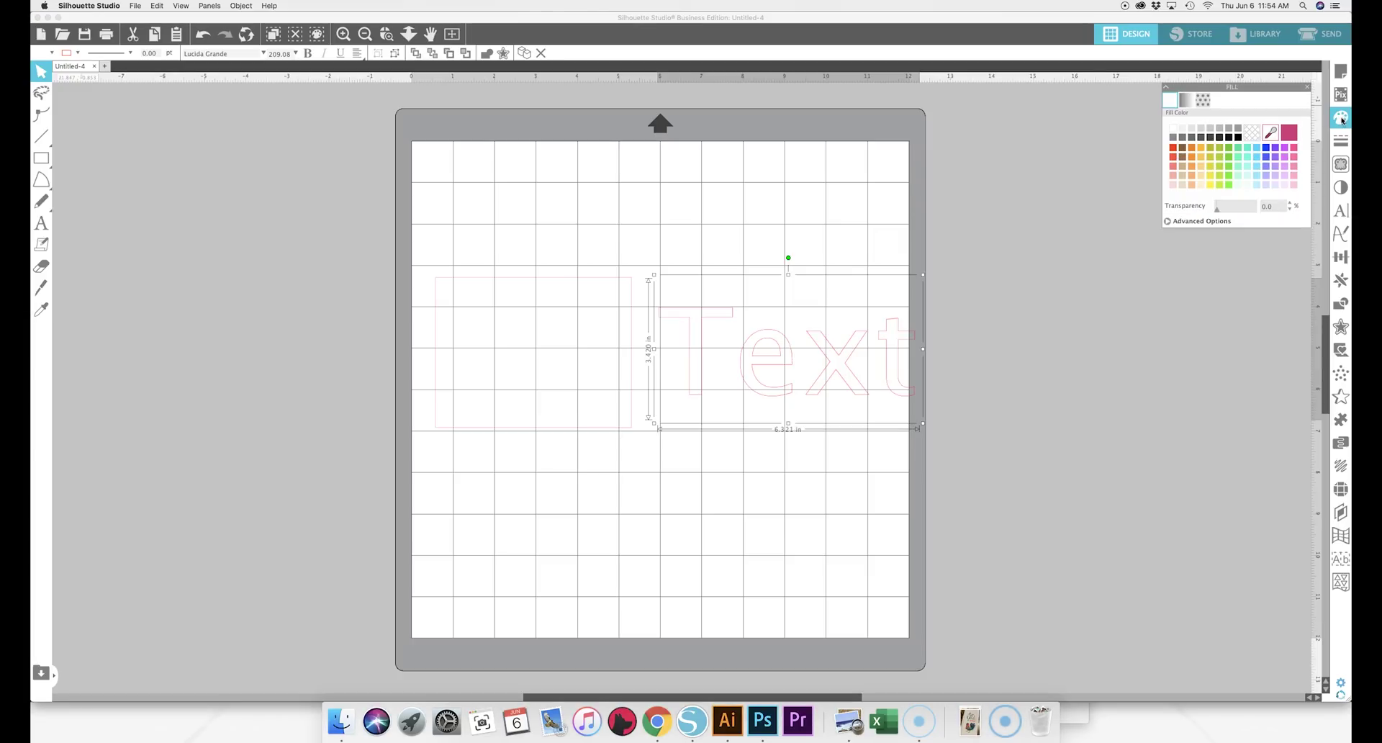
pyautogui.click(1208, 175)
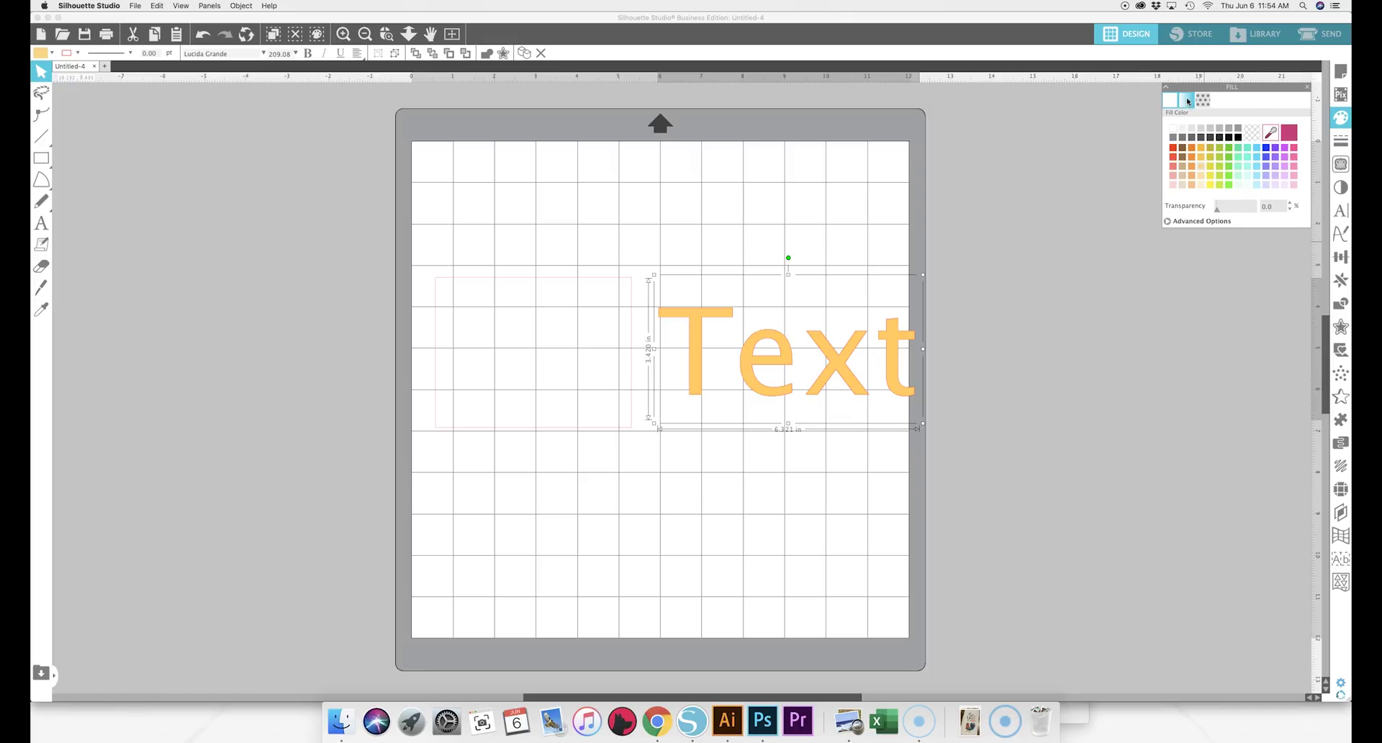
# Step: Replace the text's solid fill with the green dotted pattern
pyautogui.click(1188, 101)
pyautogui.click(1206, 102)
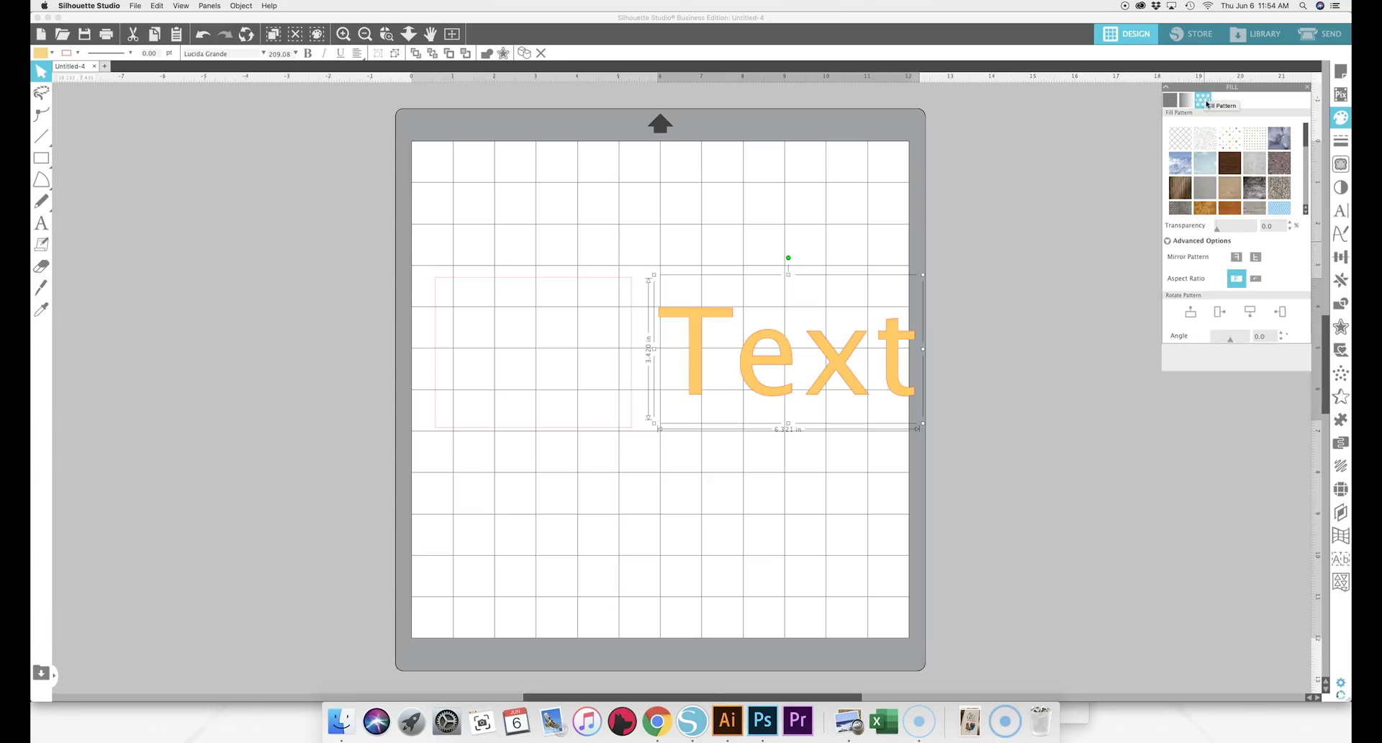
pyautogui.click(1306, 178)
pyautogui.scroll(-3, 1306, 178)
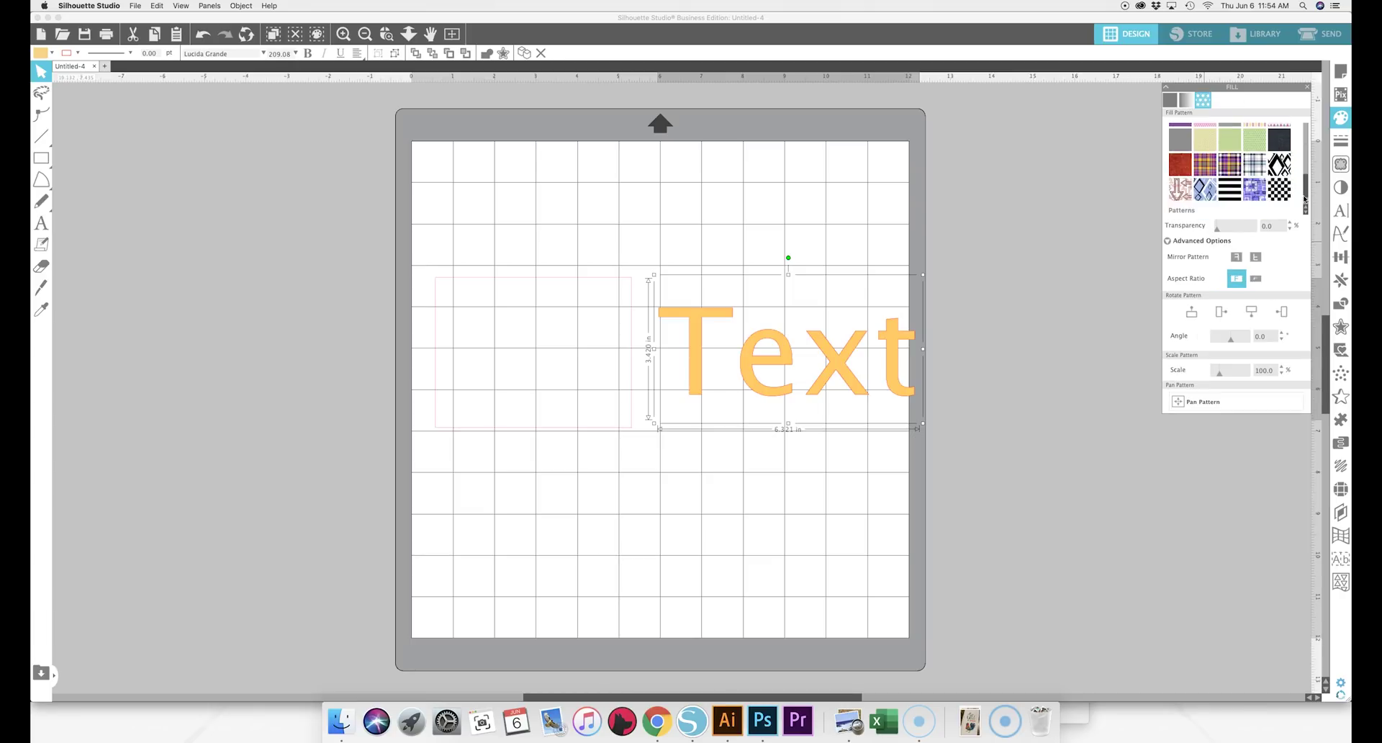
pyautogui.click(1253, 153)
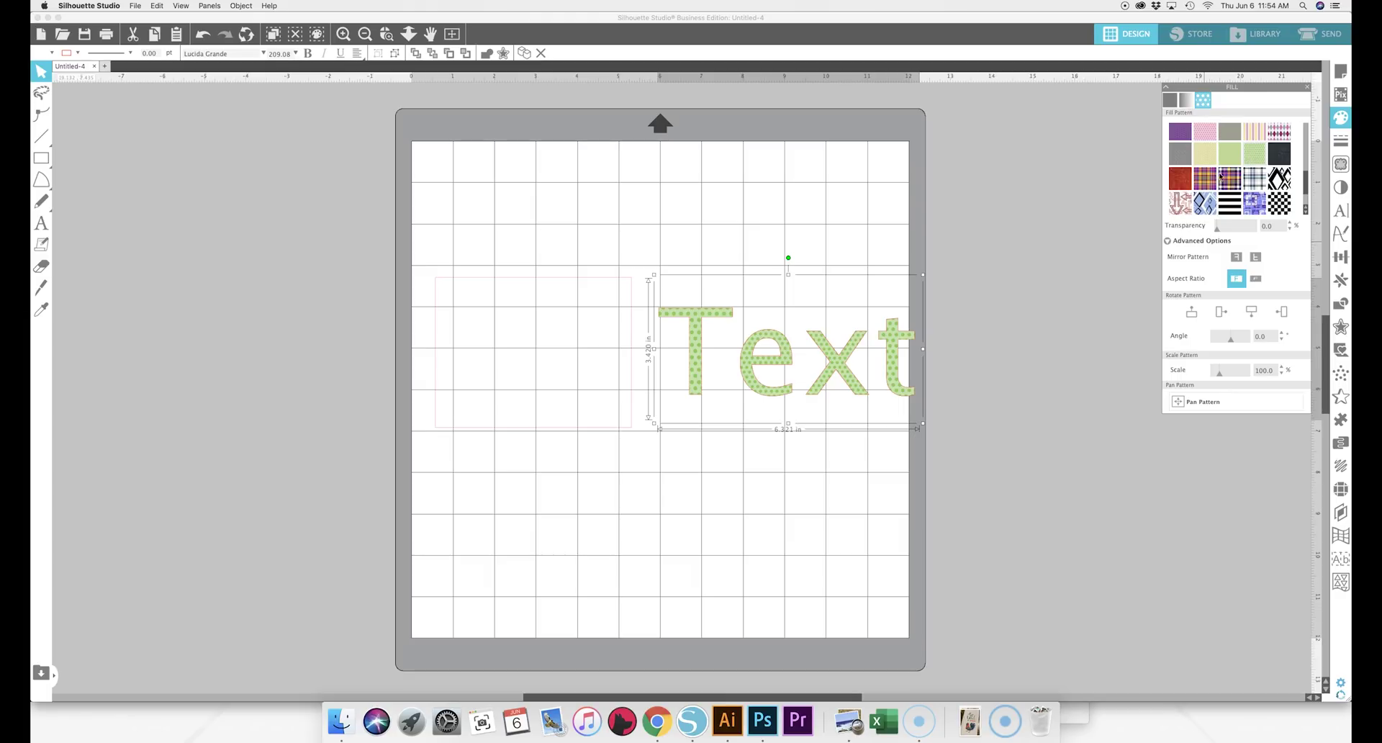
# Step: Try the custom rooster pattern on the text and replace it with the custom mint dot pattern
pyautogui.moveTo(1310, 185); pyautogui.dragTo(1304, 193)
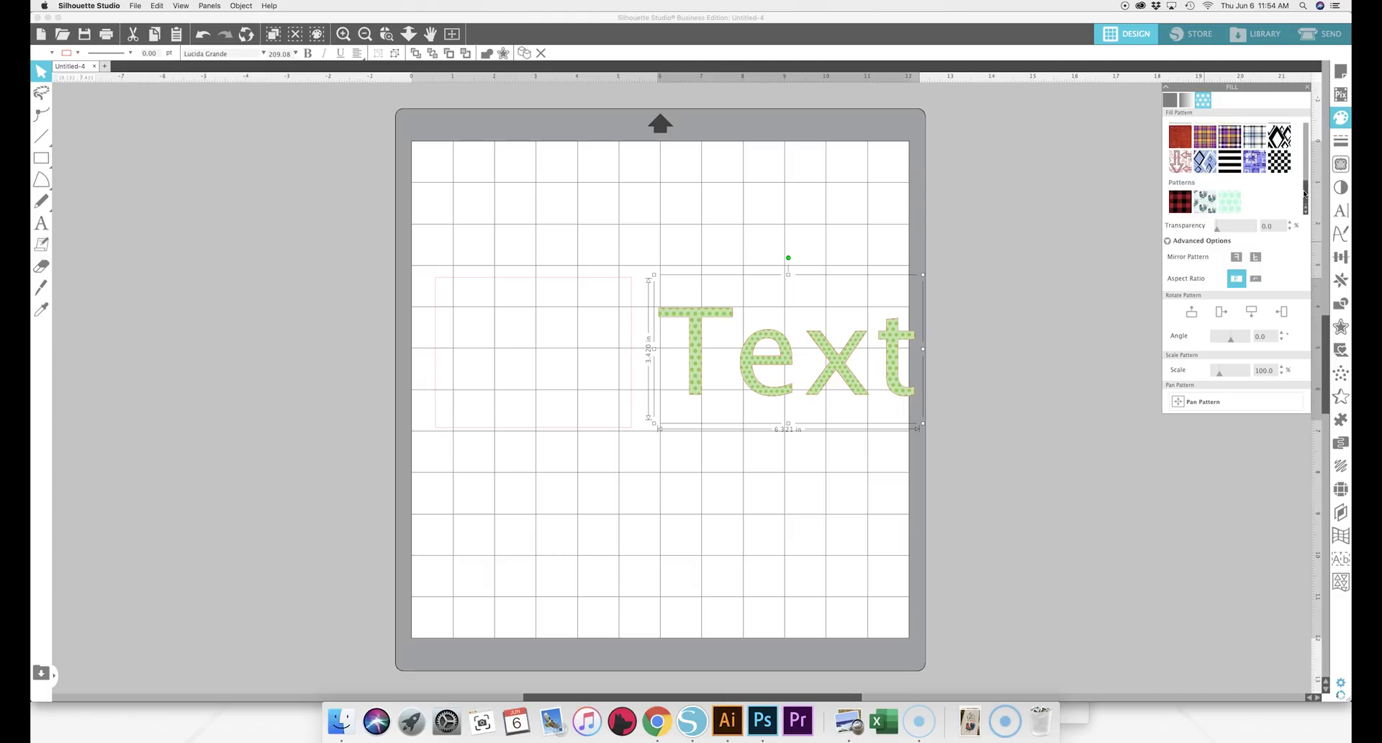
pyautogui.click(1207, 203)
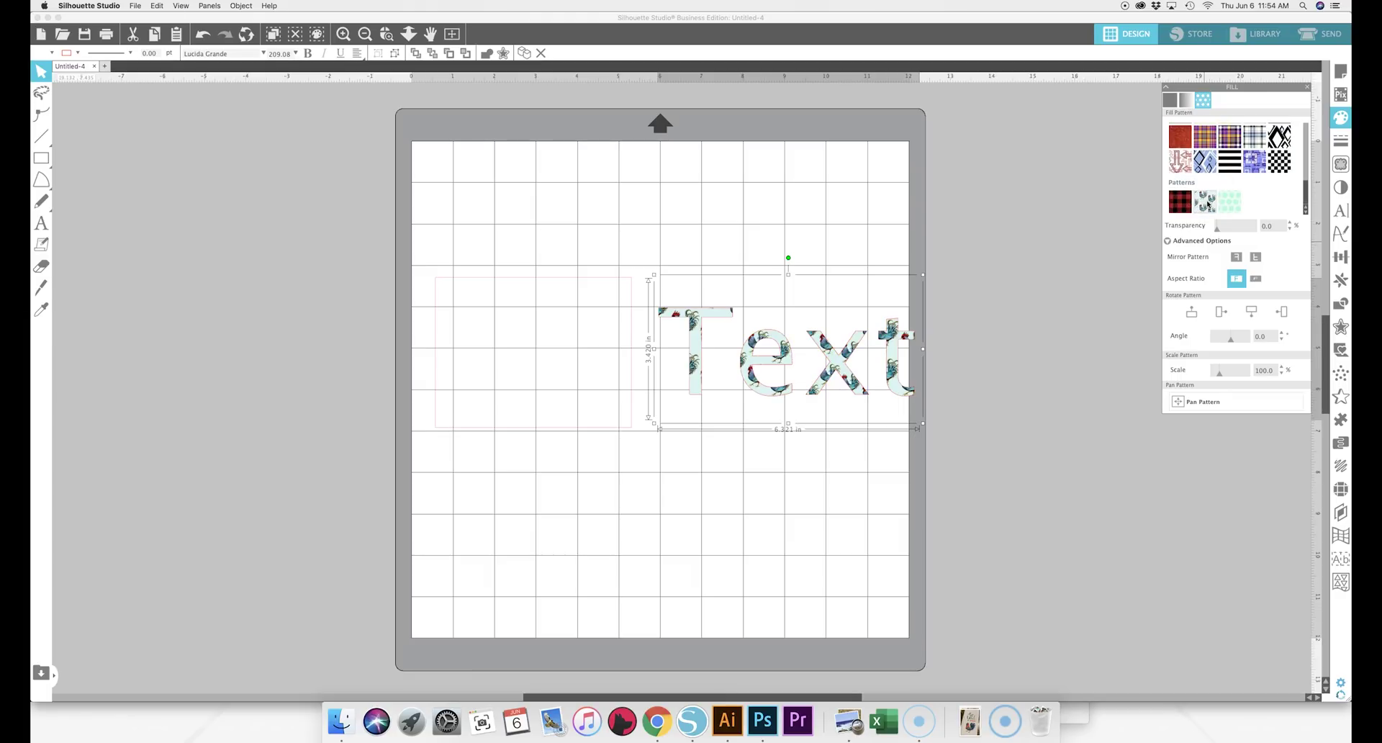
pyautogui.click(1227, 205)
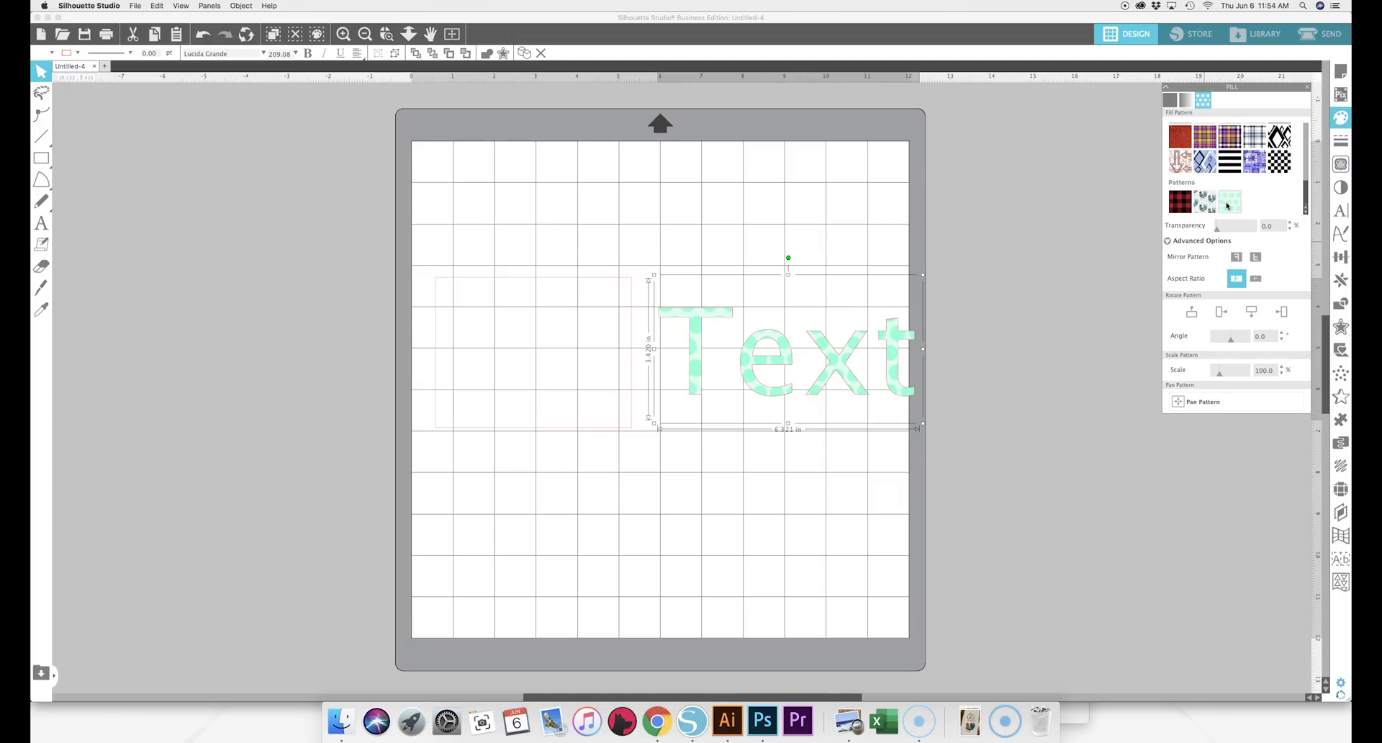
# Step: Fill the rectangle with the custom rooster pattern
pyautogui.click(631, 368)
pyautogui.click(1208, 205)
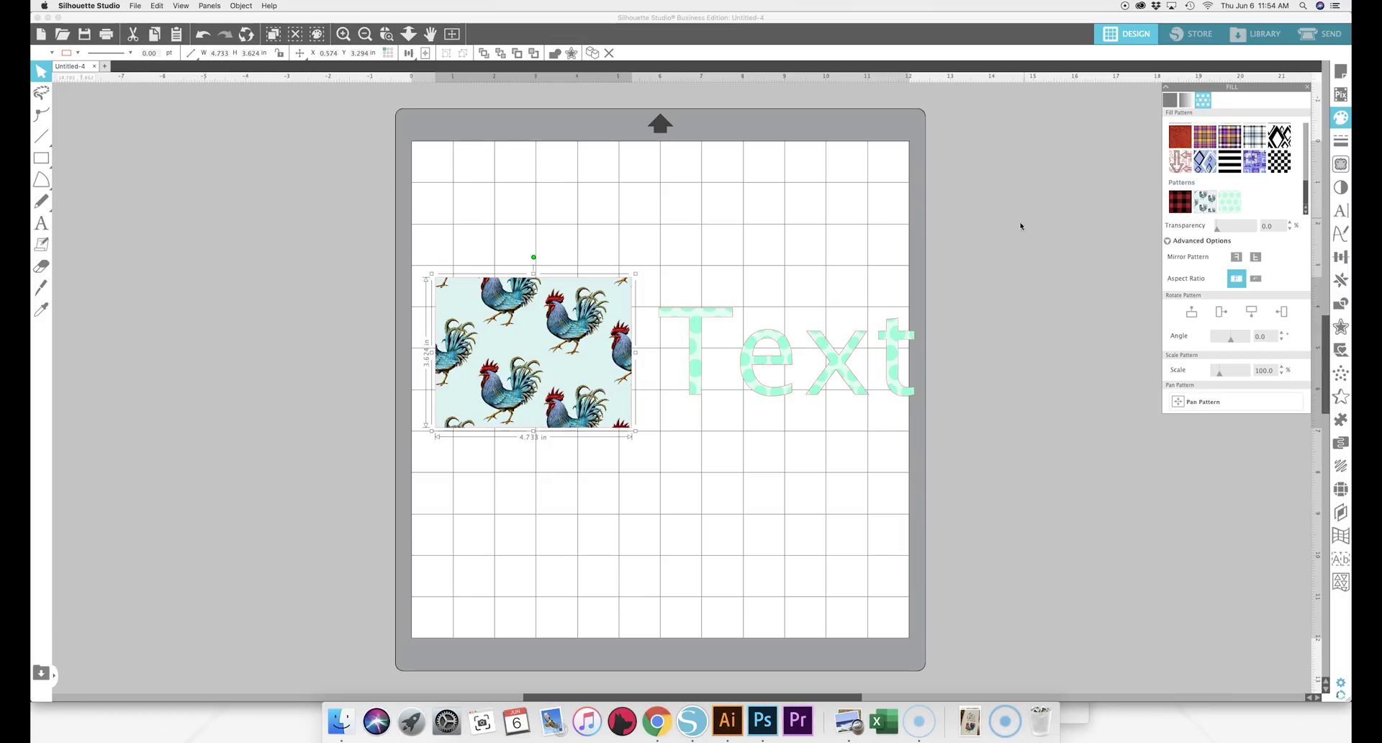
pyautogui.click(848, 380)
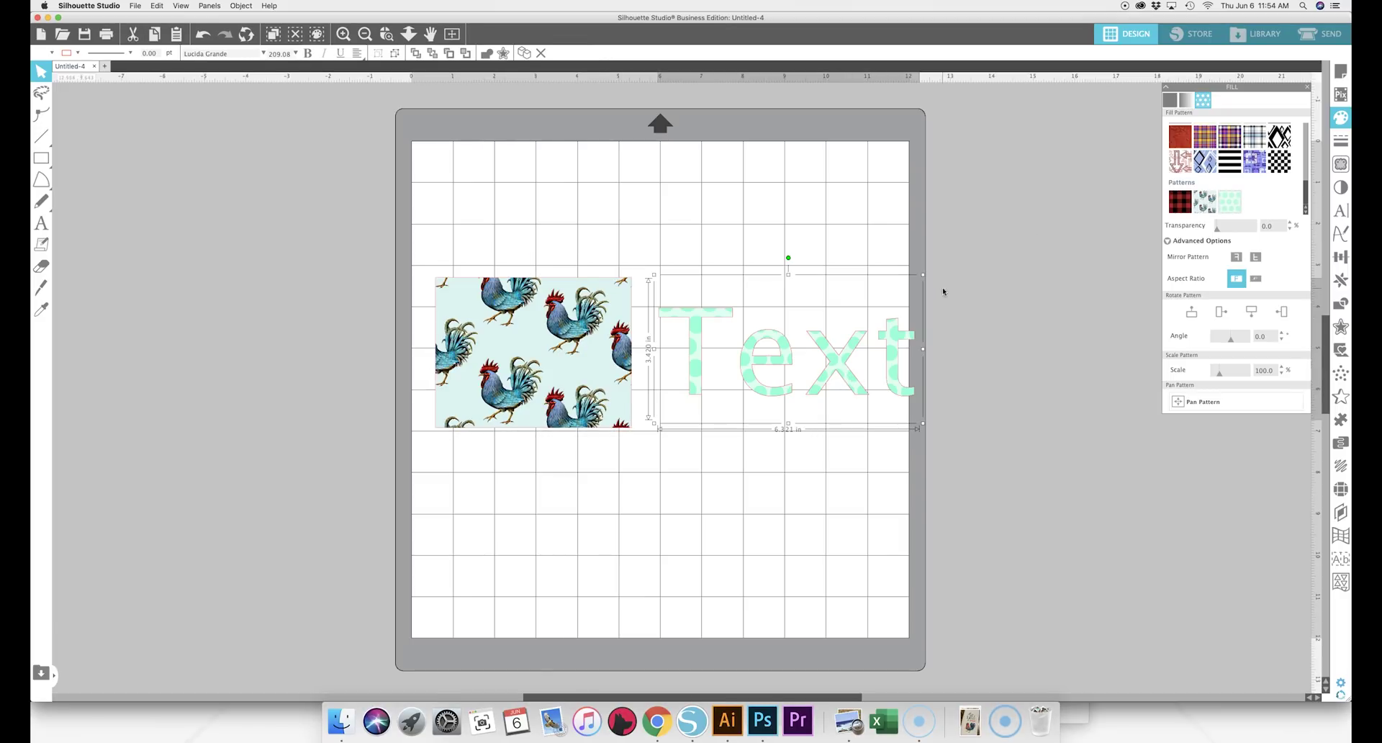
pyautogui.click(1011, 303)
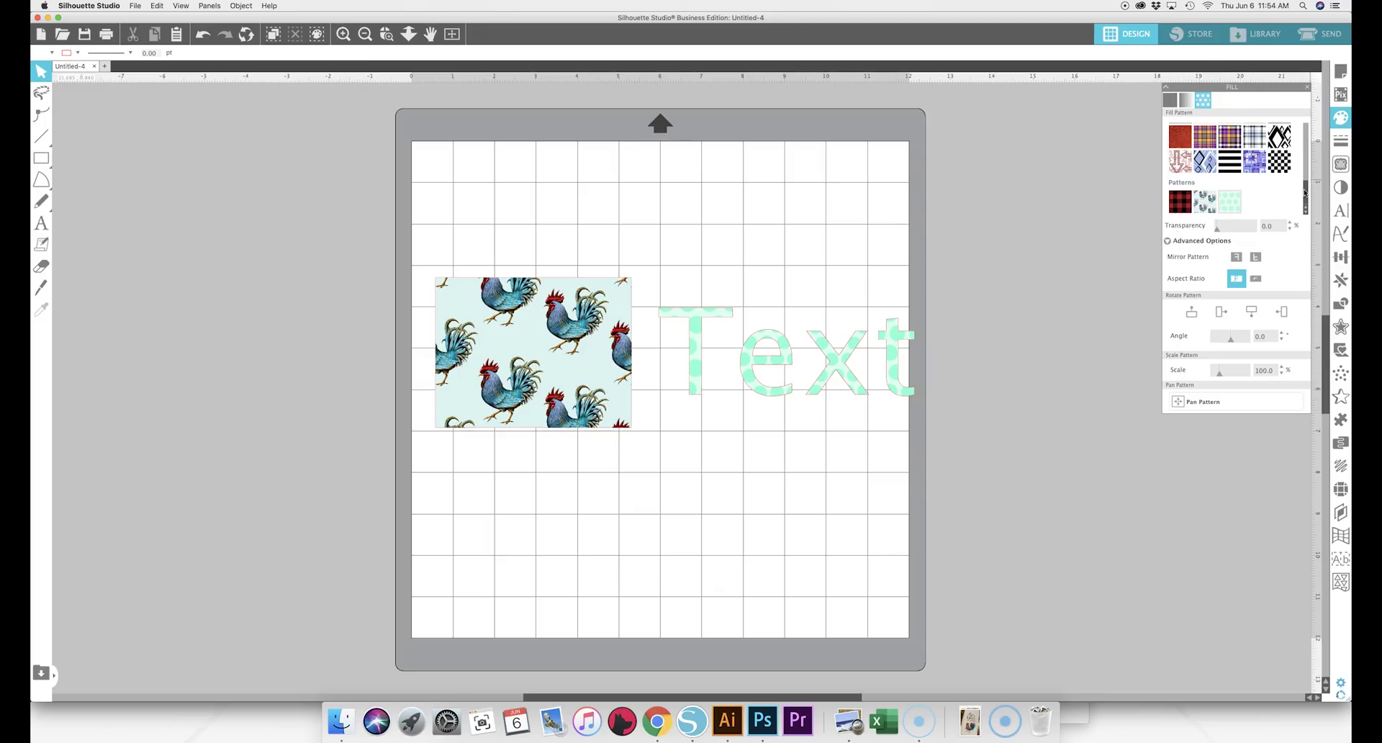
# Step: Compare the custom patterns in the fill options with the contents of the library's Patterns folder
pyautogui.scroll(-3, 1305, 193)
pyautogui.scroll(4, 1305, 193)
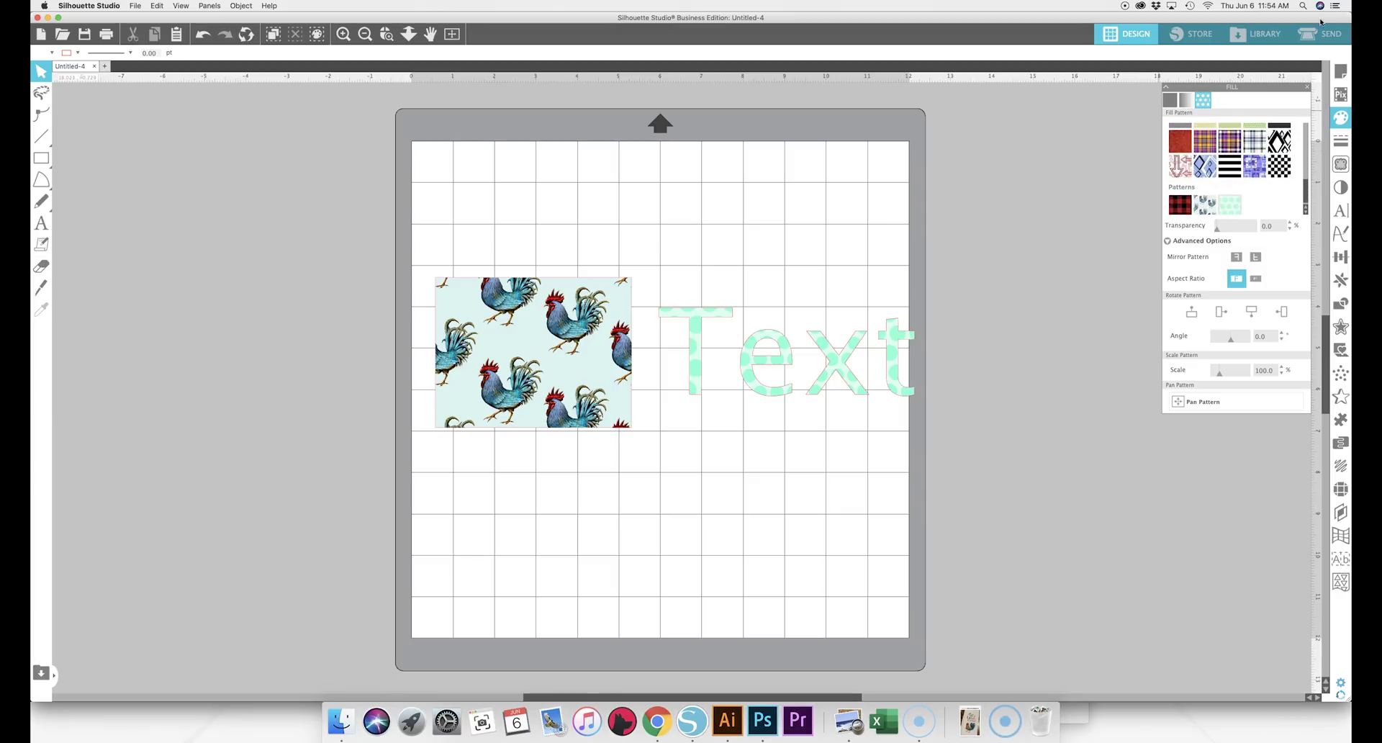
pyautogui.click(1256, 34)
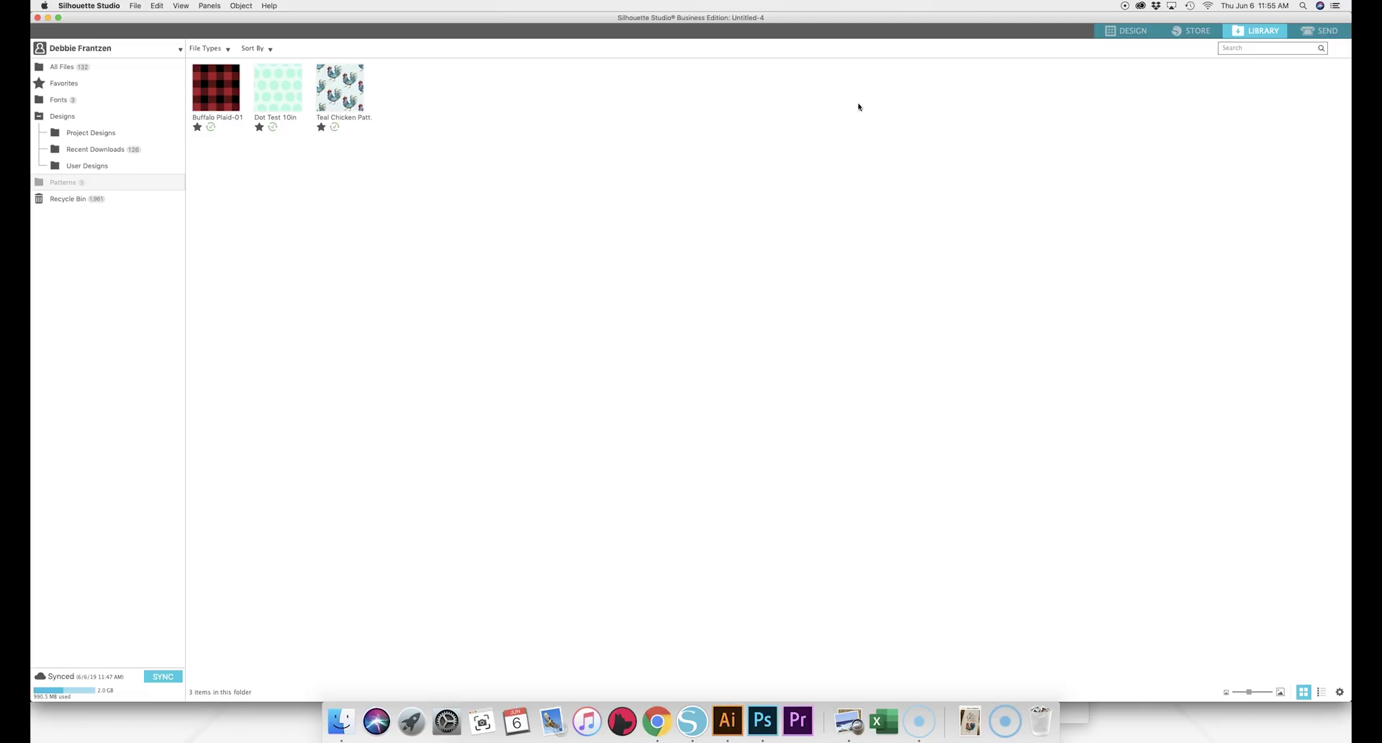
pyautogui.click(1127, 31)
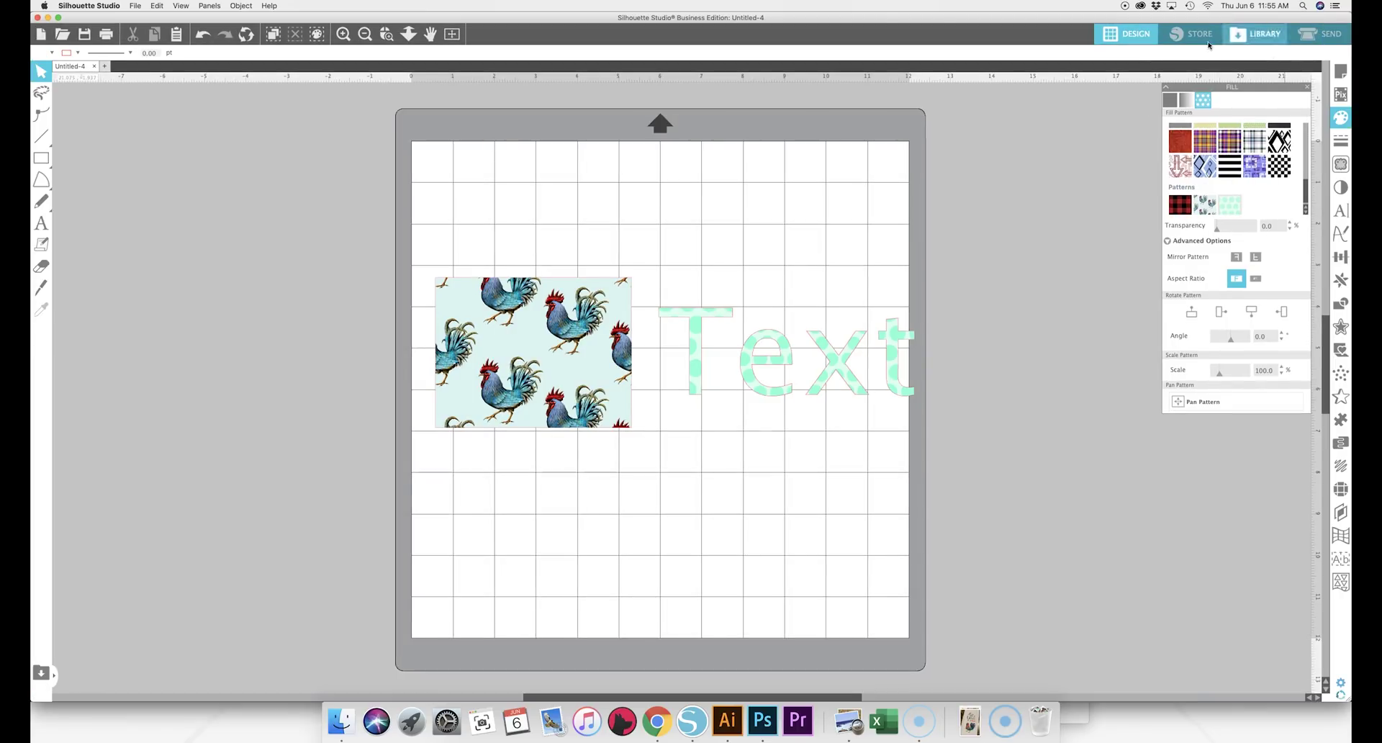
# Step: Import 247.jpg from the Flat Patterns folder in Finder into the library's Patterns folder
pyautogui.click(1265, 41)
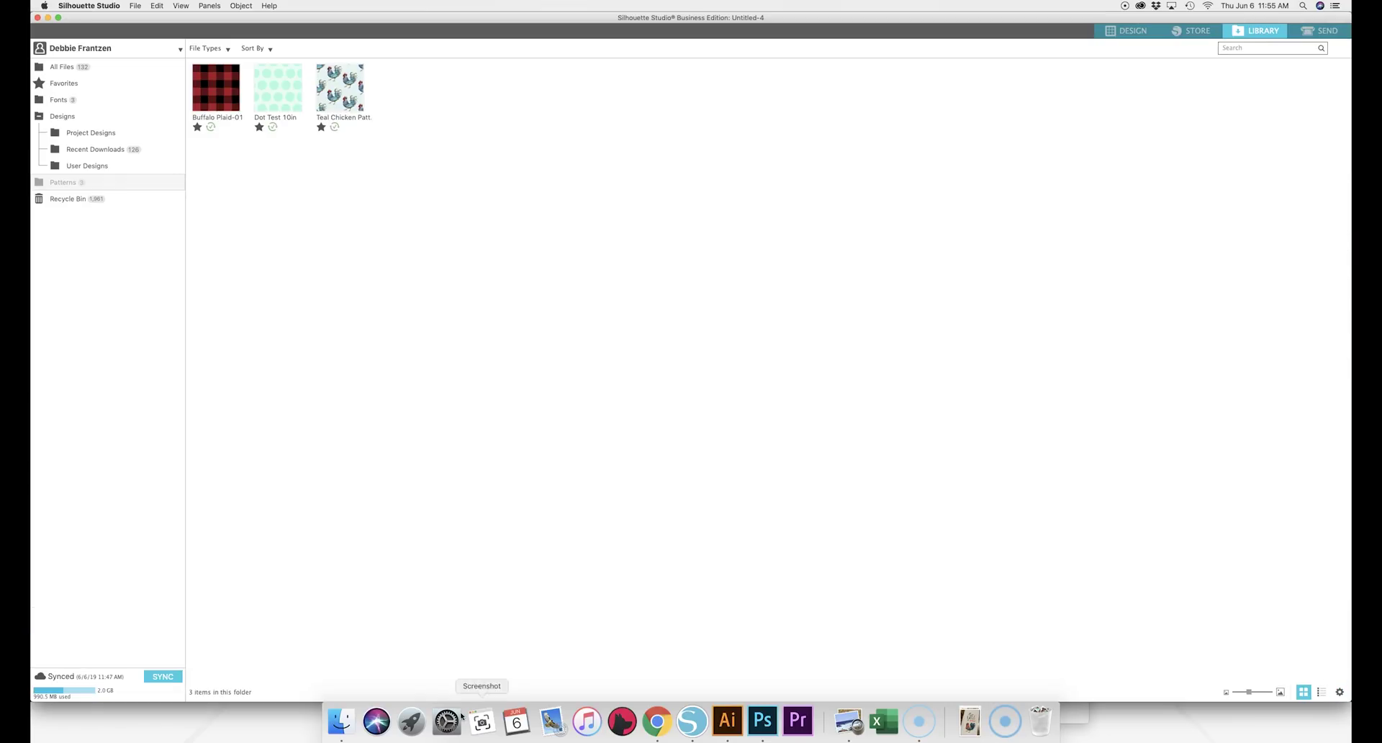
pyautogui.click(349, 718)
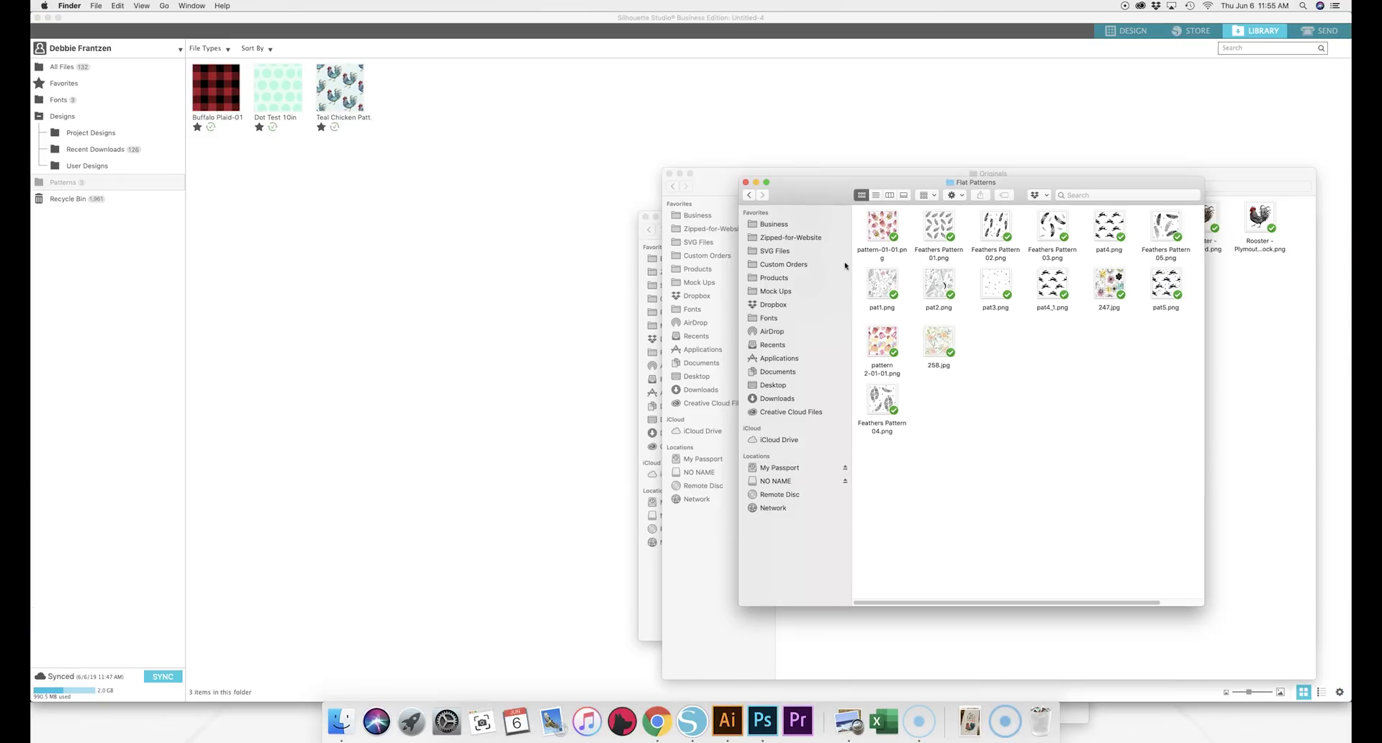
pyautogui.moveTo(820, 207); pyautogui.dragTo(765, 204)
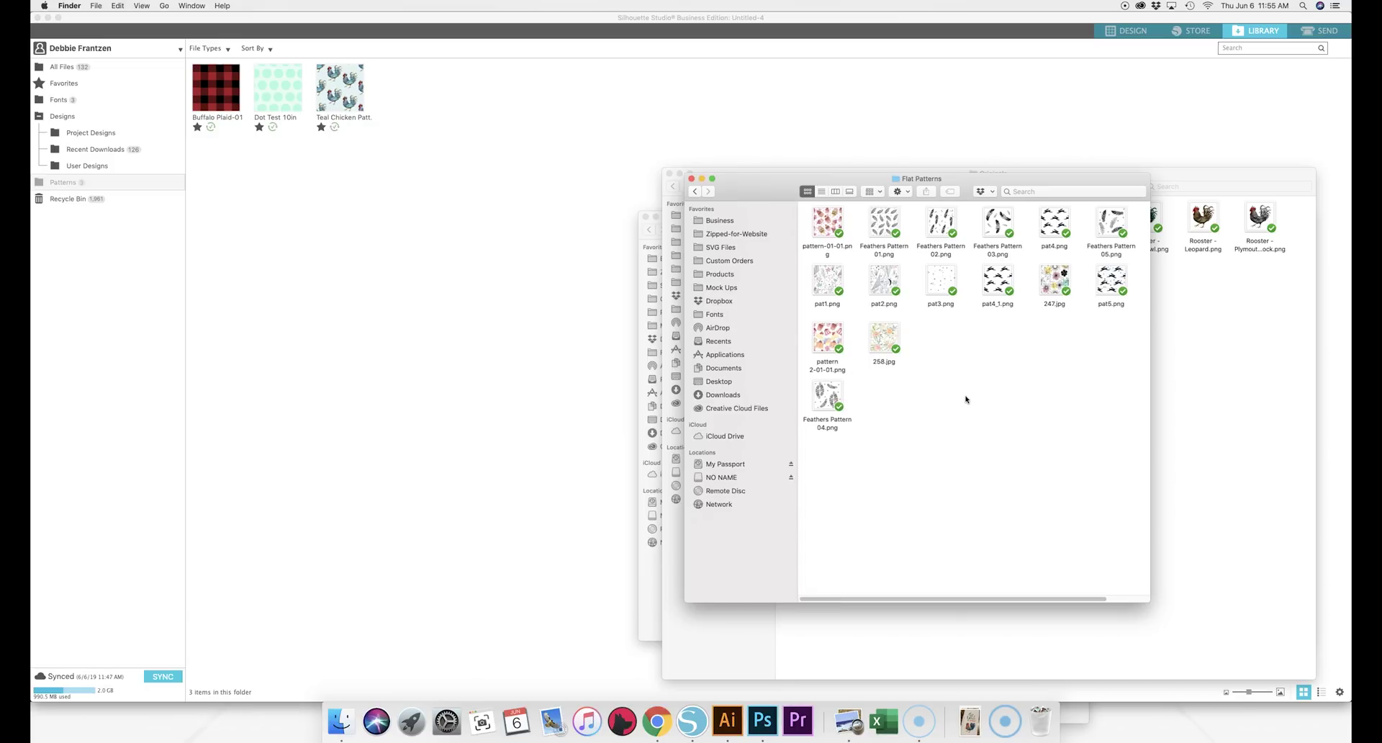
pyautogui.click(1048, 286)
pyautogui.moveTo(1048, 286); pyautogui.dragTo(300, 179)
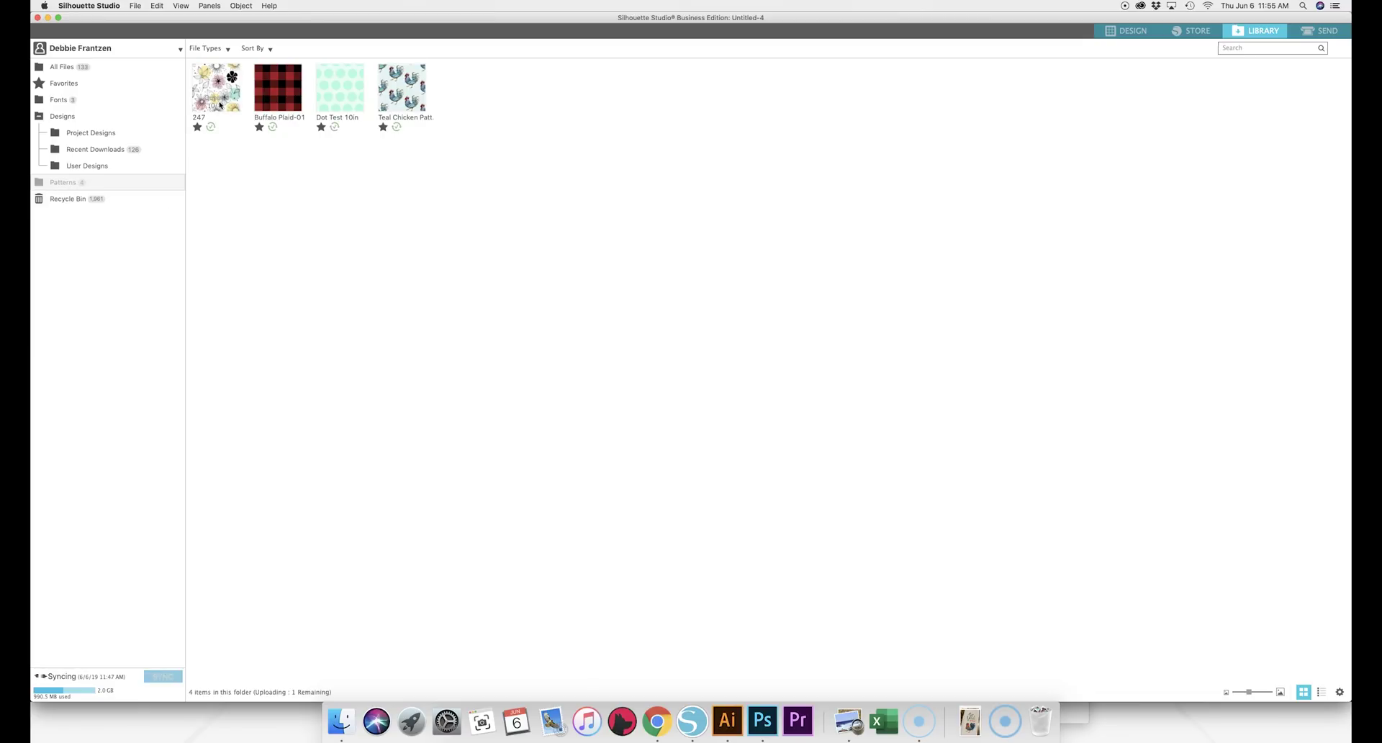
# Step: Fill the rectangle with the imported floral pattern 247 and scale the pattern to 62%
pyautogui.click(1124, 35)
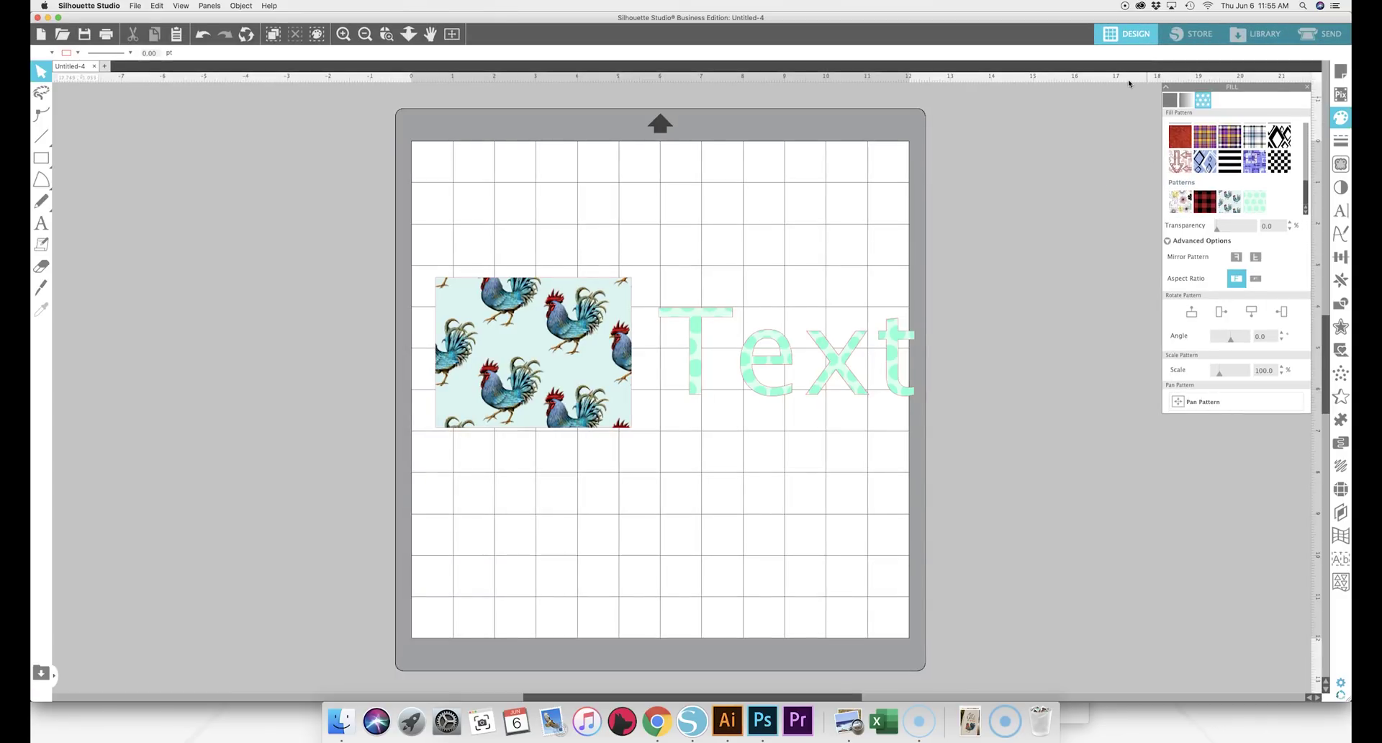
pyautogui.click(614, 366)
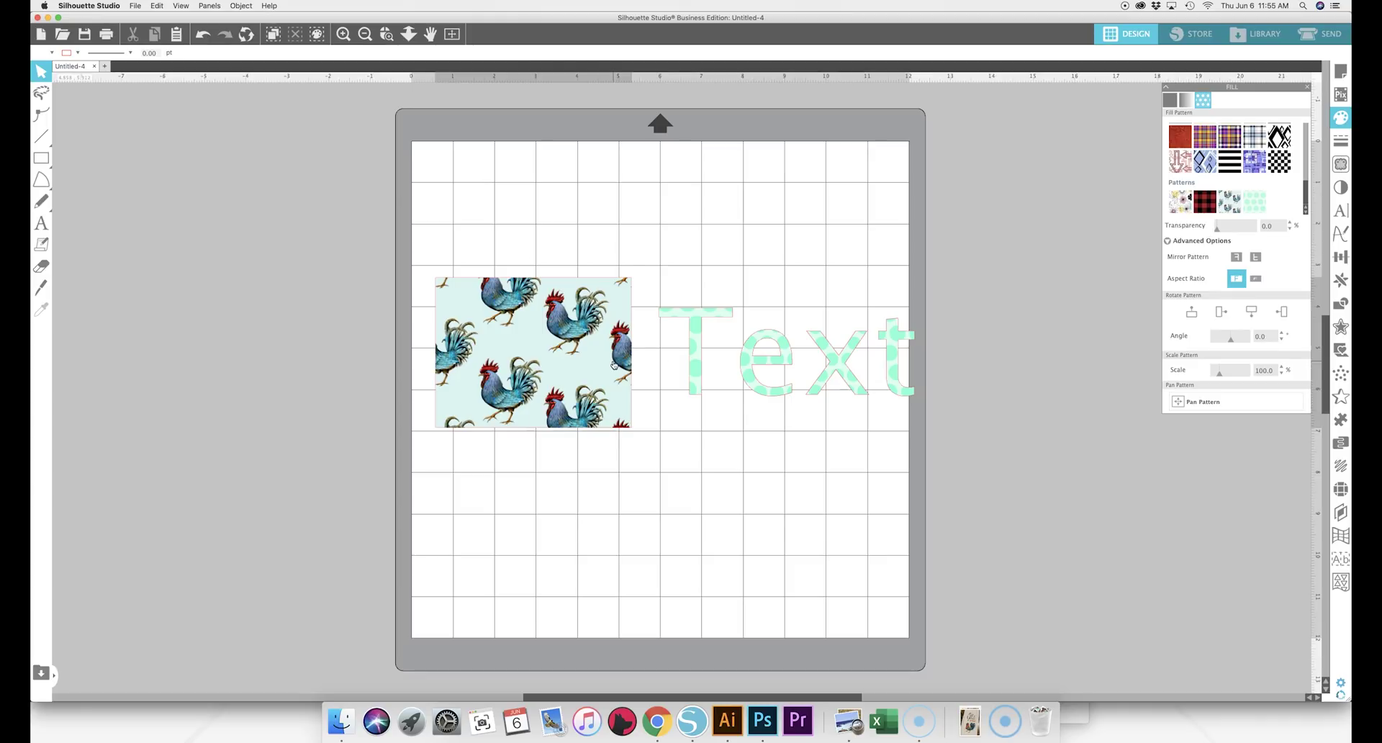
pyautogui.click(1181, 205)
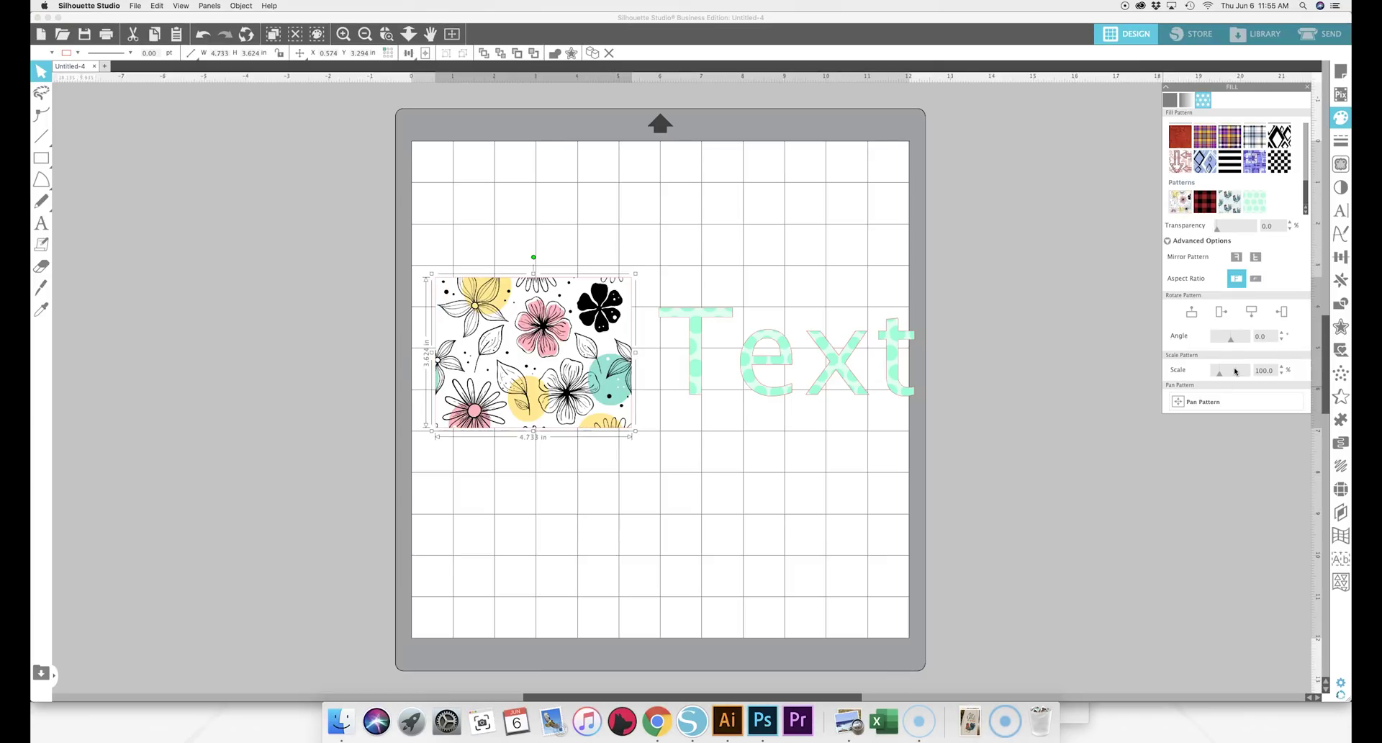
pyautogui.moveTo(1219, 373); pyautogui.dragTo(1218, 379)
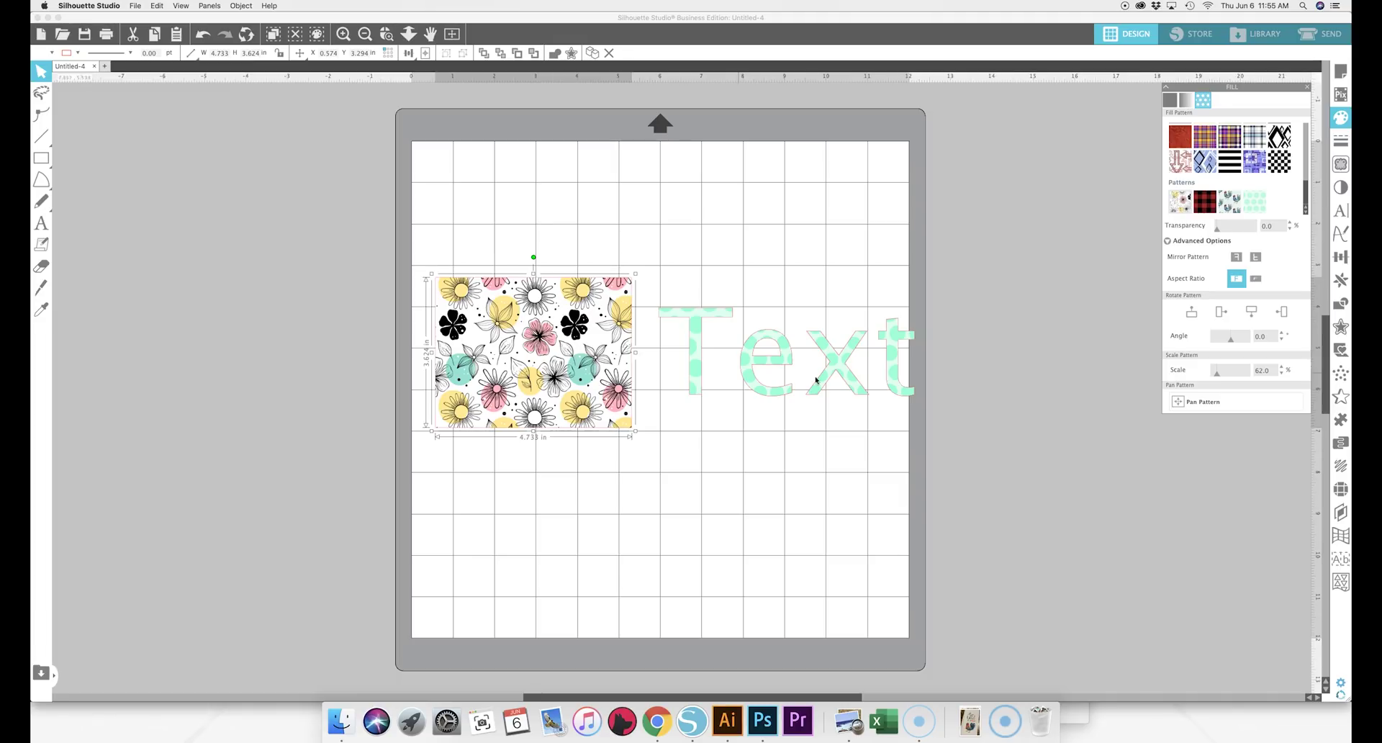
# Step: Delete the rectangle and the text from the page
pyautogui.click(1093, 370)
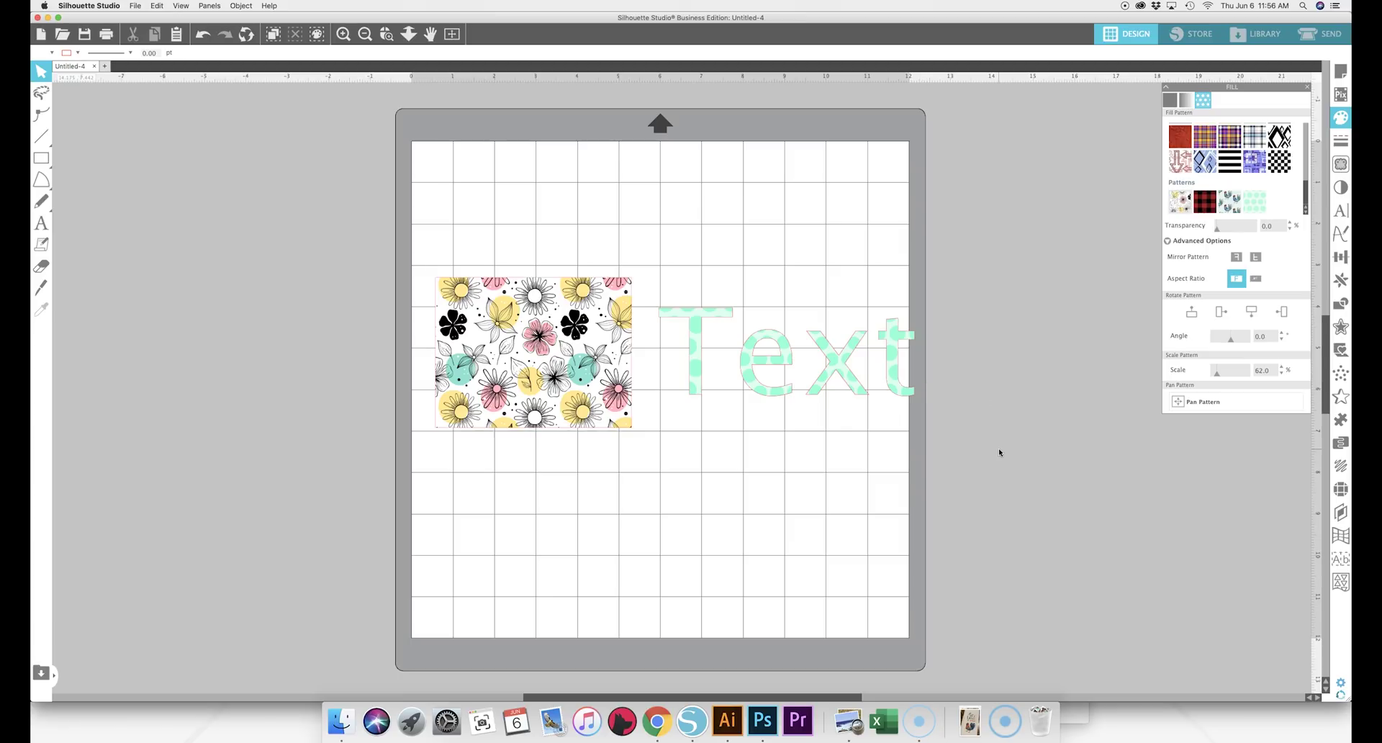
pyautogui.press('super+a')
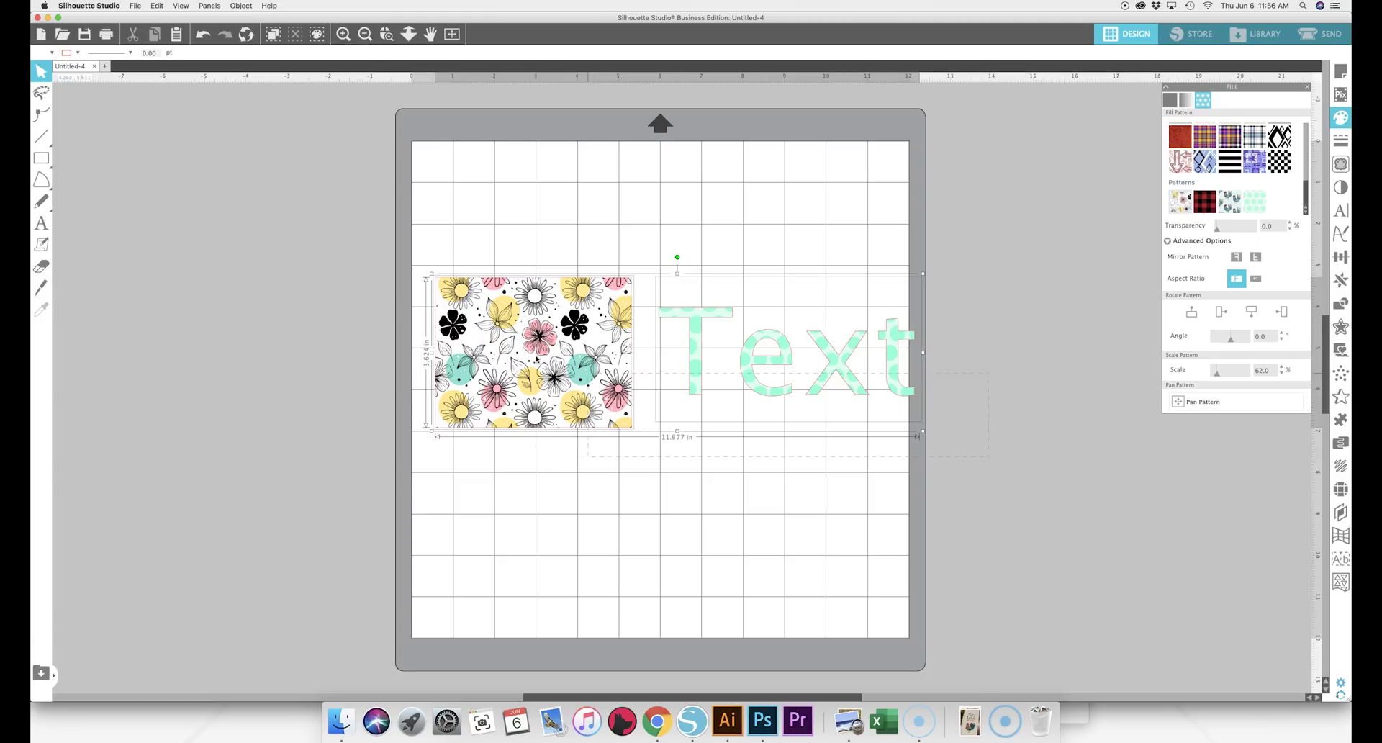
pyautogui.press('Delete')
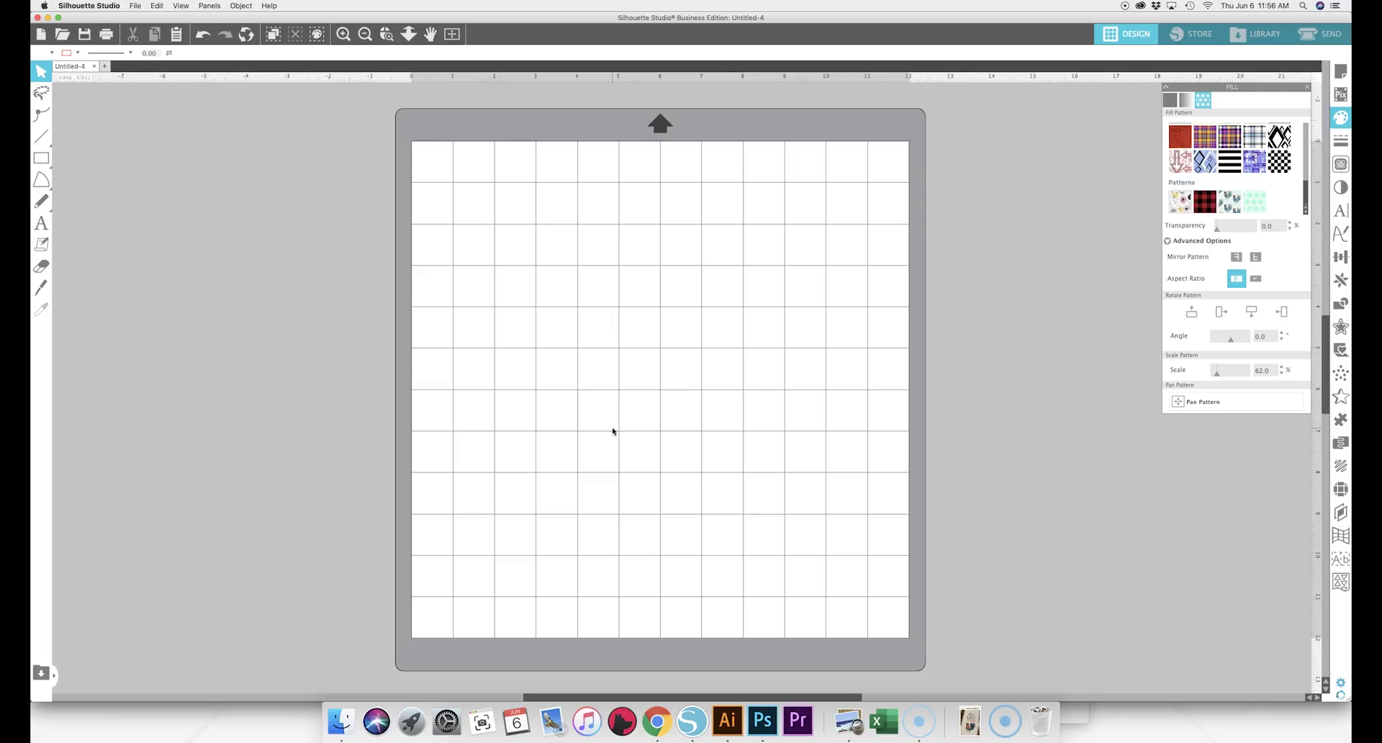
# Step: Set the page size to 5 inches wide and 5 inches high
pyautogui.click(365, 34)
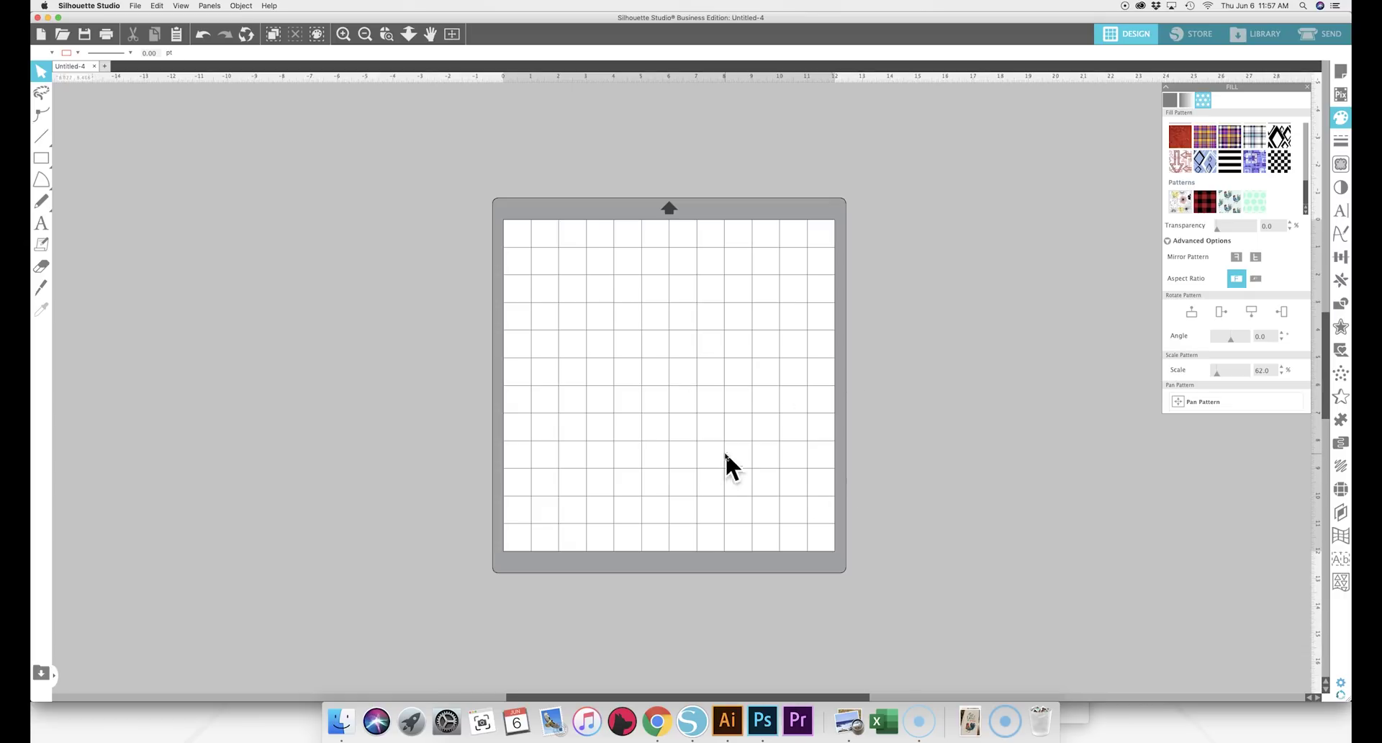
pyautogui.click(1341, 70)
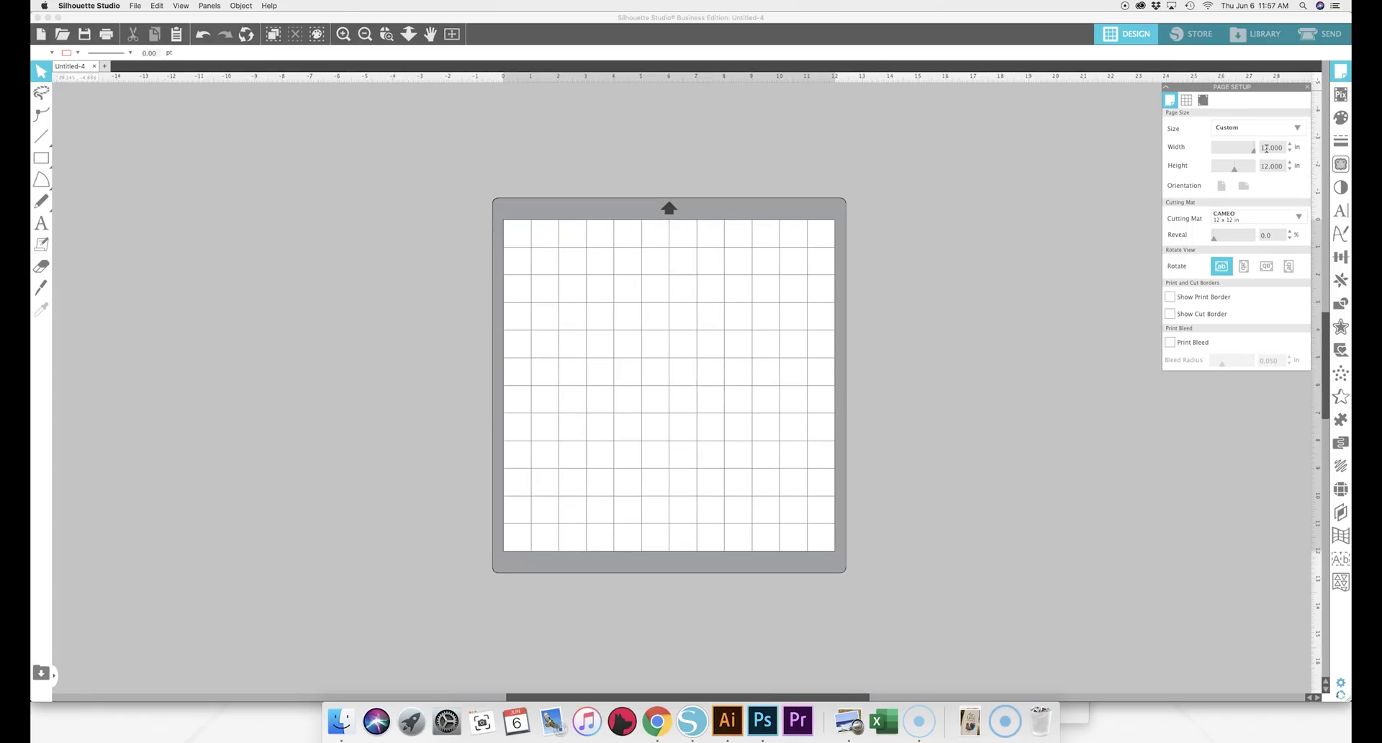
pyautogui.doubleClick(1271, 147)
pyautogui.write('5')
pyautogui.press('Return')
pyautogui.doubleClick(1259, 165)
pyautogui.write('5')
pyautogui.press('Return')
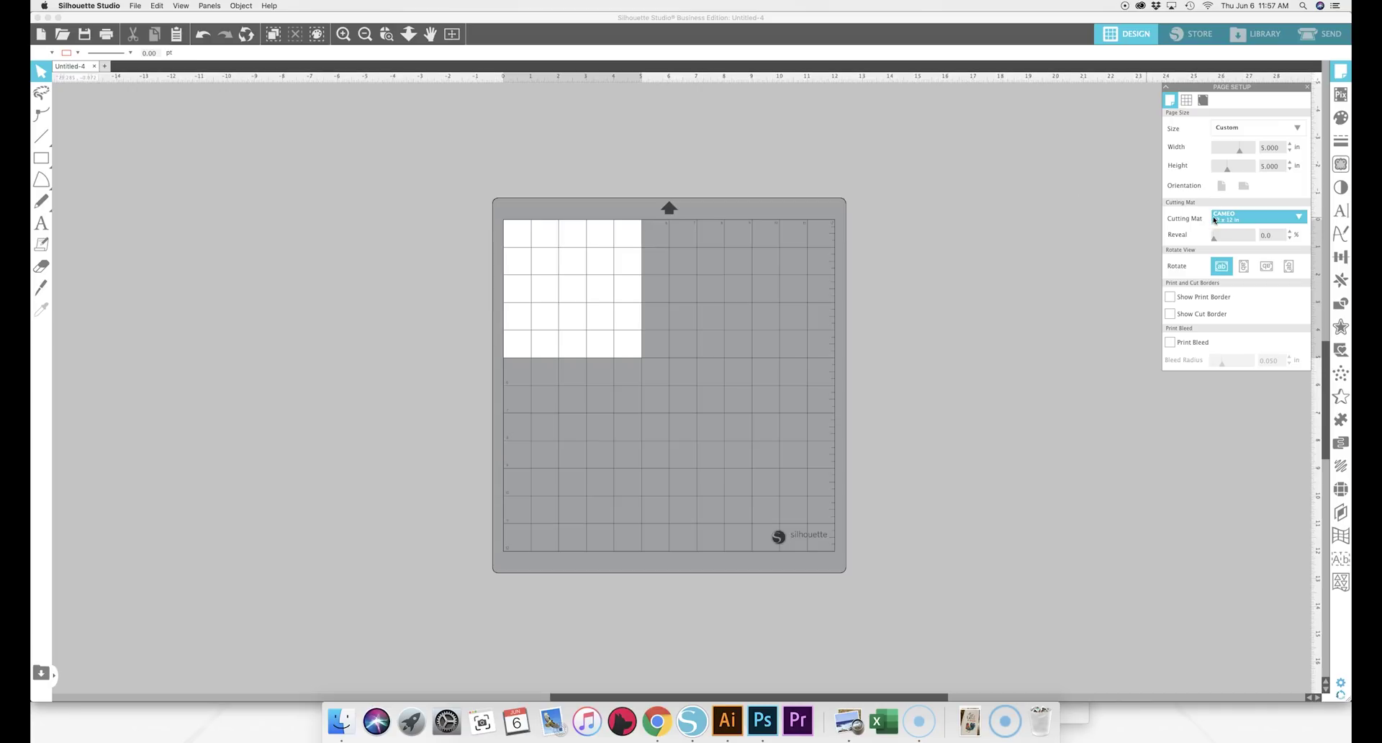
# Step: Set the cutting mat to None and hide the page grid
pyautogui.click(1240, 220)
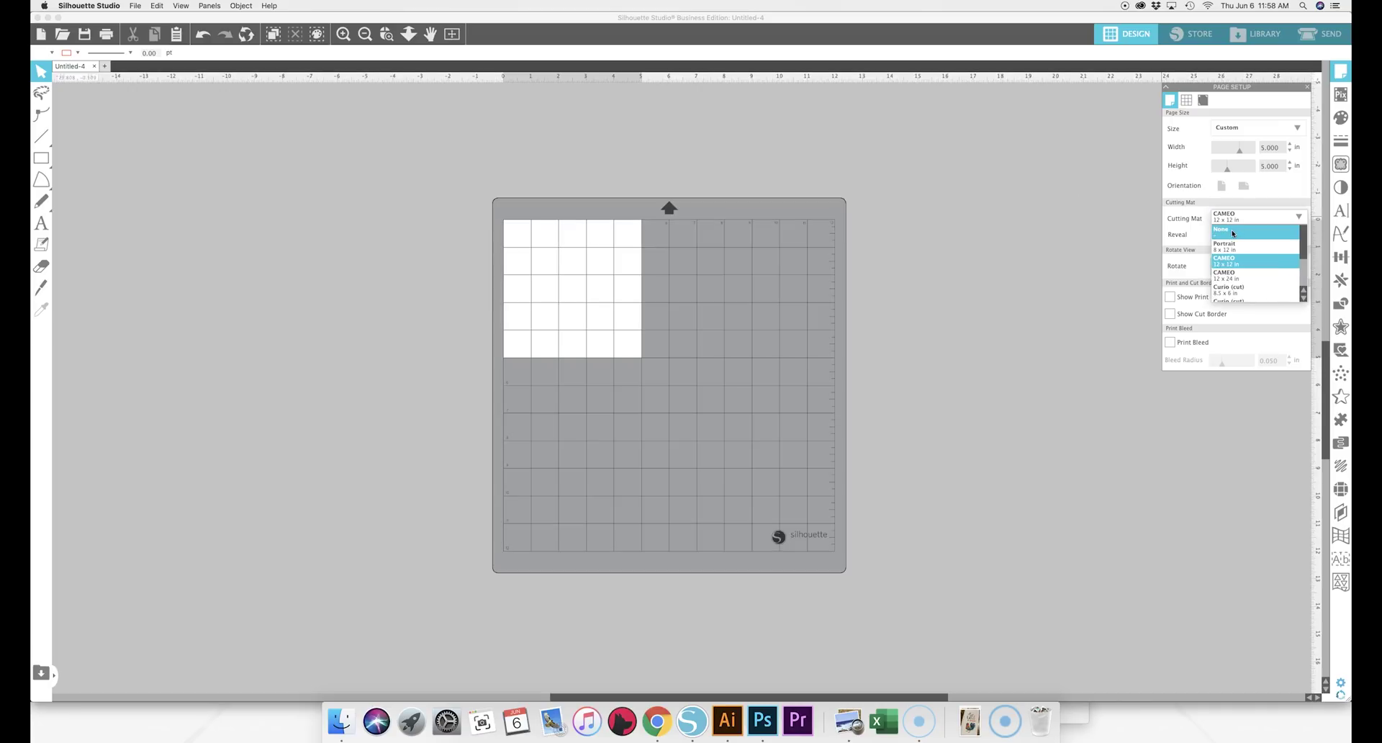
pyautogui.click(1233, 232)
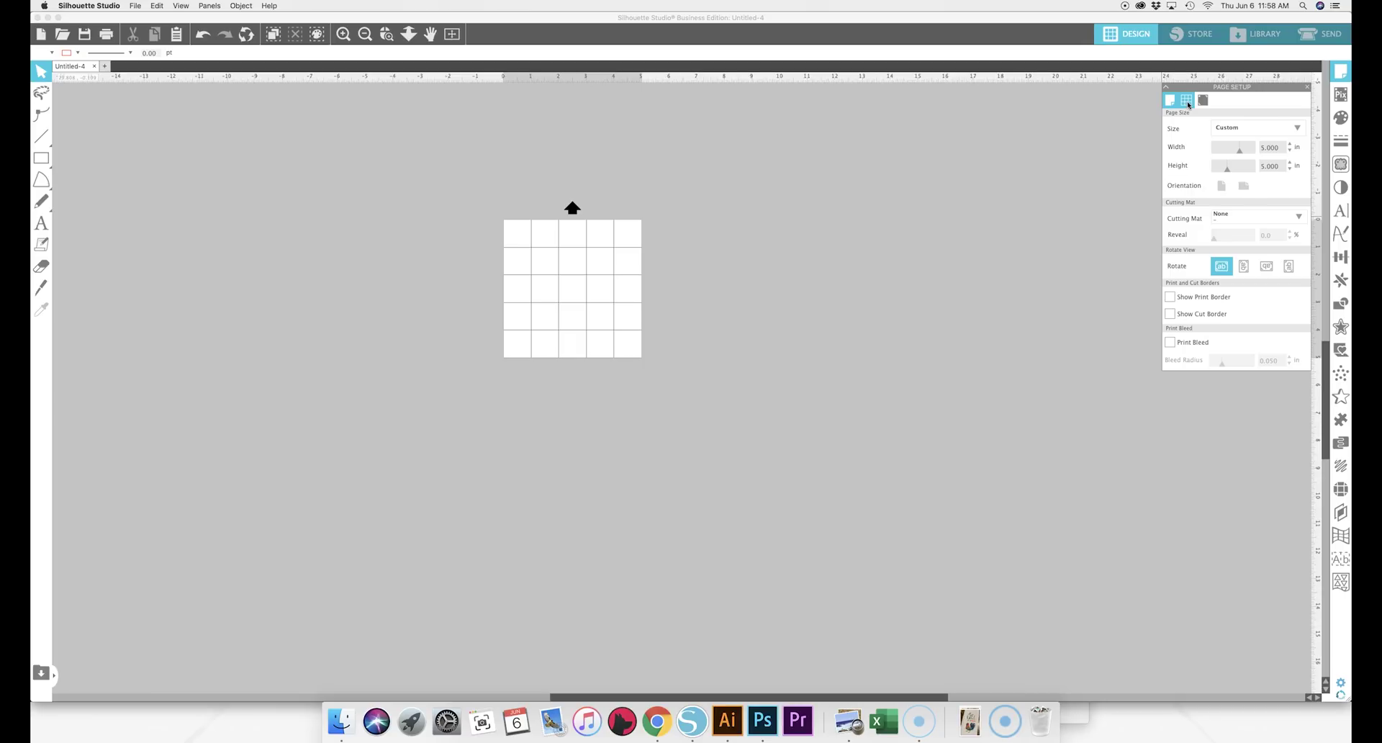
pyautogui.click(1187, 101)
pyautogui.click(1173, 128)
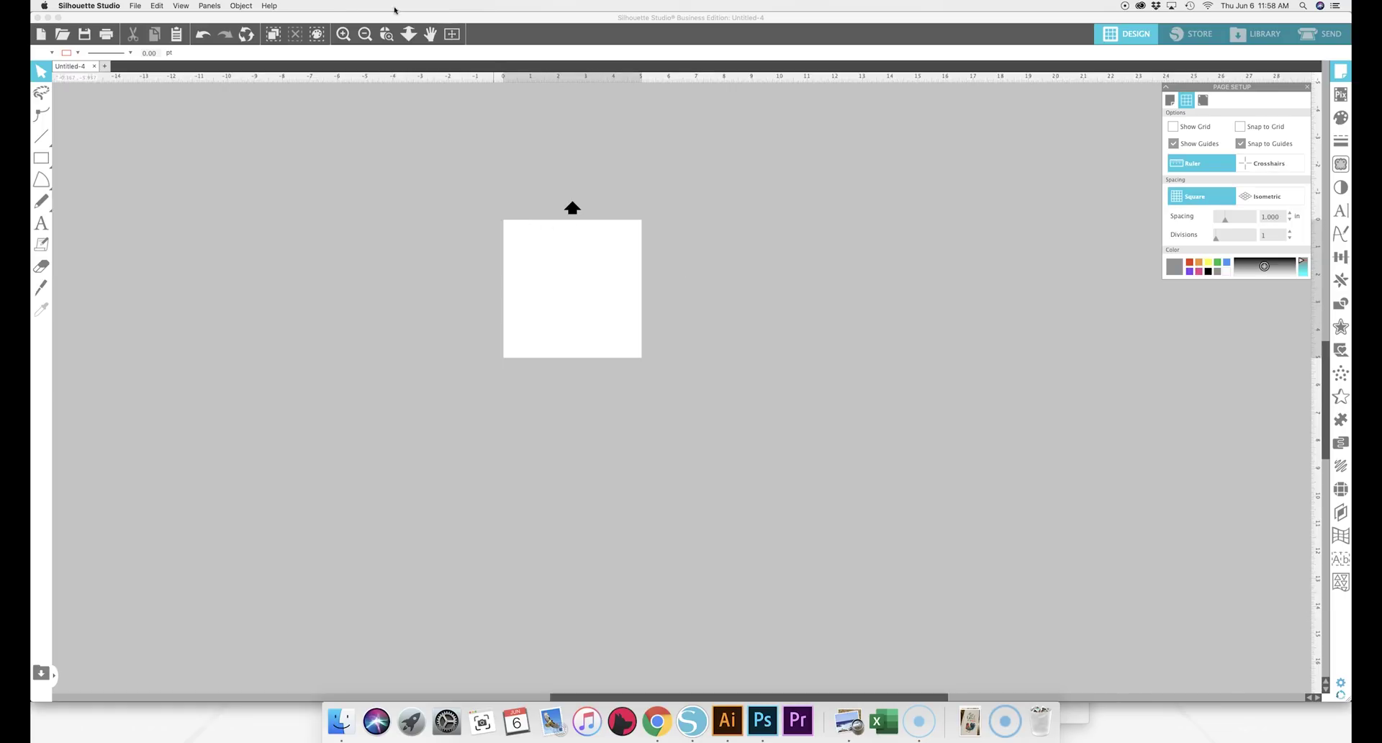
pyautogui.click(343, 34)
pyautogui.click(343, 34)
pyautogui.moveTo(436, 305); pyautogui.dragTo(601, 418)
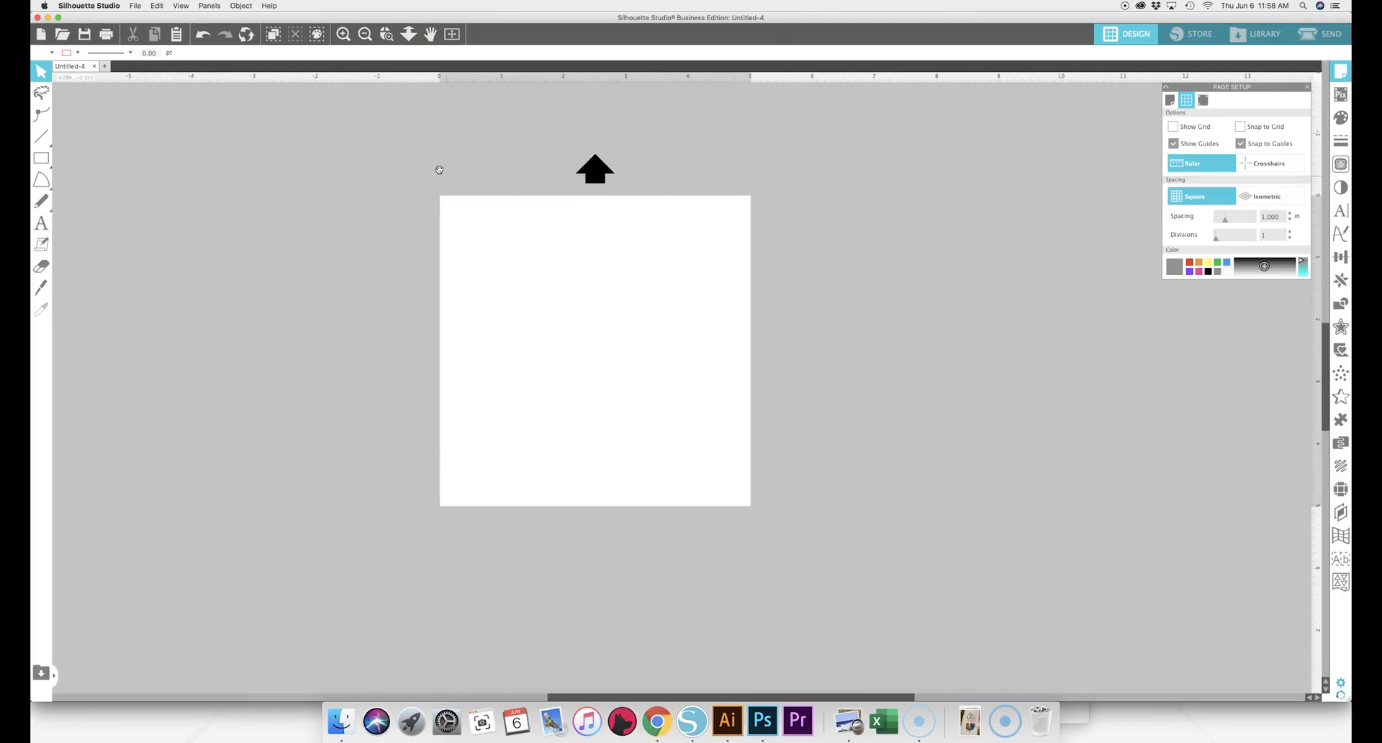
pyautogui.click(344, 41)
pyautogui.moveTo(442, 178); pyautogui.dragTo(562, 225)
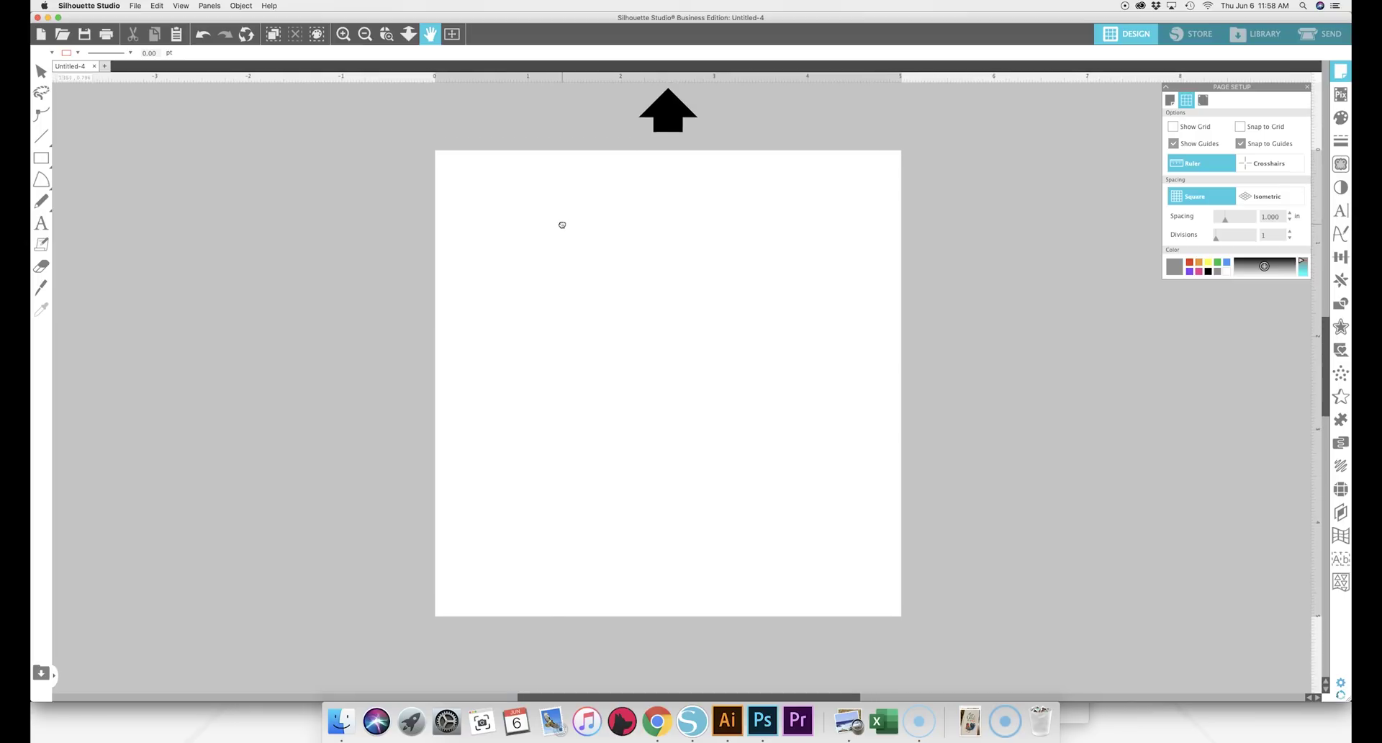
pyautogui.press('space')
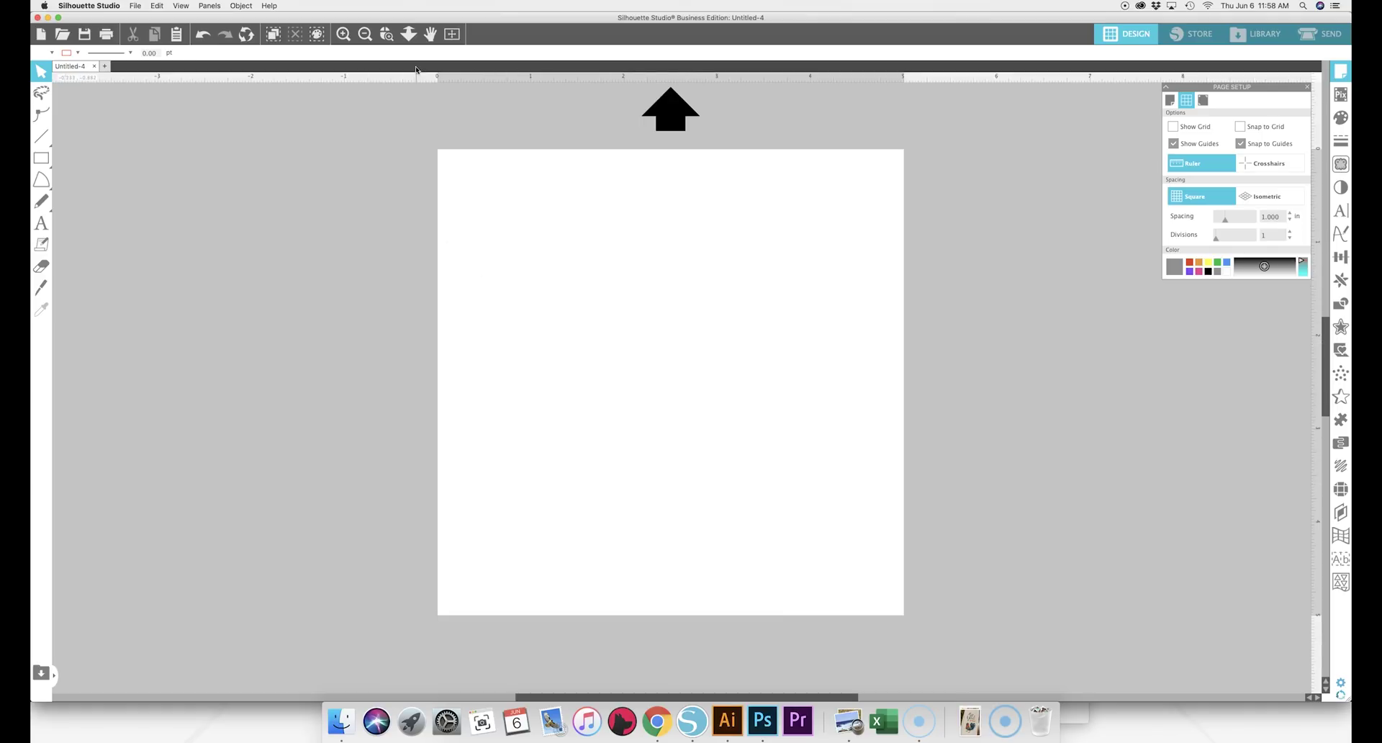
pyautogui.click(365, 34)
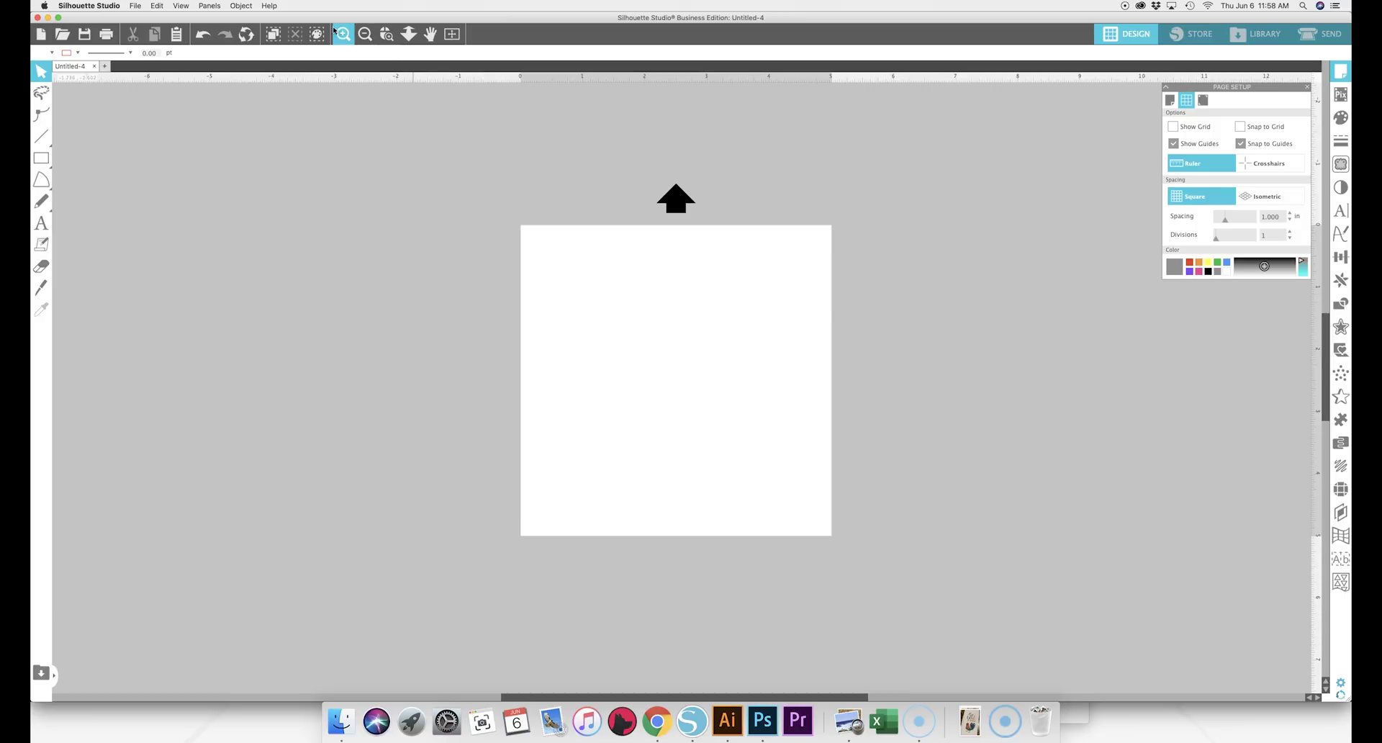
pyautogui.click(335, 32)
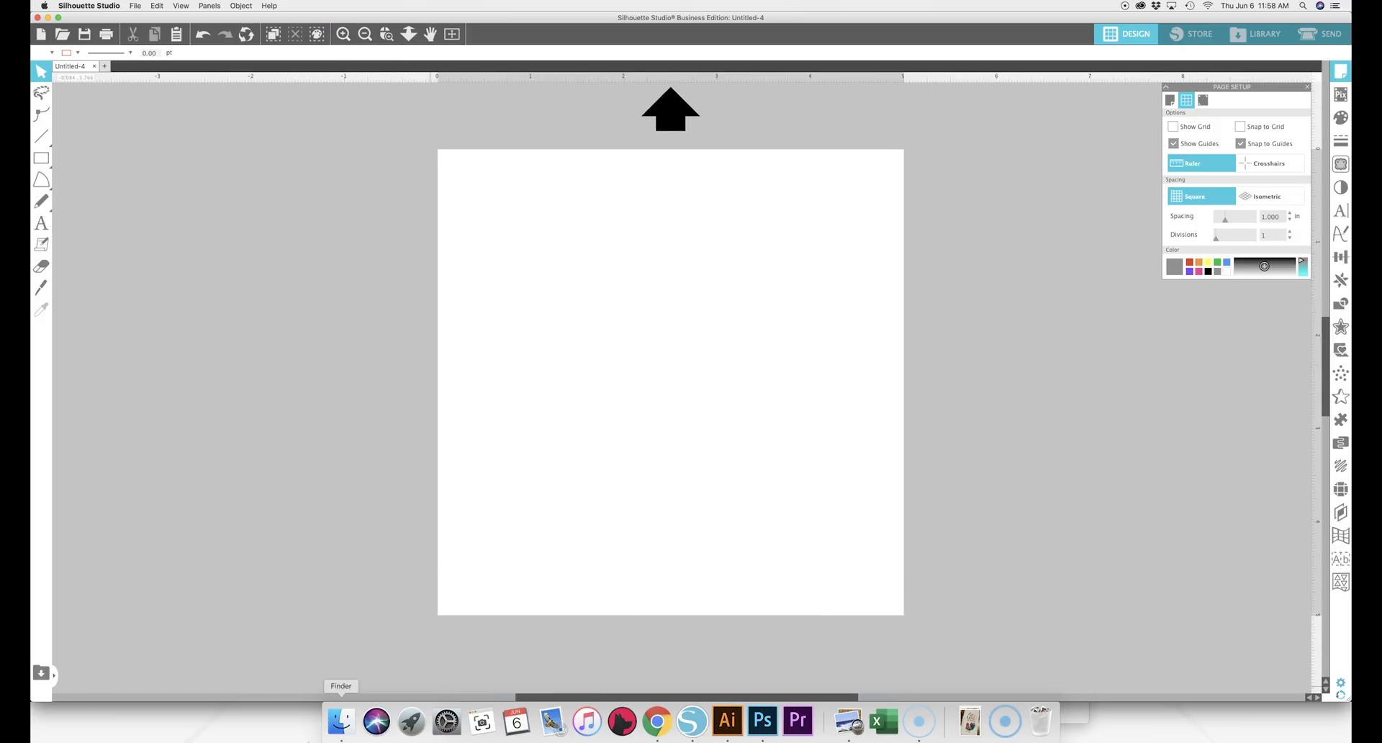
# Step: Import Rooster_White.png and the blue rooster image from the Finder rooster folders, placing them on either side of the page
pyautogui.click(341, 721)
pyautogui.click(982, 526)
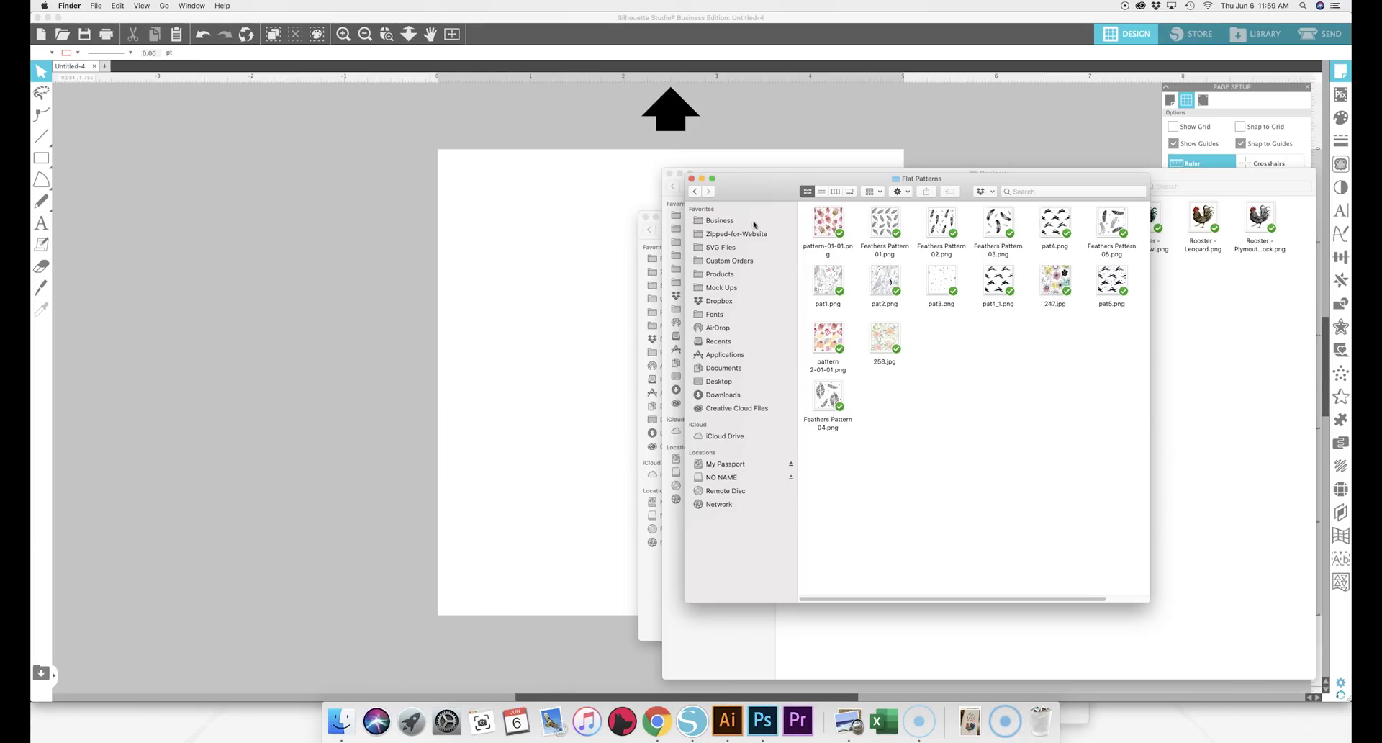
pyautogui.click(693, 181)
pyautogui.moveTo(758, 193)
pyautogui.mouseDown()
pyautogui.moveTo(772, 238)
pyautogui.moveTo(760, 172)
pyautogui.mouseUp()
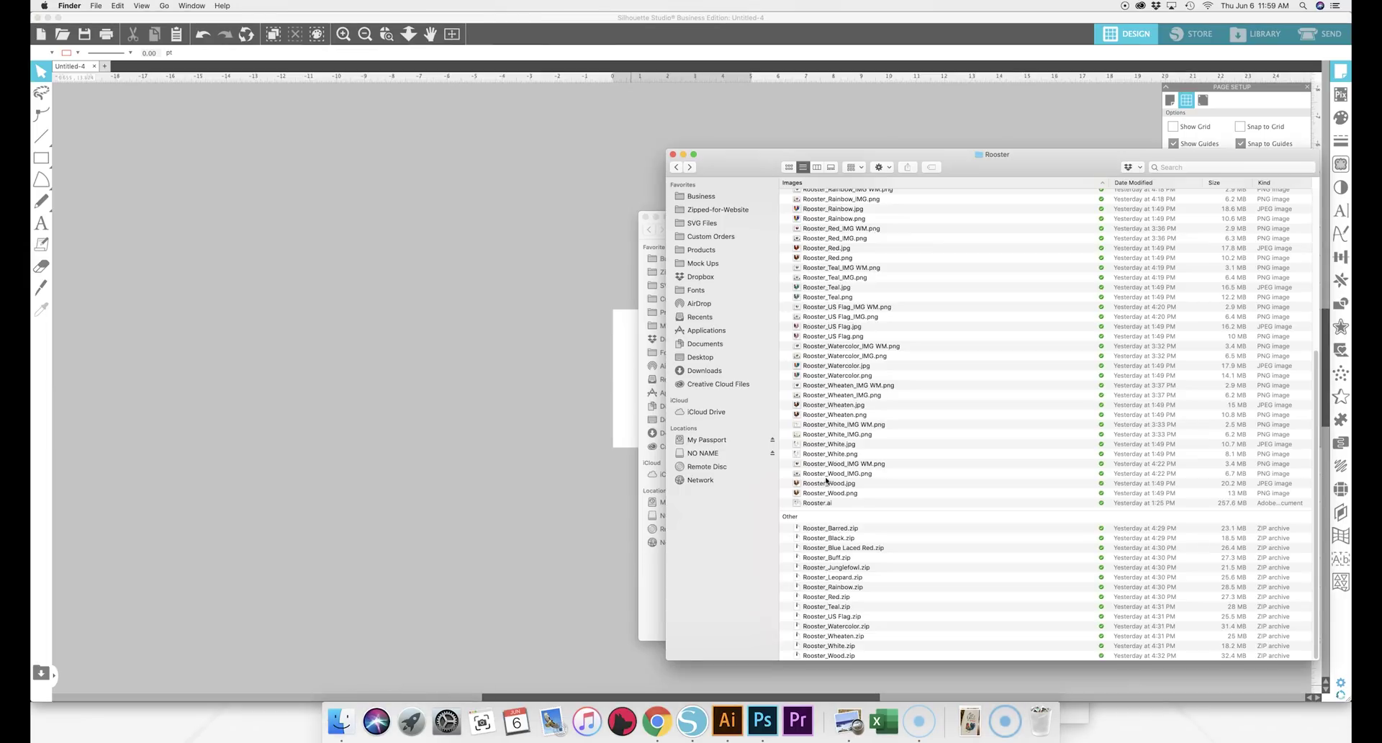
pyautogui.moveTo(828, 453); pyautogui.dragTo(391, 421)
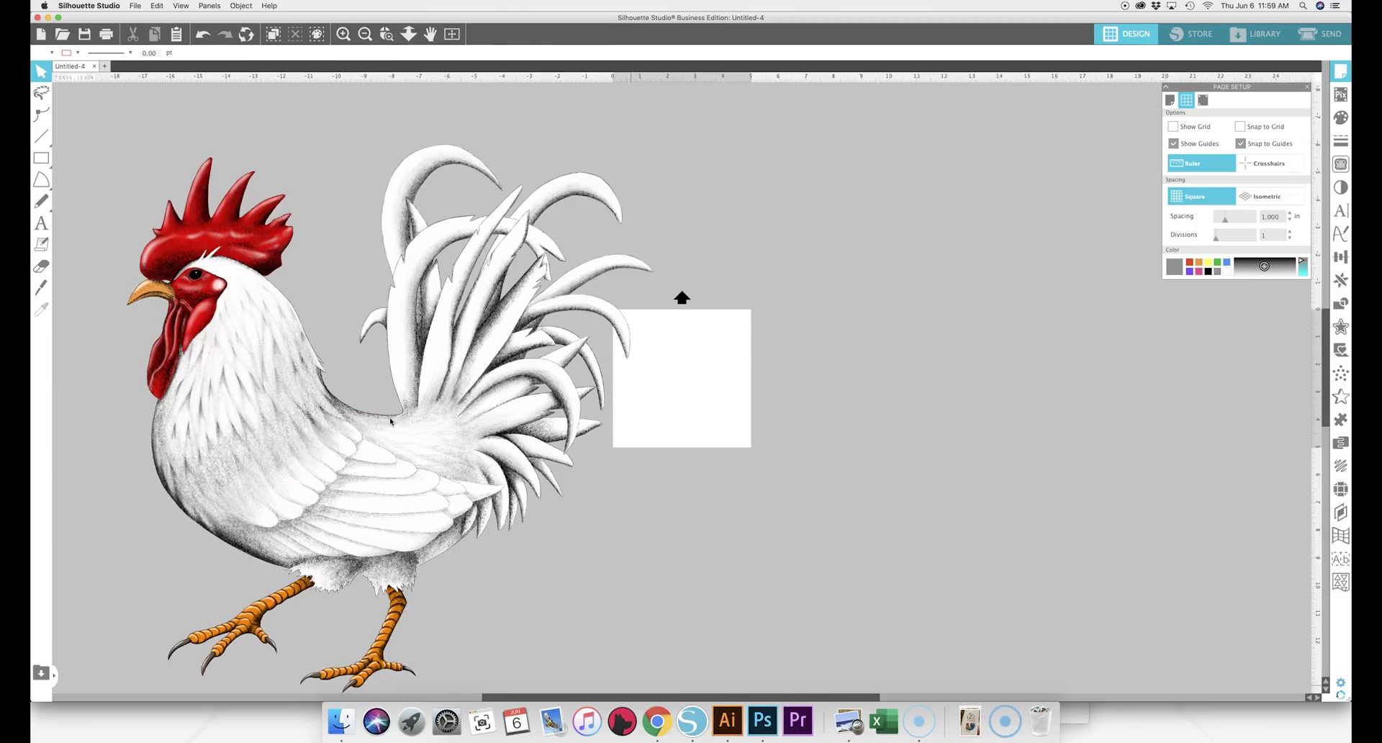
pyautogui.click(340, 720)
pyautogui.click(864, 299)
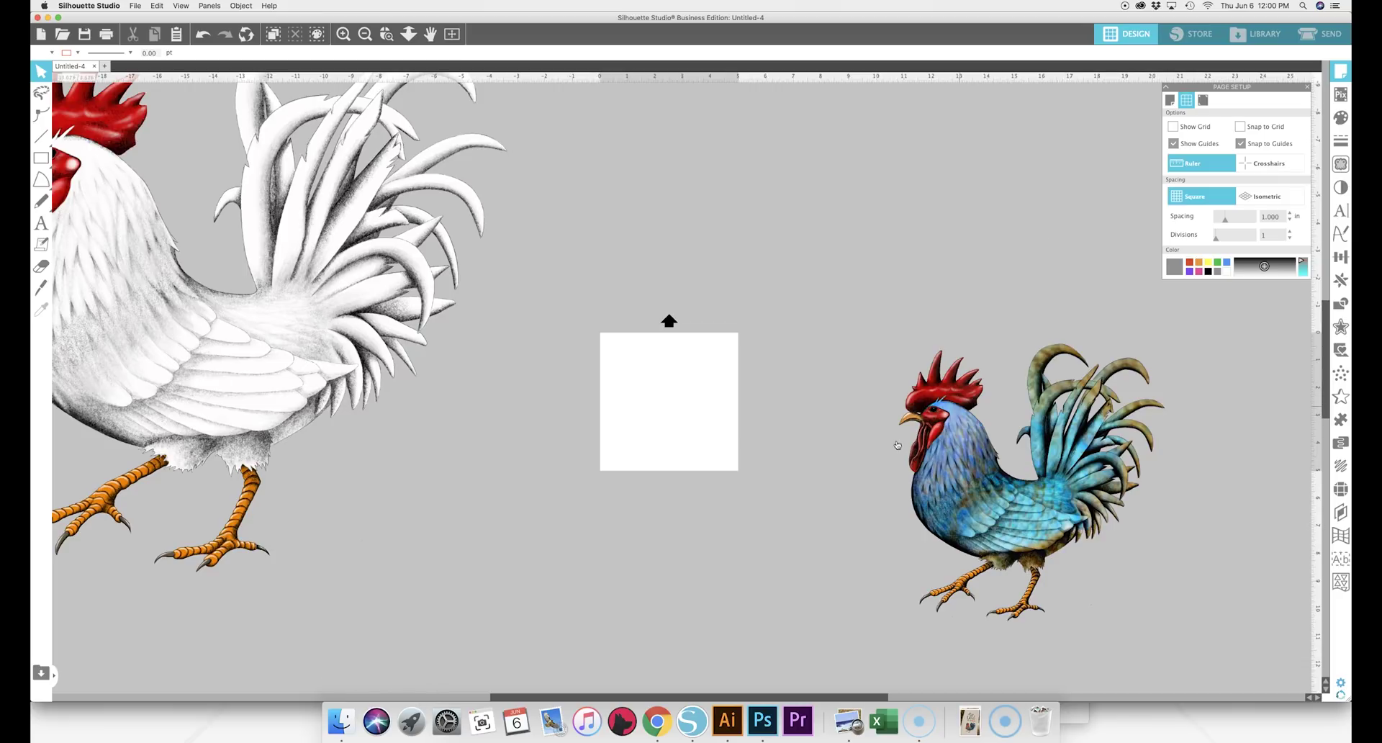
# Step: Import the red rose and the green leaf from the Flowers folder in Finder onto the workspace
pyautogui.click(340, 720)
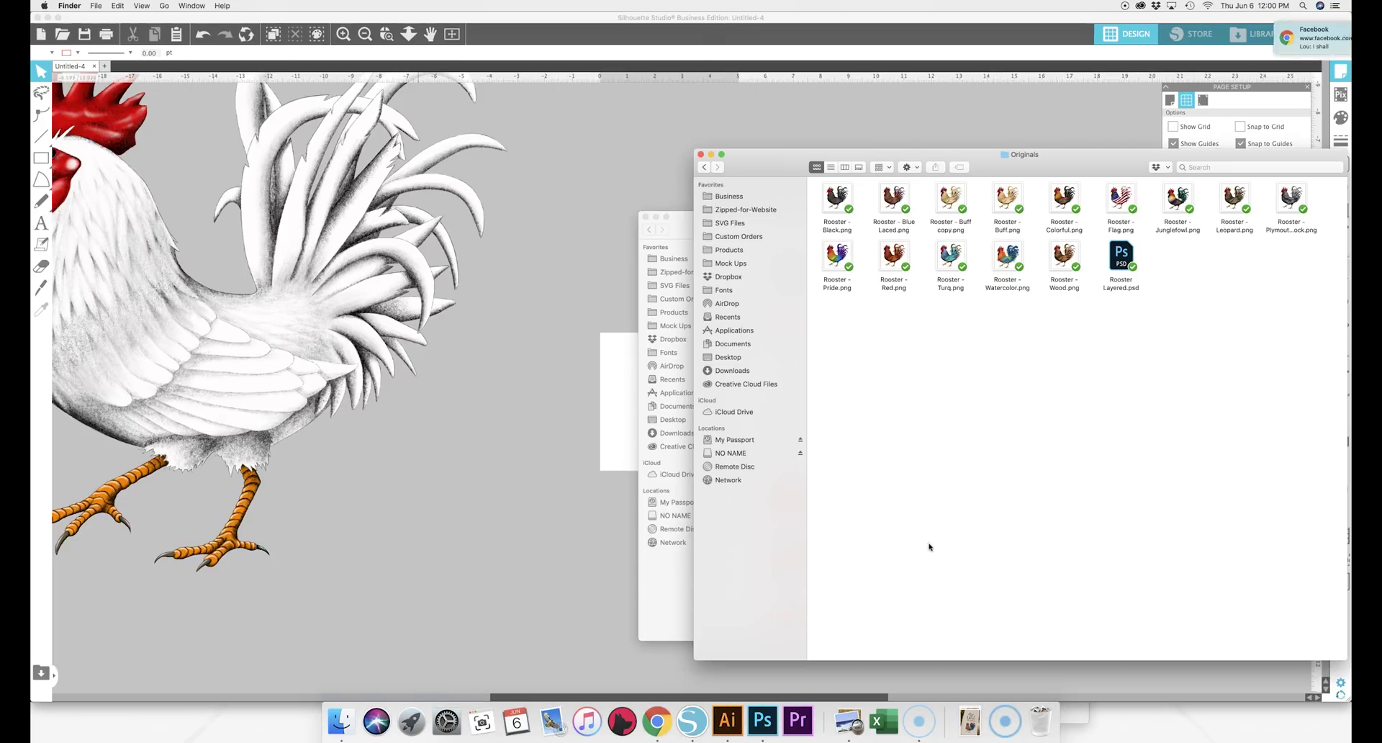
pyautogui.click(687, 232)
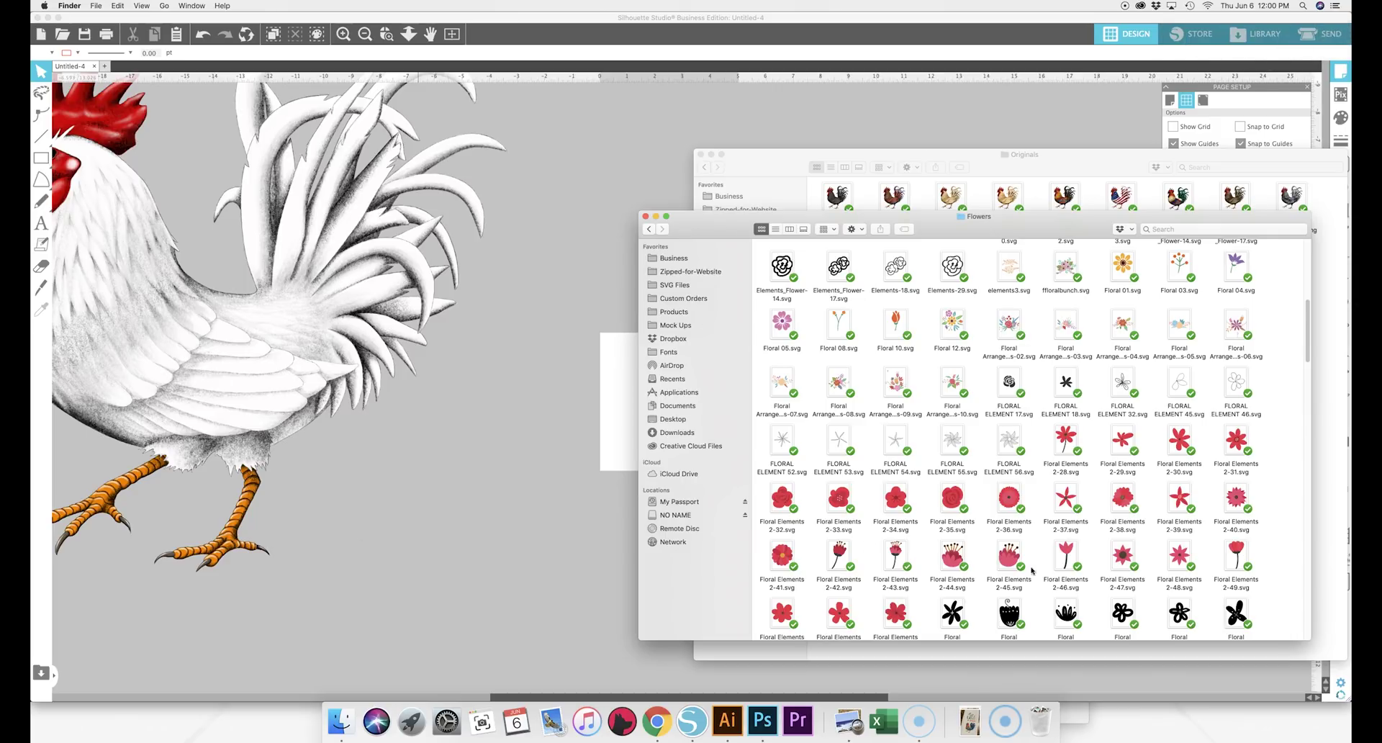
pyautogui.scroll(-15, 1031, 571)
pyautogui.click(952, 454)
pyautogui.scroll(-3, 933, 507)
pyautogui.moveTo(1122, 394); pyautogui.dragTo(559, 283)
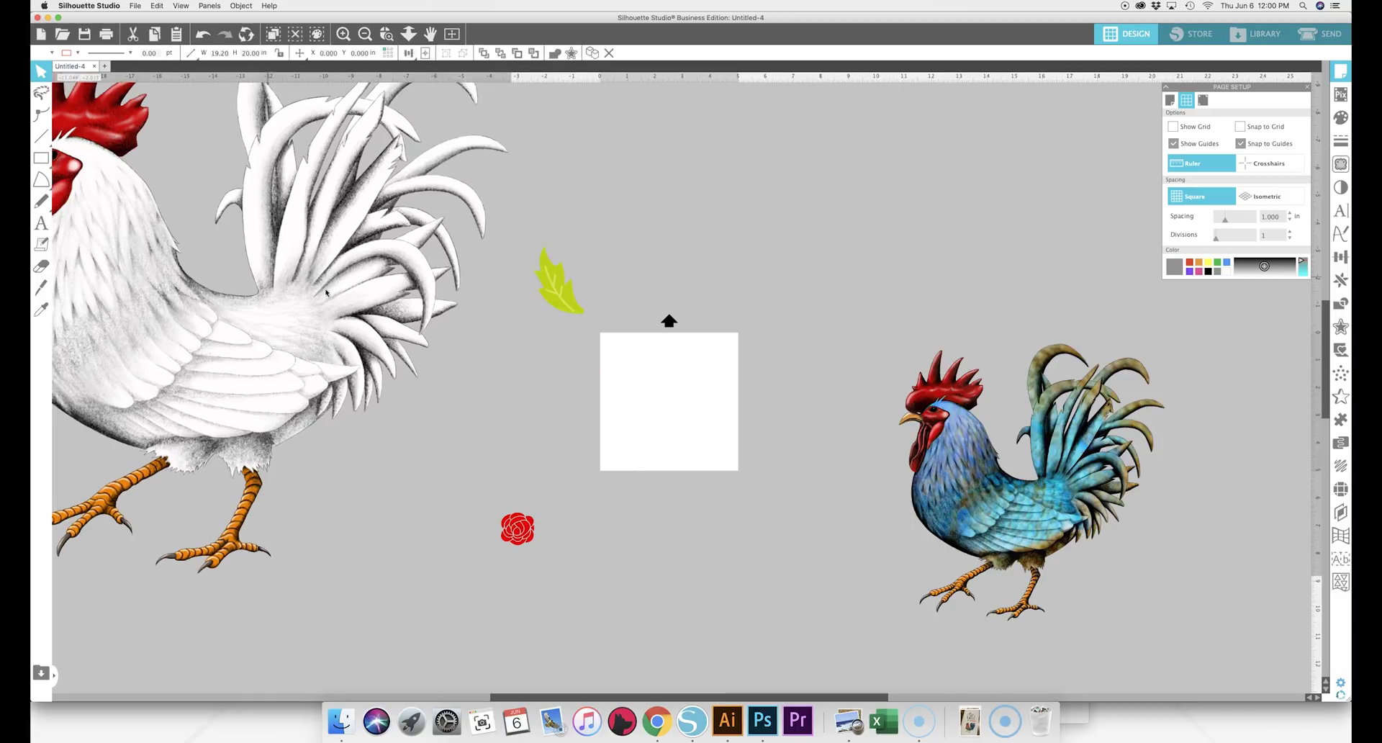
# Step: Arrange the imported art off the page, with the white rooster on its left side and the blue rooster, leaf and rose on its right
pyautogui.moveTo(326, 292); pyautogui.dragTo(416, 301)
pyautogui.moveTo(1008, 468); pyautogui.dragTo(878, 324)
pyautogui.click(596, 319)
pyautogui.moveTo(568, 302); pyautogui.dragTo(880, 572)
pyautogui.moveTo(522, 538); pyautogui.dragTo(790, 607)
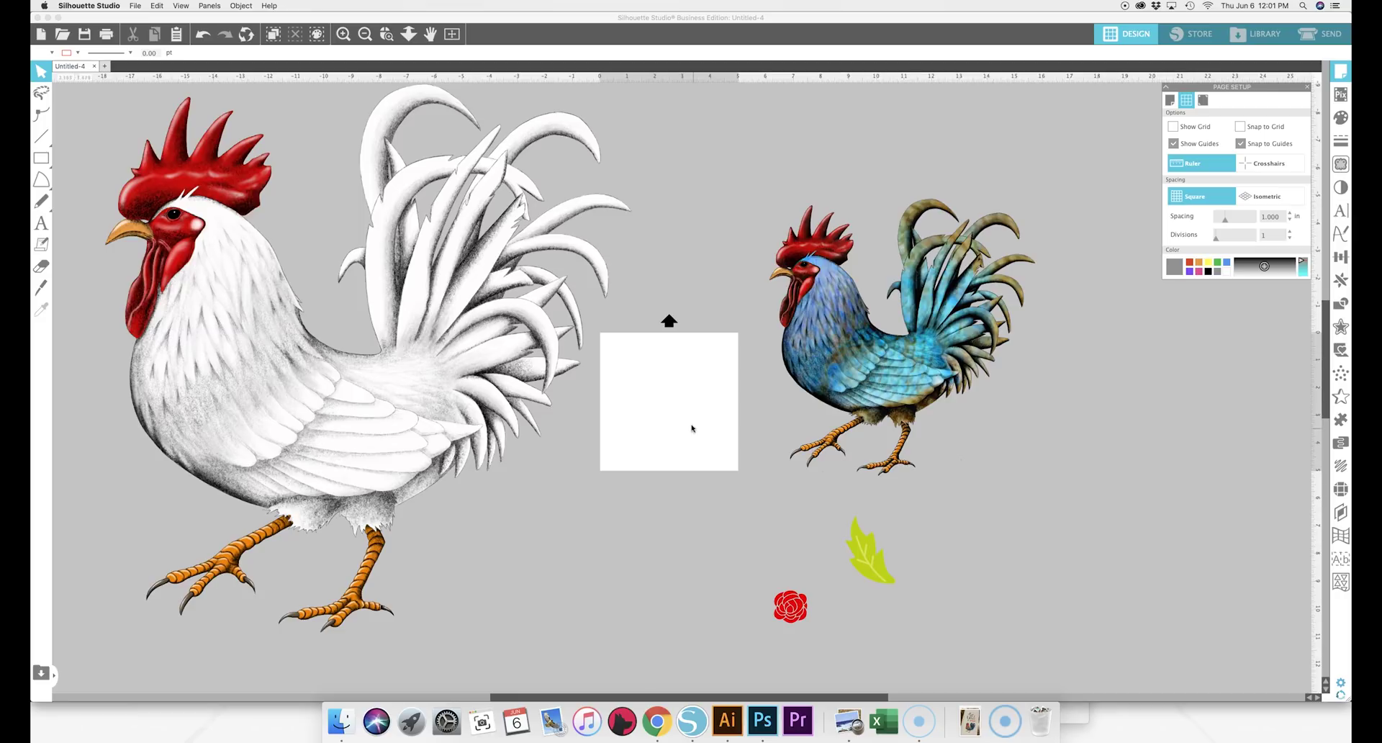
pyautogui.moveTo(500, 344); pyautogui.dragTo(518, 301)
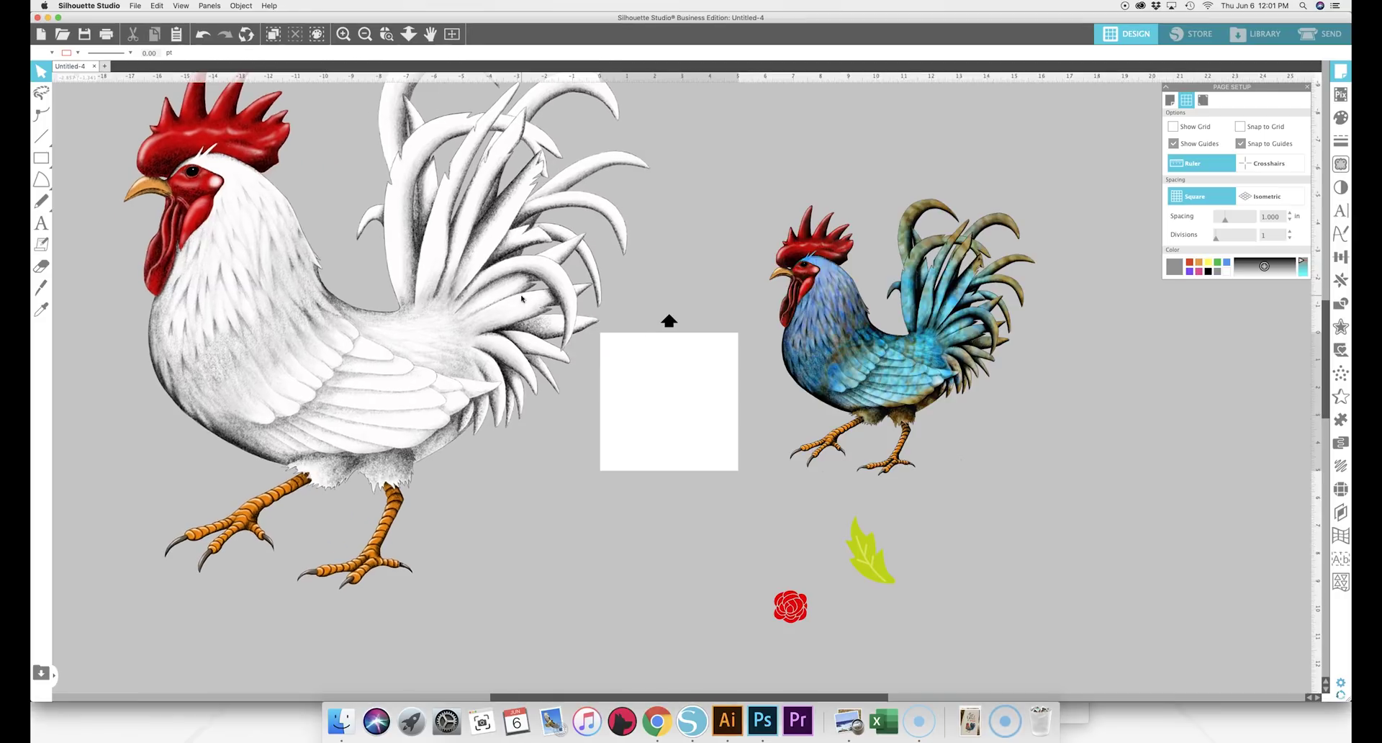
# Step: Draw a rectangle about 5.2 inches wide and 5.9 inches high over the page
pyautogui.click(43, 167)
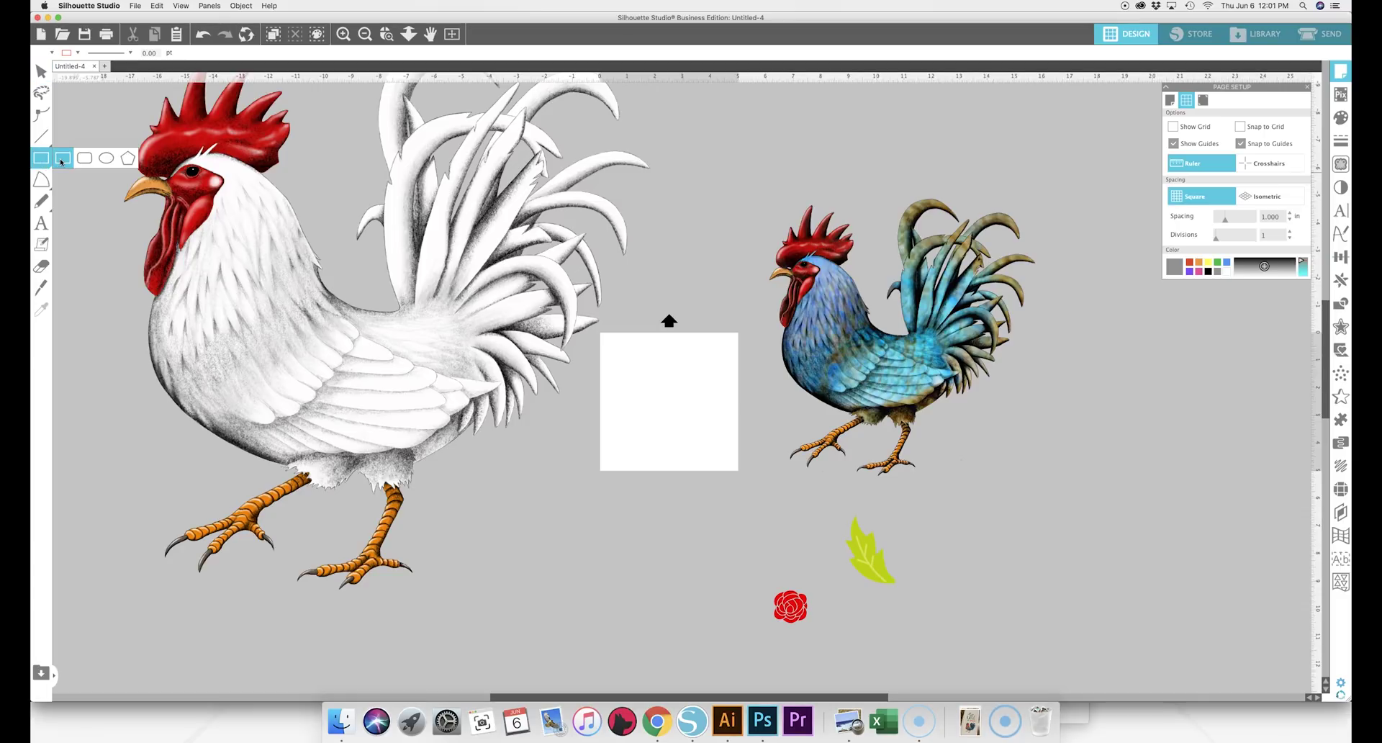
pyautogui.moveTo(608, 340); pyautogui.dragTo(750, 507)
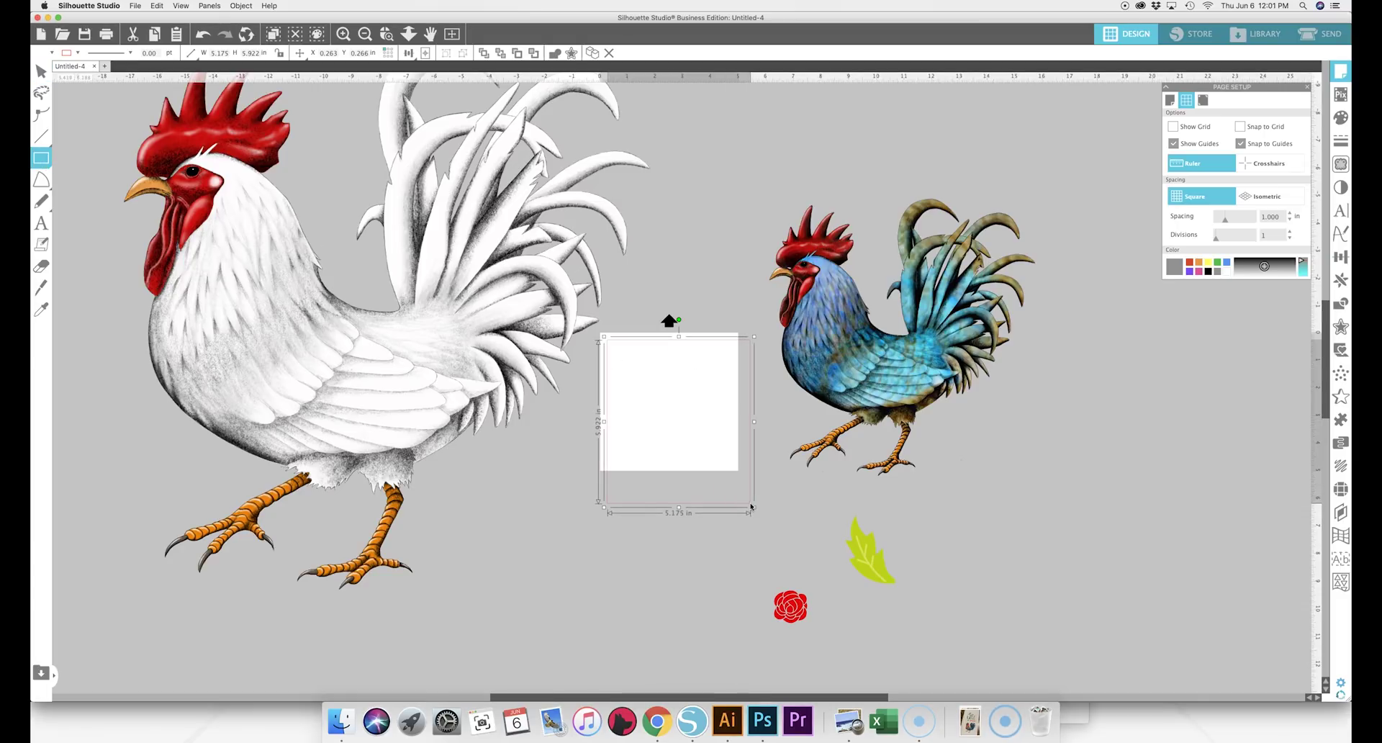
pyautogui.press('v')
# Step: Unlock the rectangle's aspect ratio and set its width and height to 5 inches
pyautogui.click(1339, 258)
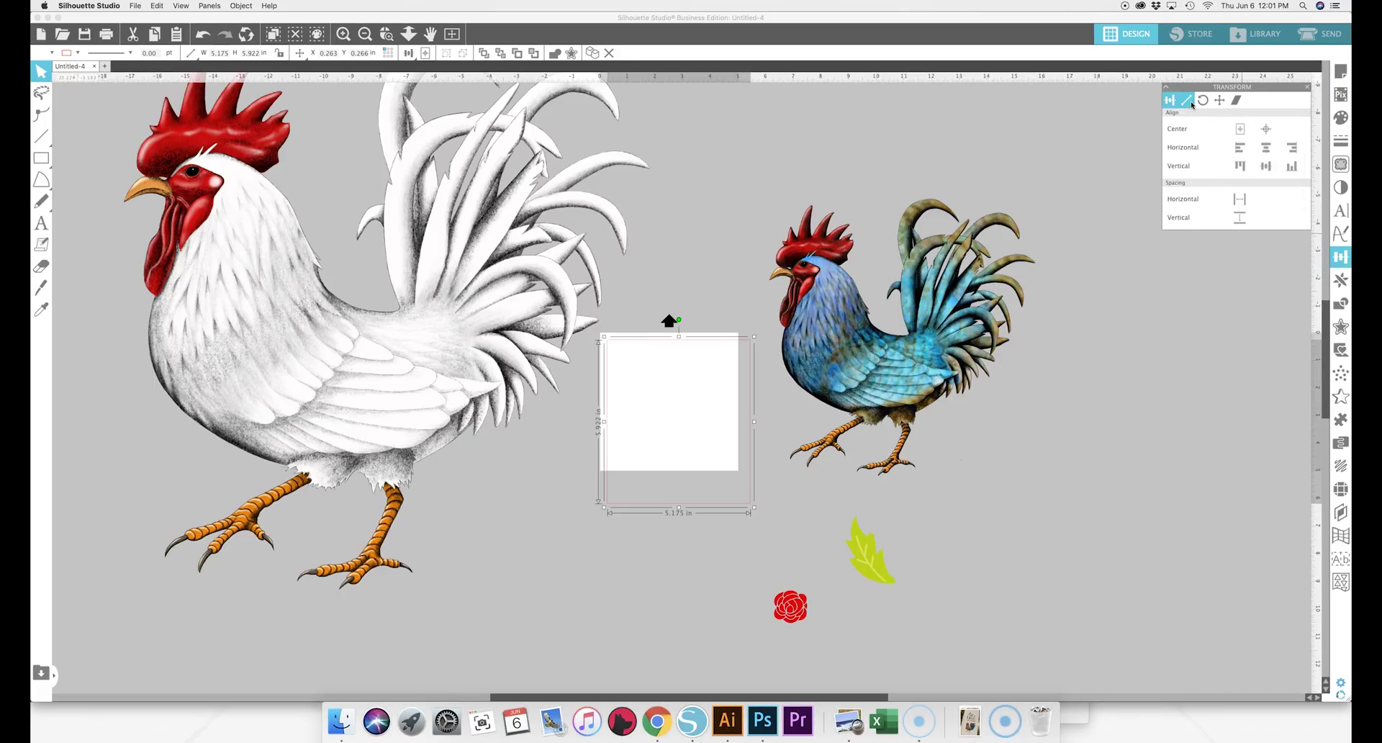
pyautogui.click(1190, 103)
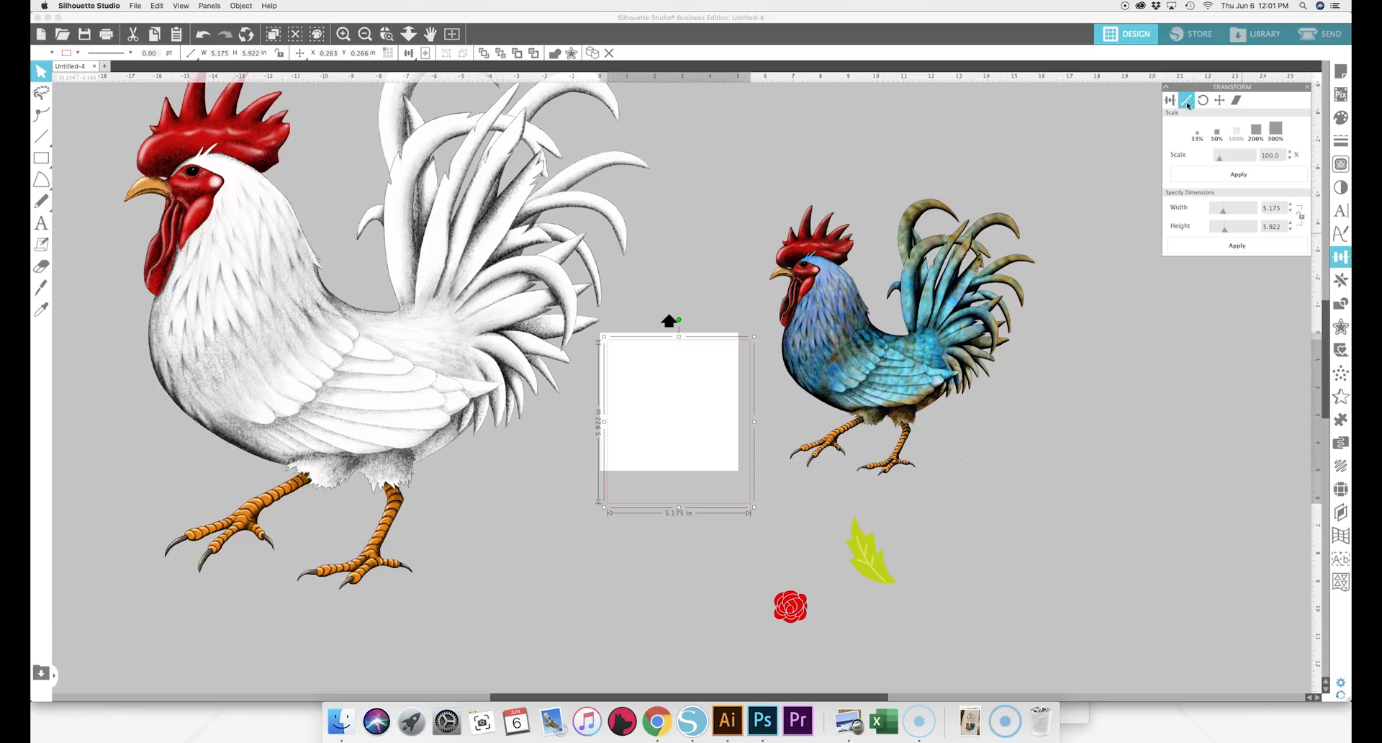
pyautogui.click(1301, 219)
pyautogui.doubleClick(1273, 208)
pyautogui.write('5')
pyautogui.press('Return')
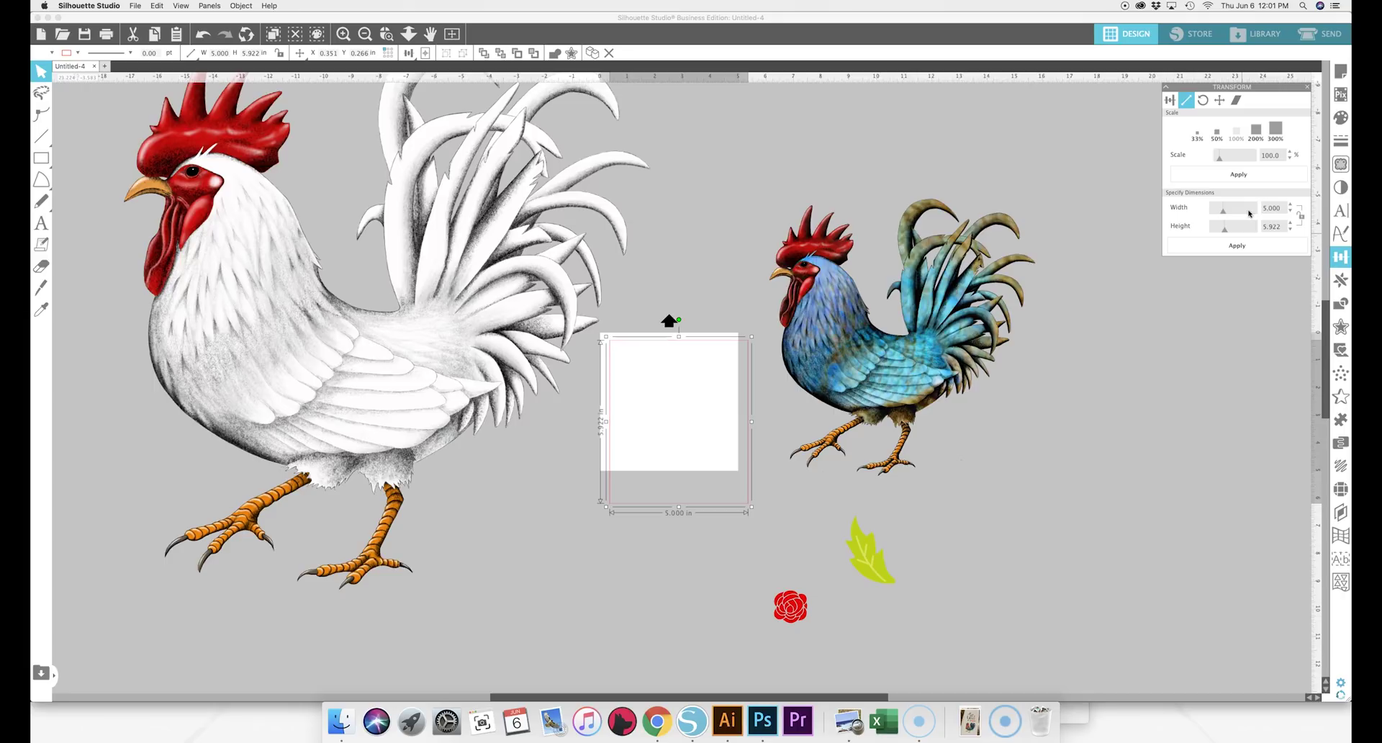
pyautogui.press('Tab')
pyautogui.write('5')
pyautogui.press('Return')
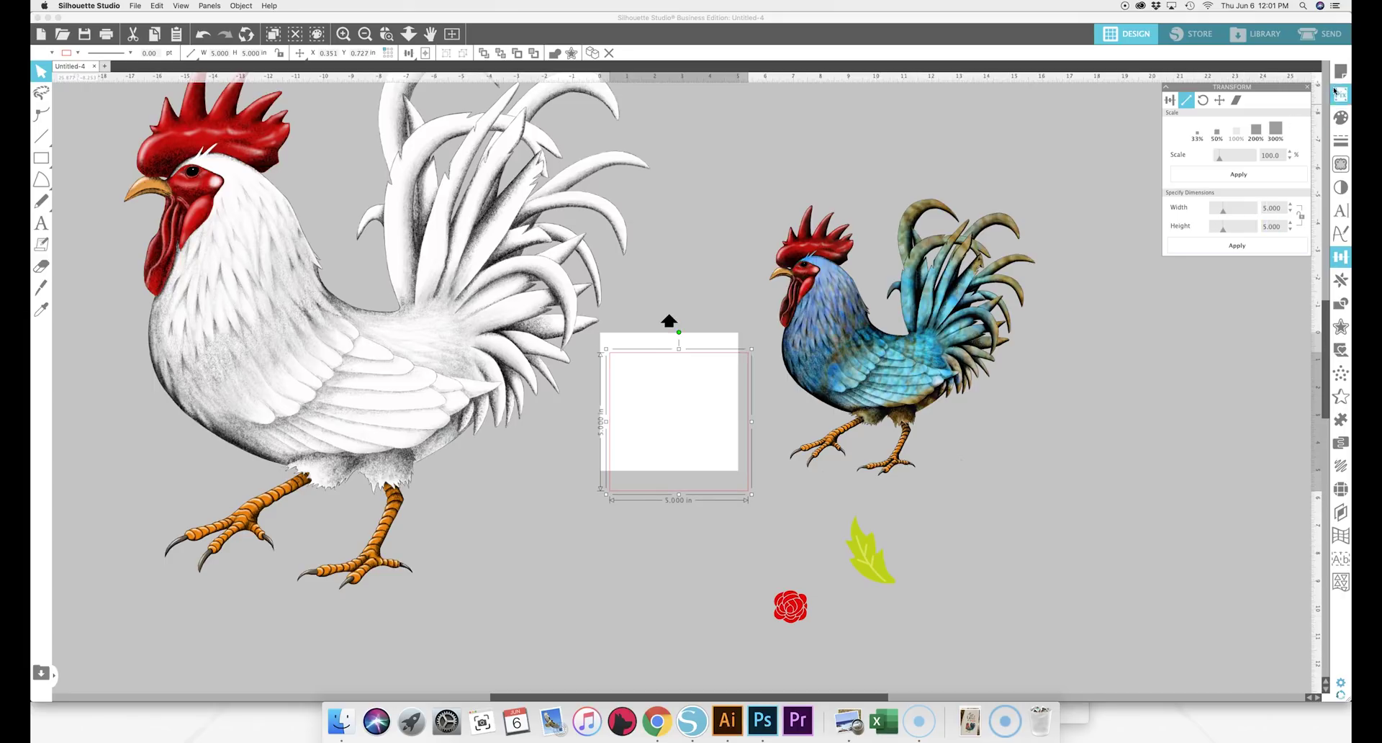
# Step: Fill the square with a very pale mint green after trying a light peach fill
pyautogui.click(1341, 117)
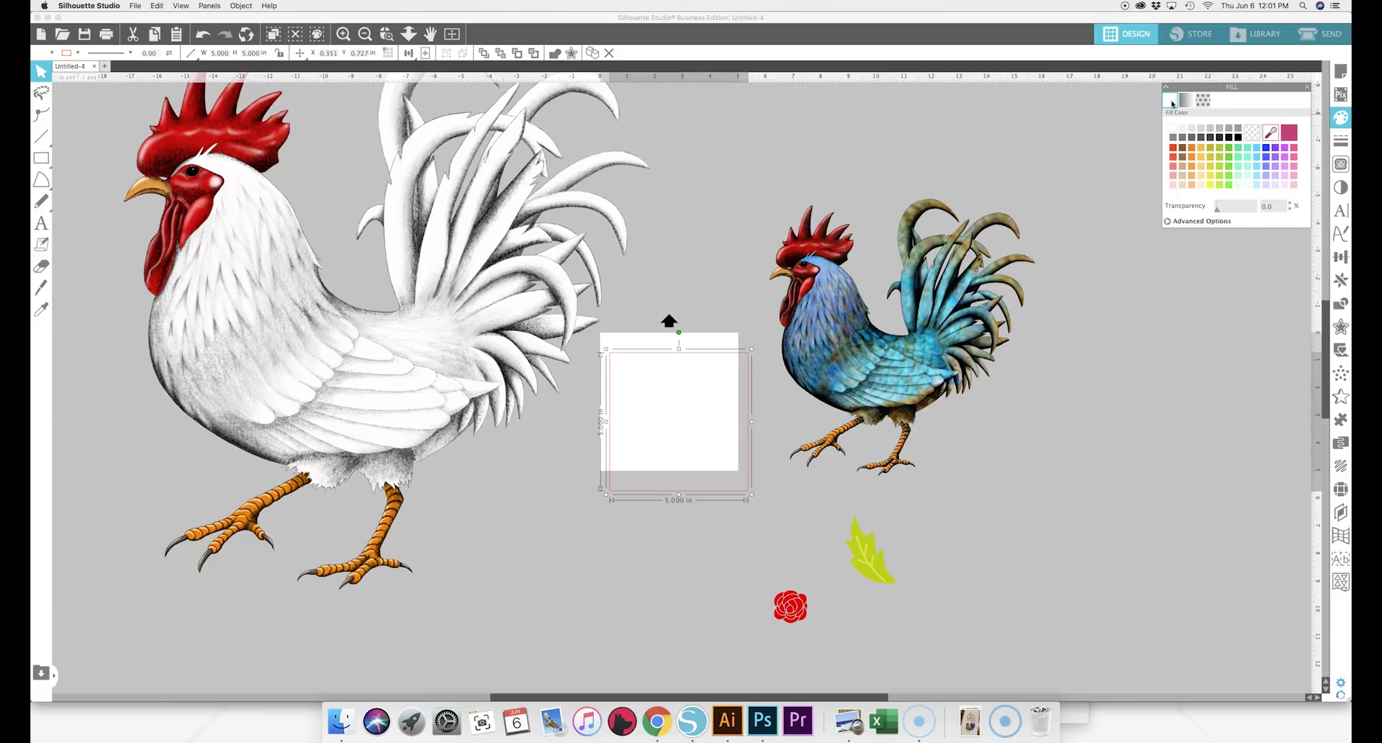
pyautogui.click(1202, 185)
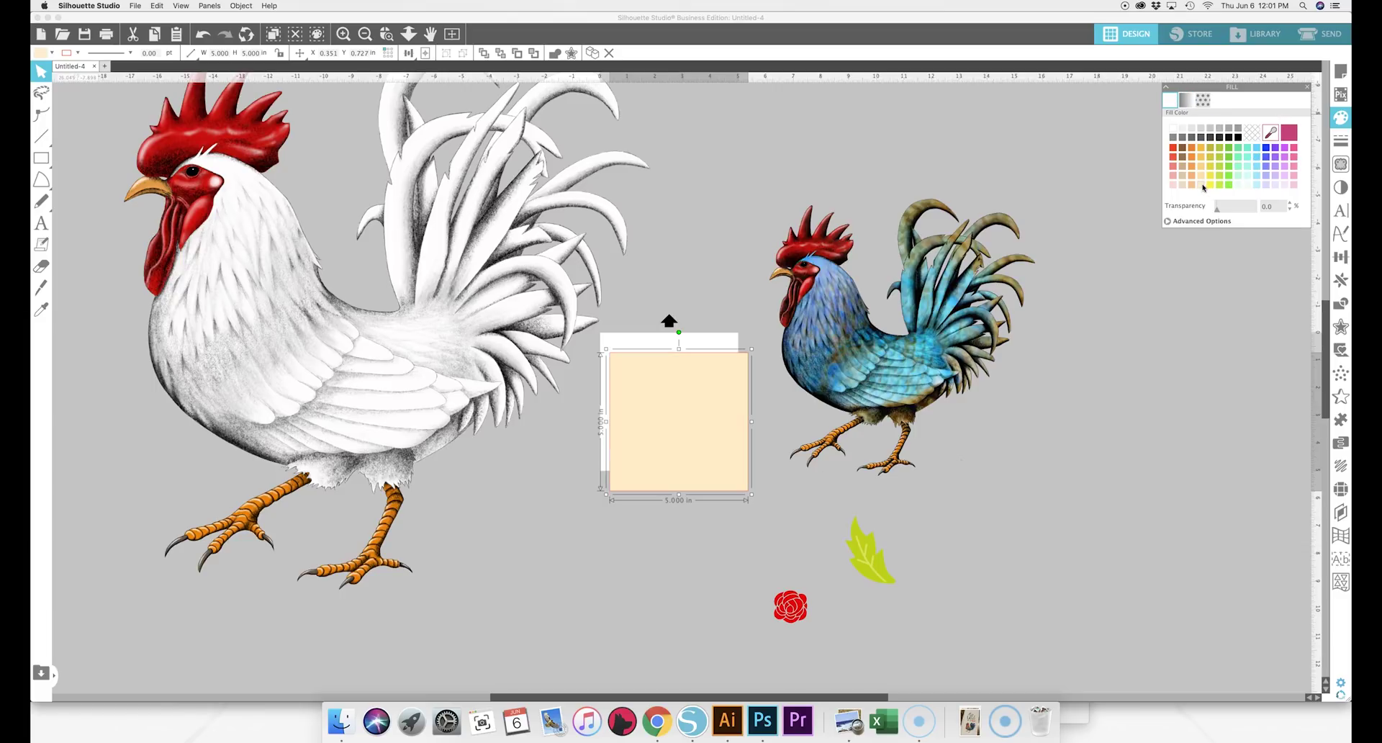
pyautogui.click(1247, 187)
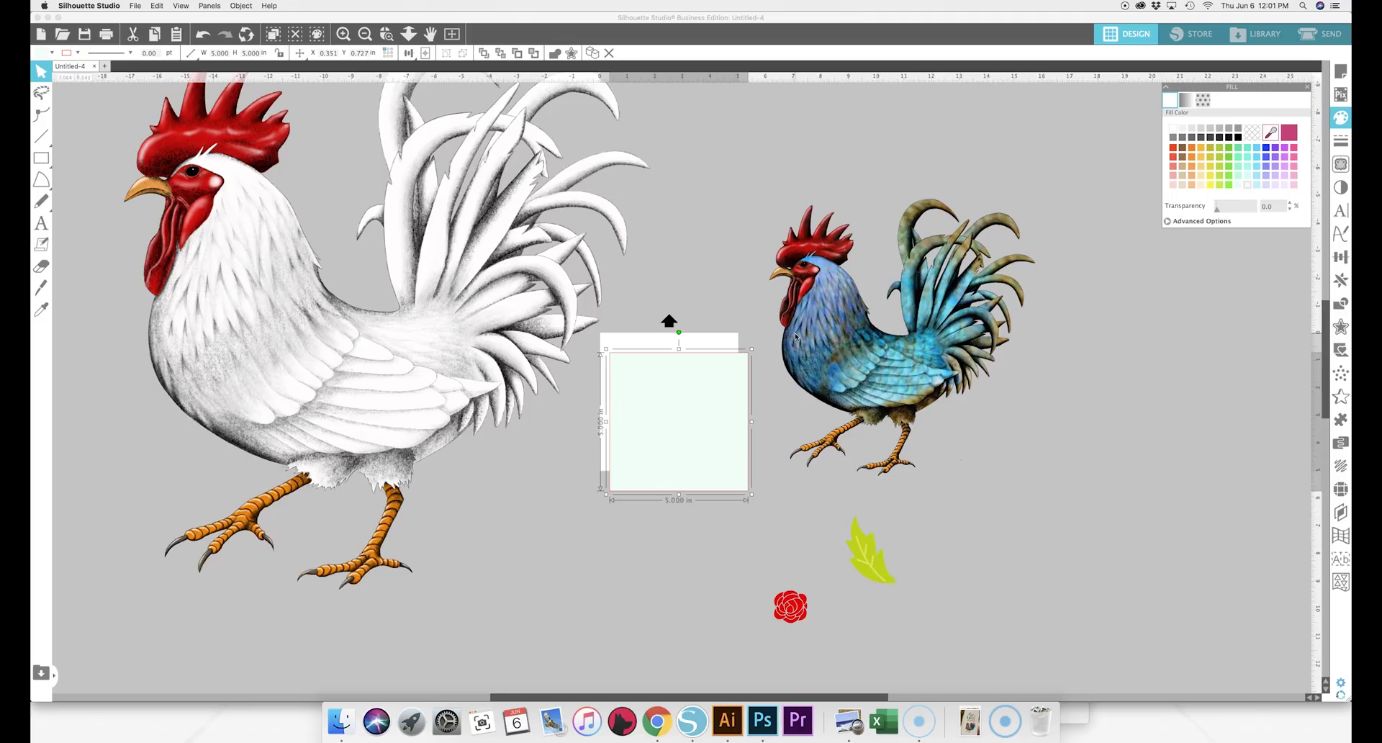
pyautogui.click(705, 287)
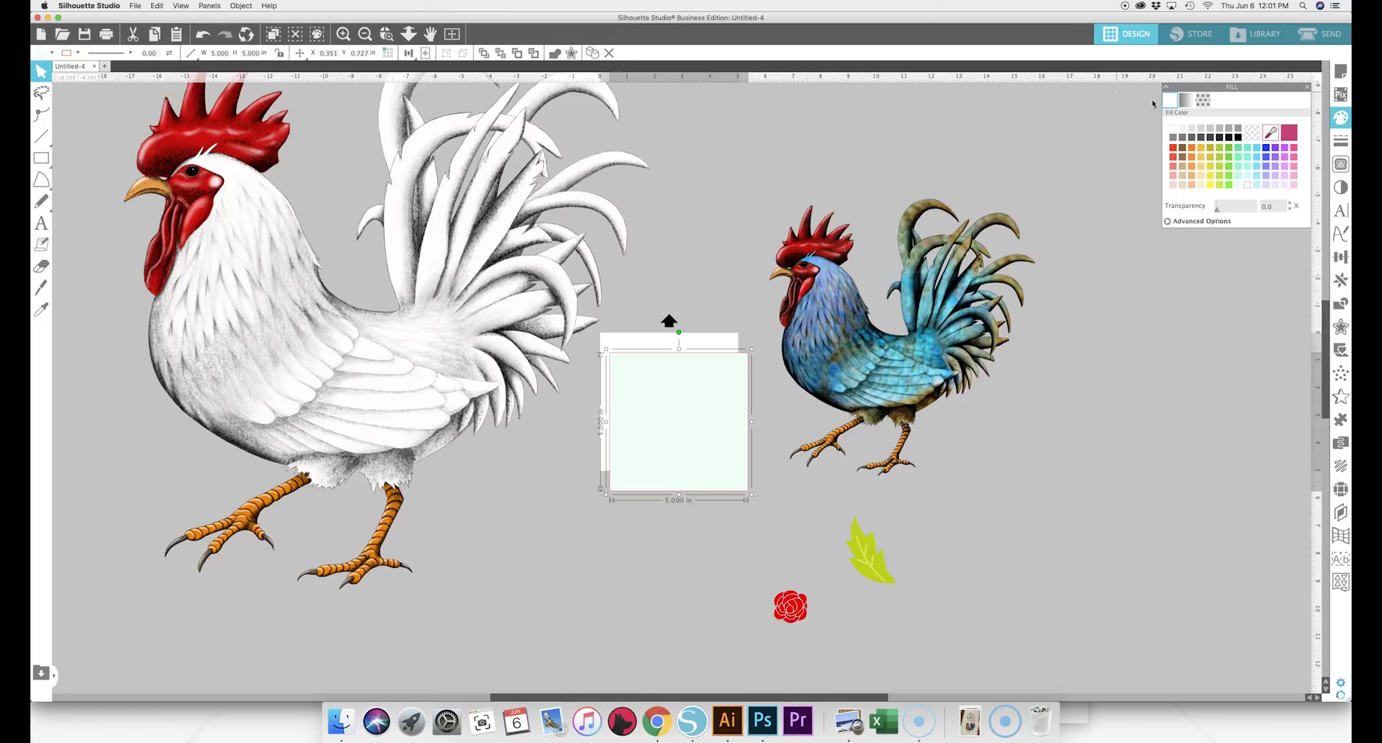
# Step: Set the square's line color to transparent
pyautogui.click(1341, 140)
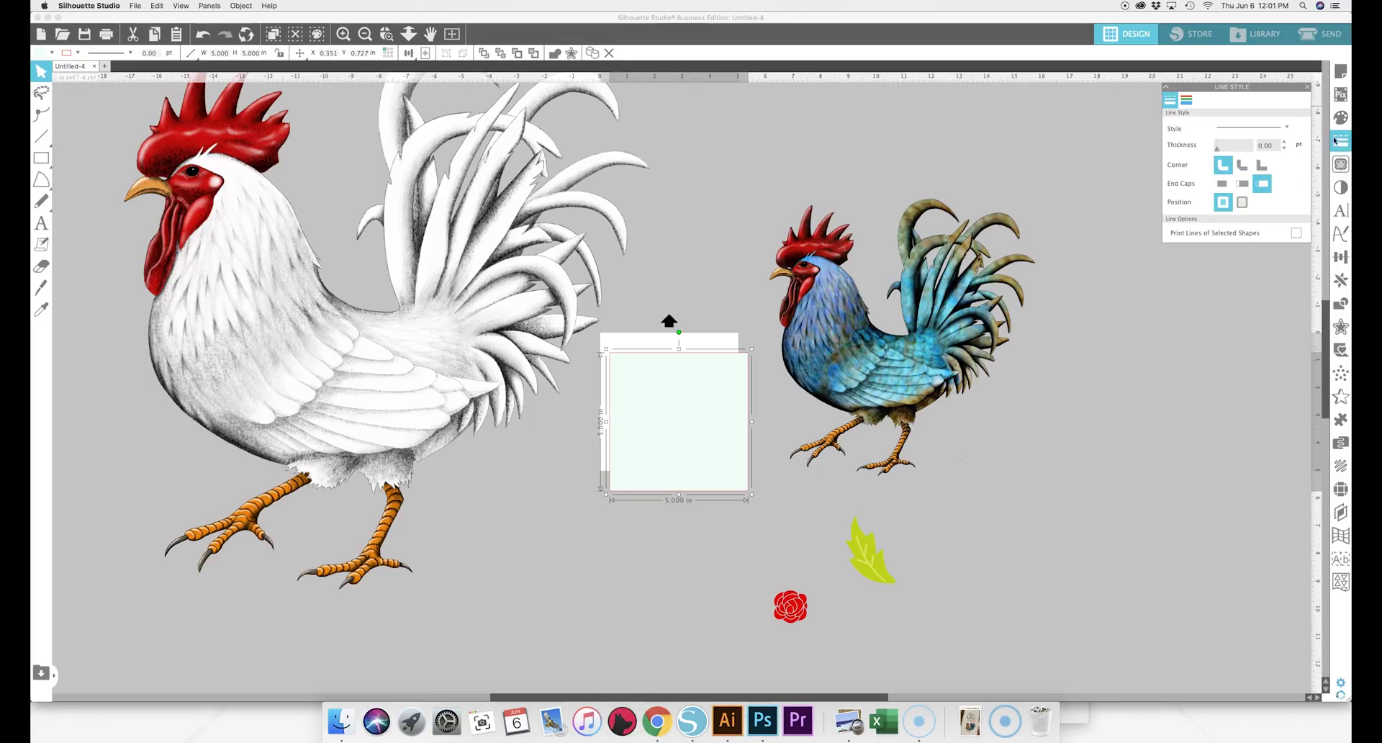
pyautogui.click(1187, 100)
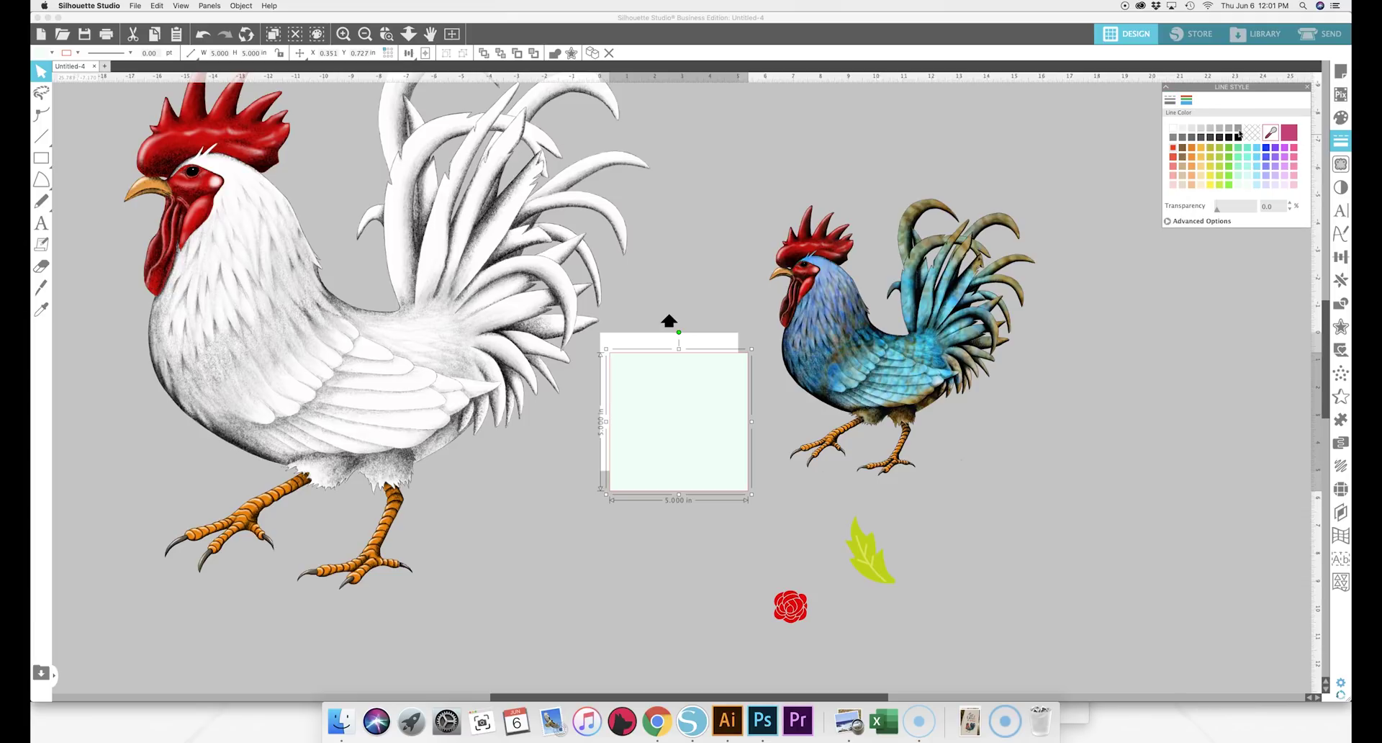
pyautogui.click(1253, 133)
pyautogui.click(706, 176)
pyautogui.click(698, 407)
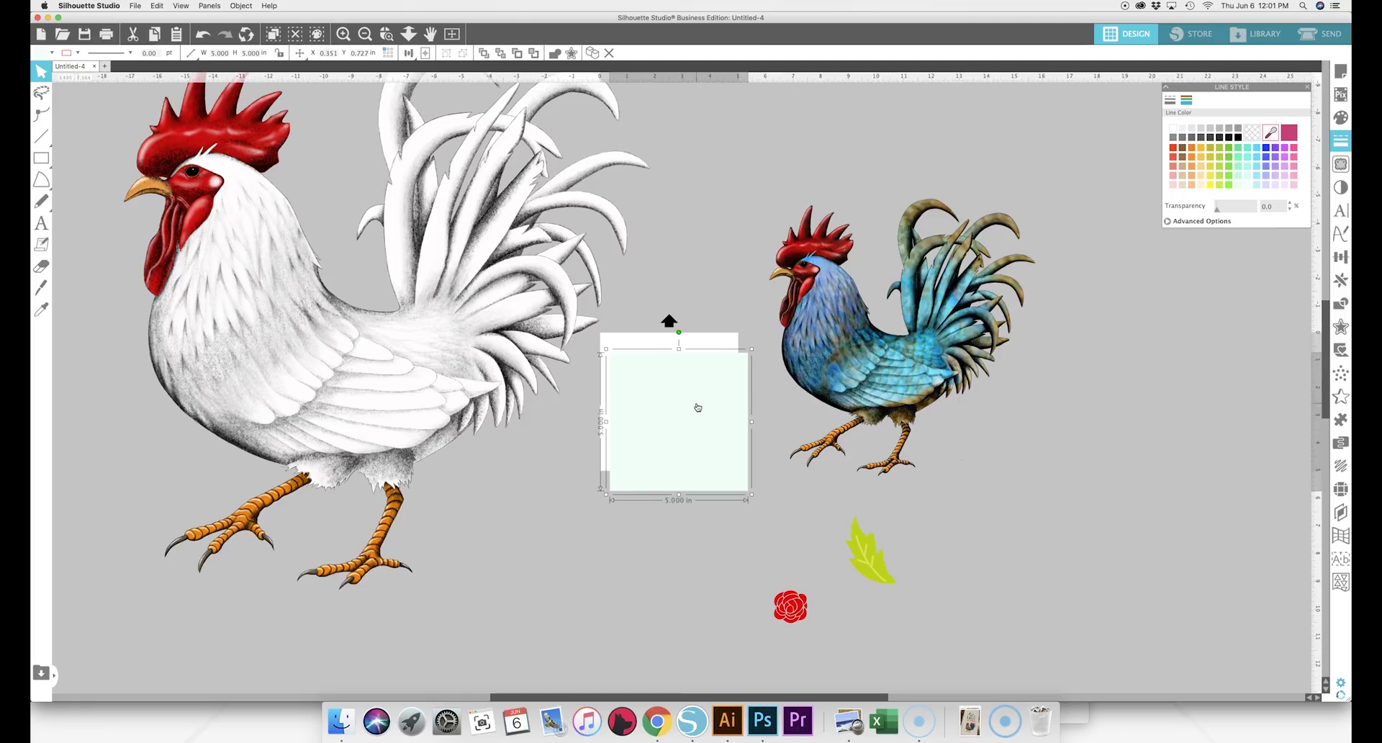
# Step: Center the mint square on the page and send it to the back
pyautogui.click(1342, 257)
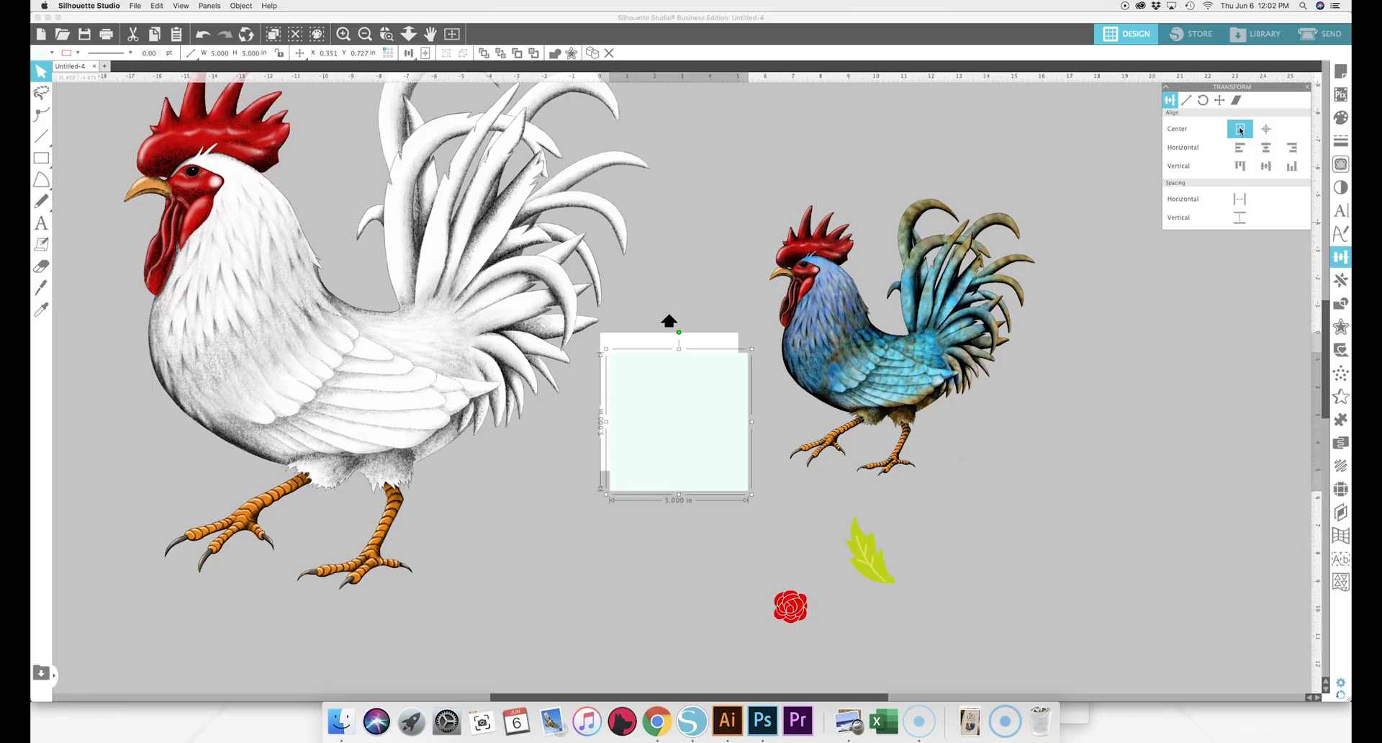
pyautogui.click(1240, 130)
pyautogui.click(684, 376)
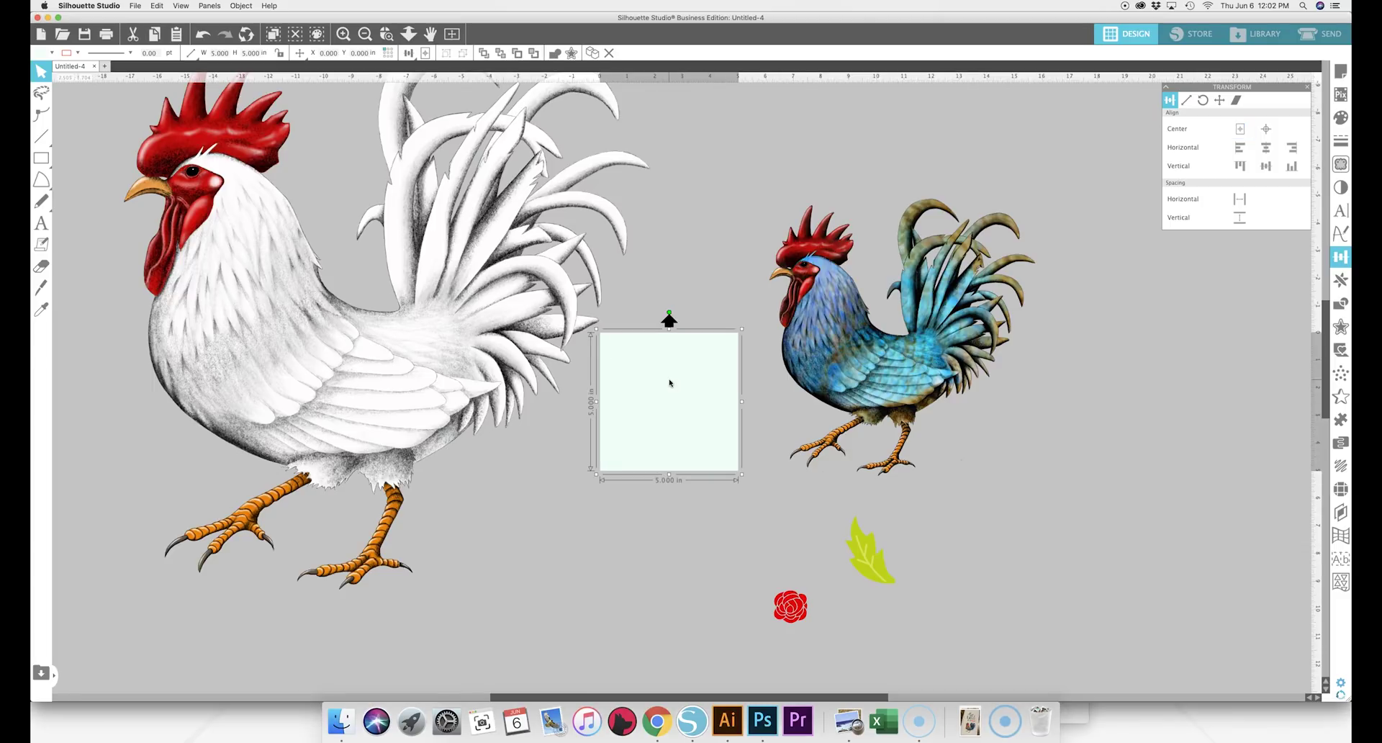
pyautogui.rightClick(670, 383)
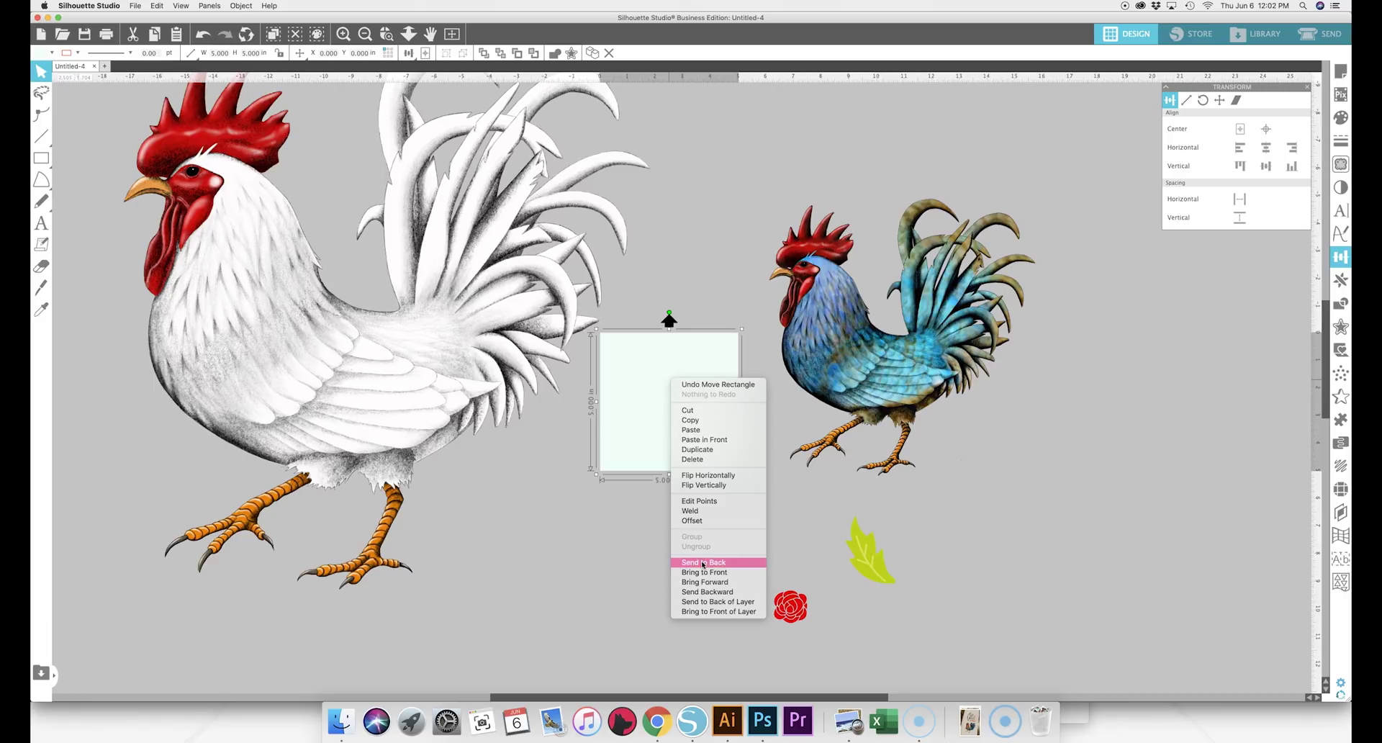
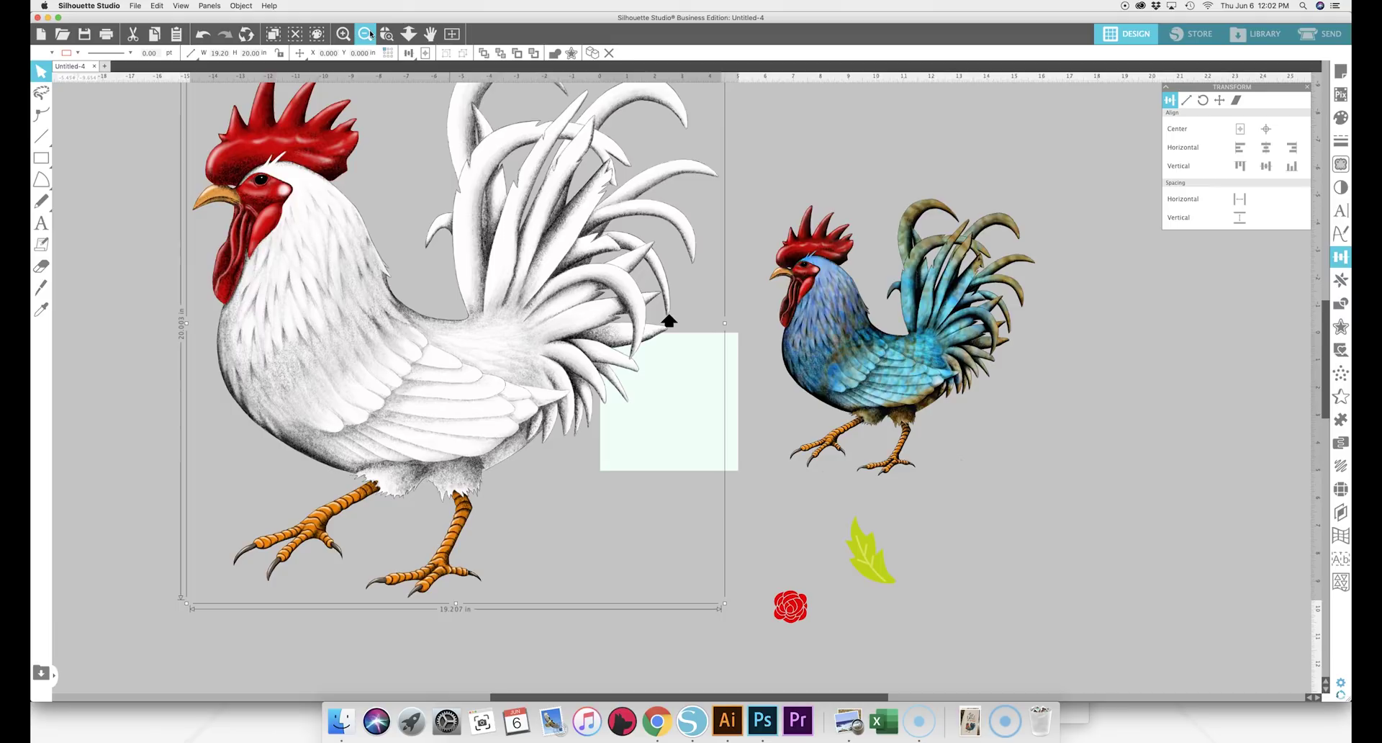
# Step: Shrink the white and blue roosters to under 2 inches and place them on the mint square
pyautogui.click(365, 34)
pyautogui.moveTo(352, 154); pyautogui.dragTo(635, 413)
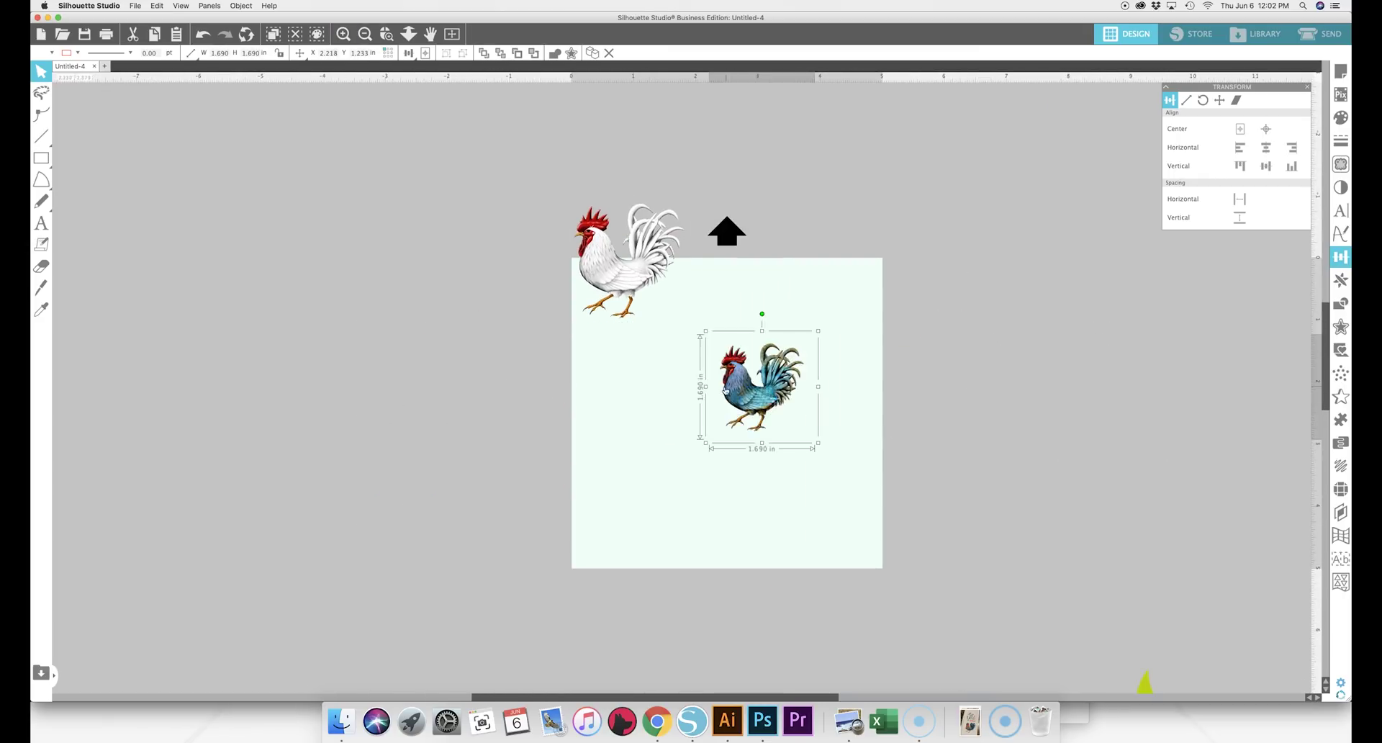
pyautogui.moveTo(726, 391); pyautogui.dragTo(827, 388)
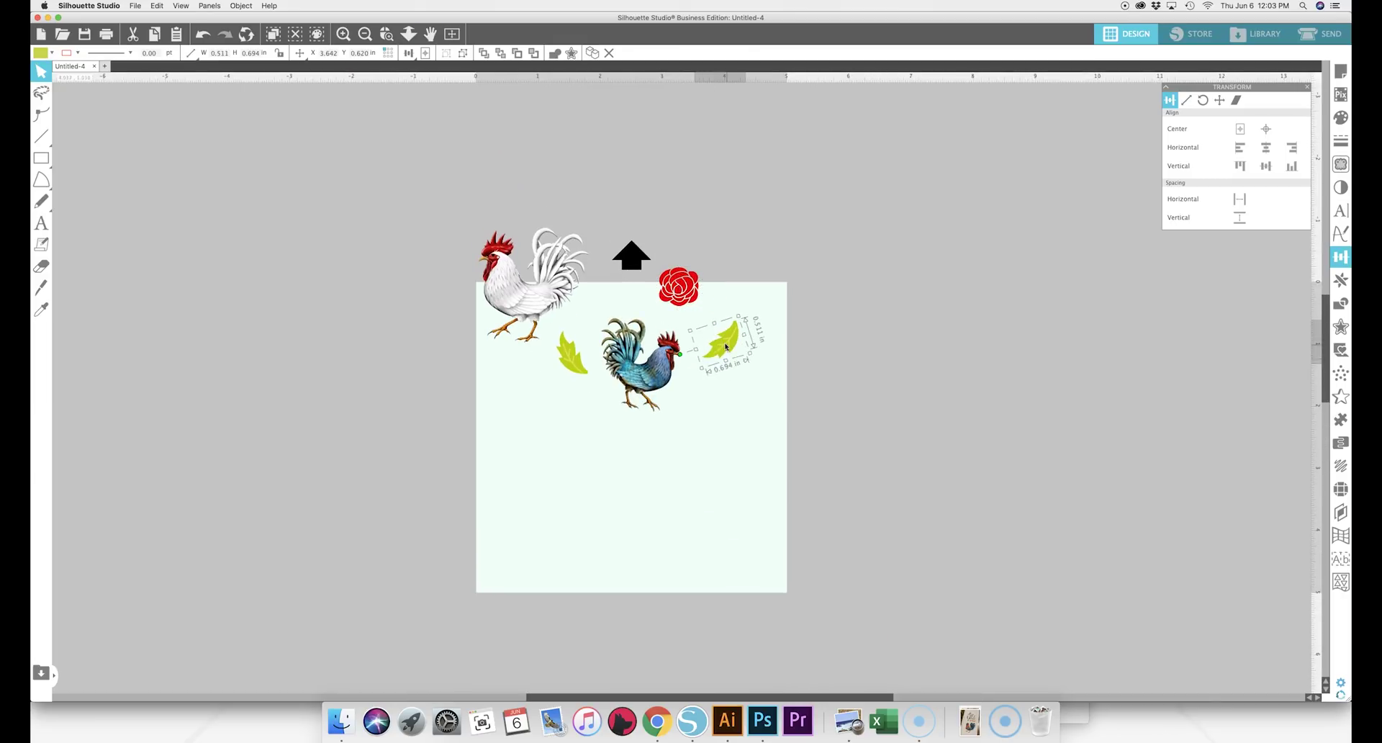
pyautogui.click(482, 286)
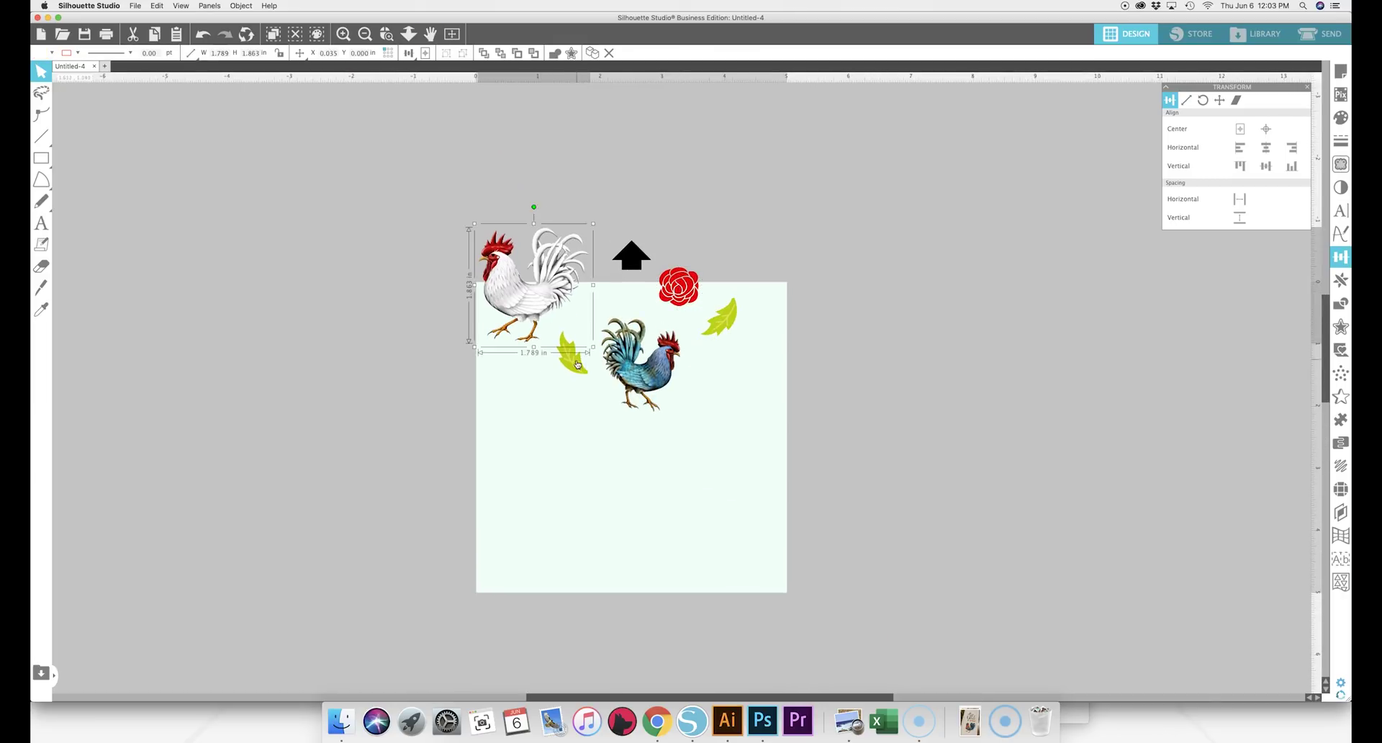
pyautogui.press('Delete')
pyautogui.press('super+z')
# Step: Paste more copies of the motifs and spread them over the square, with a blue rooster across its left edge
pyautogui.press('super+v')
pyautogui.moveTo(753, 338); pyautogui.dragTo(721, 374)
pyautogui.press('super+z')
pyautogui.moveTo(678, 286); pyautogui.dragTo(574, 412)
pyautogui.moveTo(640, 364); pyautogui.dragTo(489, 403)
pyautogui.press('super+v')
pyautogui.press('super+v')
pyautogui.moveTo(540, 504); pyautogui.dragTo(562, 548)
pyautogui.press('super+v')
# Step: Reposition the lower blue rooster, leaves and roses to fill the square, setting one rose across its left edge
pyautogui.moveTo(648, 524); pyautogui.dragTo(641, 548)
pyautogui.scroll(1, 728, 328)
pyautogui.moveTo(574, 411); pyautogui.dragTo(608, 431)
pyautogui.click(533, 515)
pyautogui.moveTo(641, 555); pyautogui.dragTo(651, 536)
pyautogui.moveTo(616, 472); pyautogui.dragTo(620, 461)
pyautogui.moveTo(568, 562); pyautogui.dragTo(572, 522)
pyautogui.moveTo(473, 579); pyautogui.dragTo(481, 481)
pyautogui.moveTo(686, 452); pyautogui.dragTo(658, 443)
# Step: Fill the remaining gaps with roses and a leaf in the lower area and a white rooster across the upper right edge
pyautogui.moveTo(731, 393); pyautogui.dragTo(515, 551)
pyautogui.press('super+v')
pyautogui.moveTo(725, 313); pyautogui.dragTo(706, 460)
pyautogui.moveTo(688, 299); pyautogui.dragTo(747, 508)
pyautogui.moveTo(756, 375); pyautogui.dragTo(736, 295)
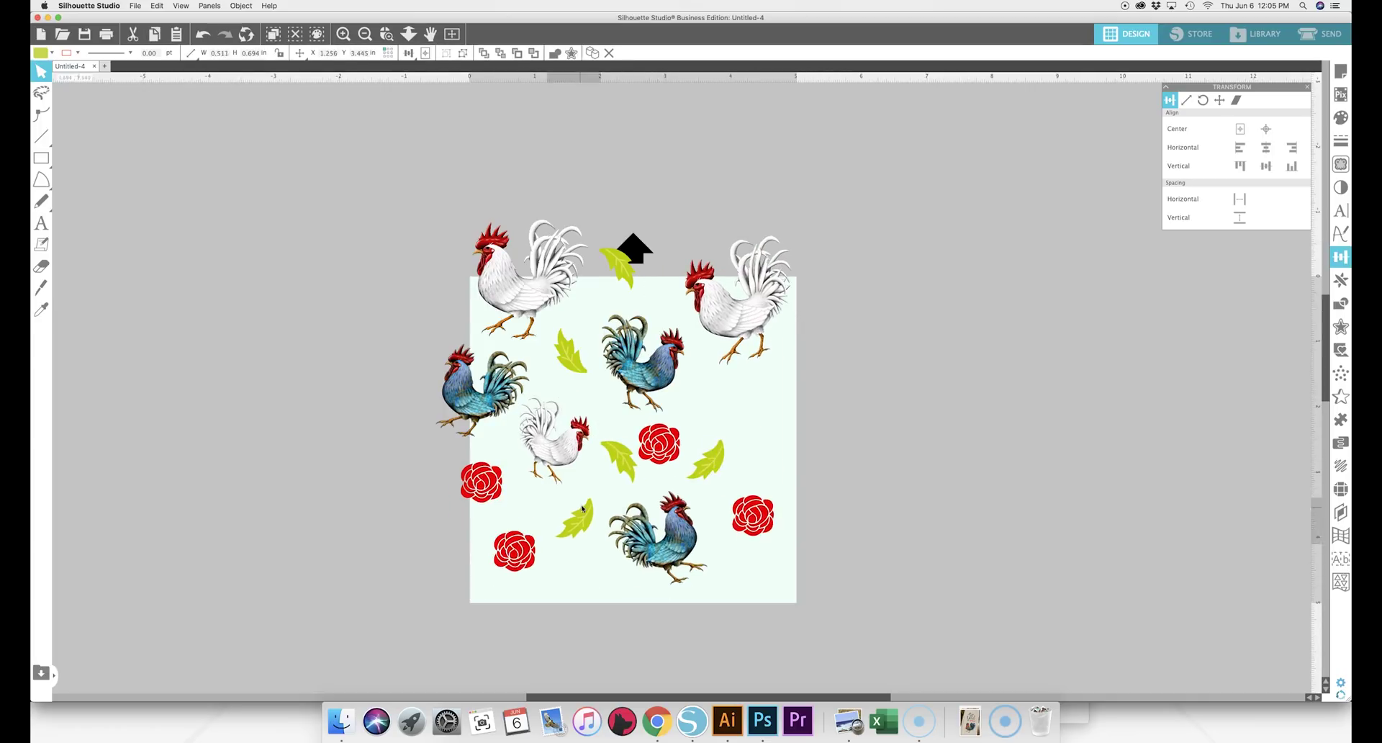
# Step: Nudge the lower leaves, roses and blue rooster closer together to even out the spacing
pyautogui.moveTo(706, 461); pyautogui.dragTo(709, 410)
pyautogui.moveTo(747, 508); pyautogui.dragTo(730, 477)
pyautogui.moveTo(572, 520); pyautogui.dragTo(580, 508)
pyautogui.moveTo(655, 536); pyautogui.dragTo(670, 531)
pyautogui.moveTo(515, 551); pyautogui.dragTo(524, 529)
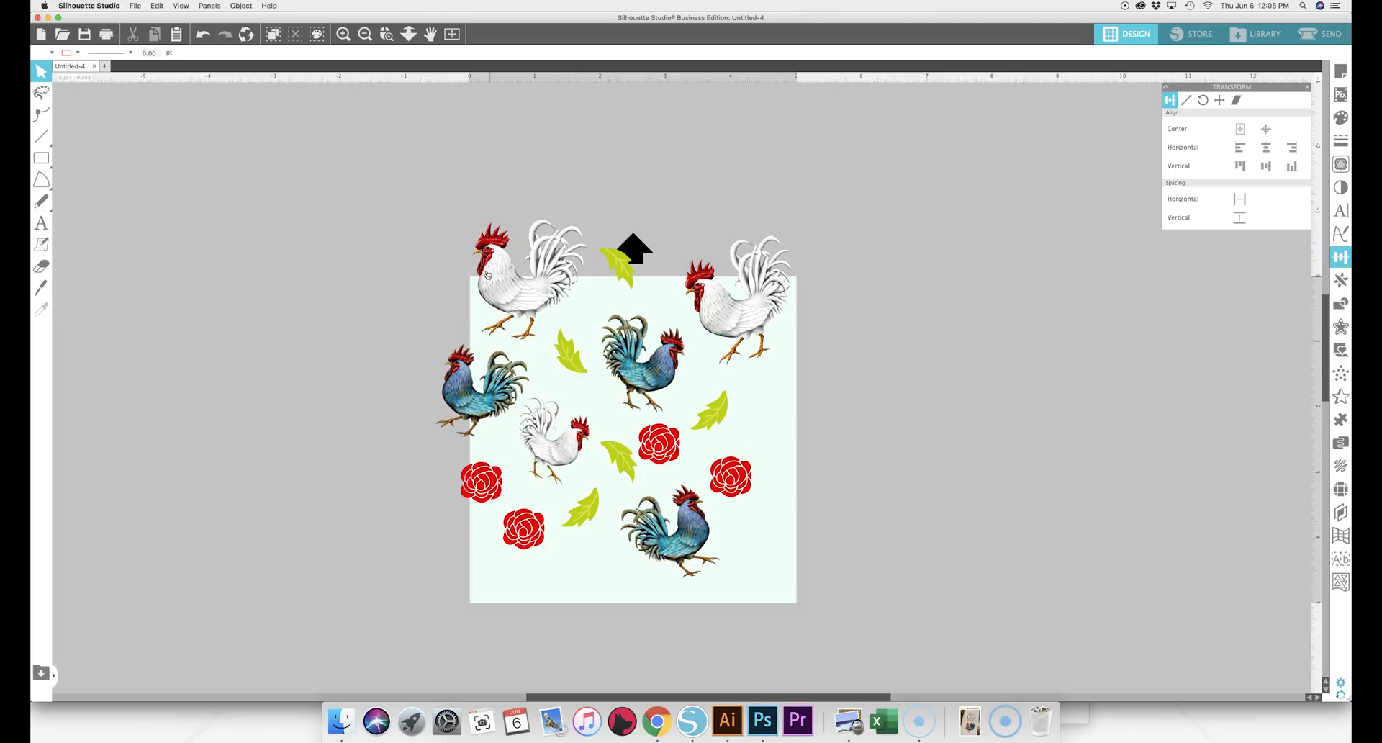
# Step: Copy the white rooster overlapping the square's upper left edge and paste it in place through its layer entry
pyautogui.click(507, 278)
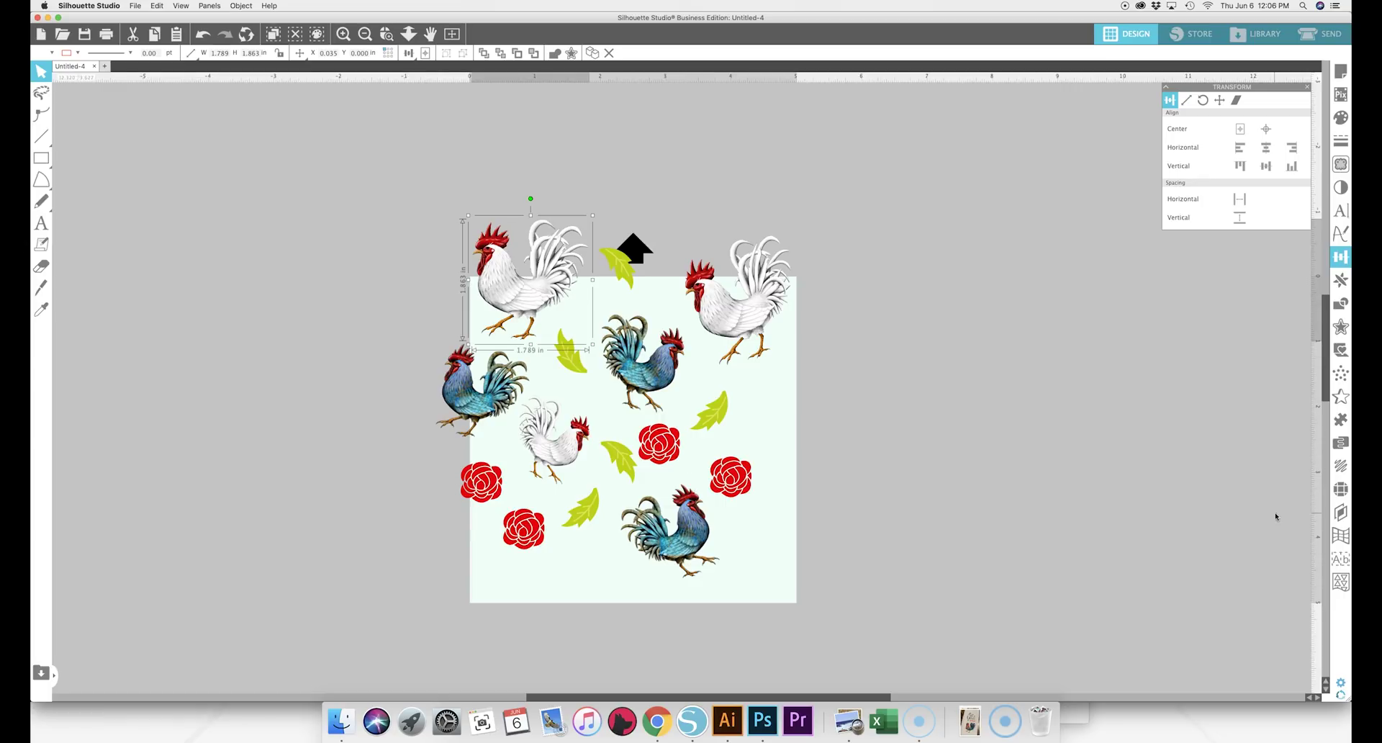
pyautogui.click(1341, 512)
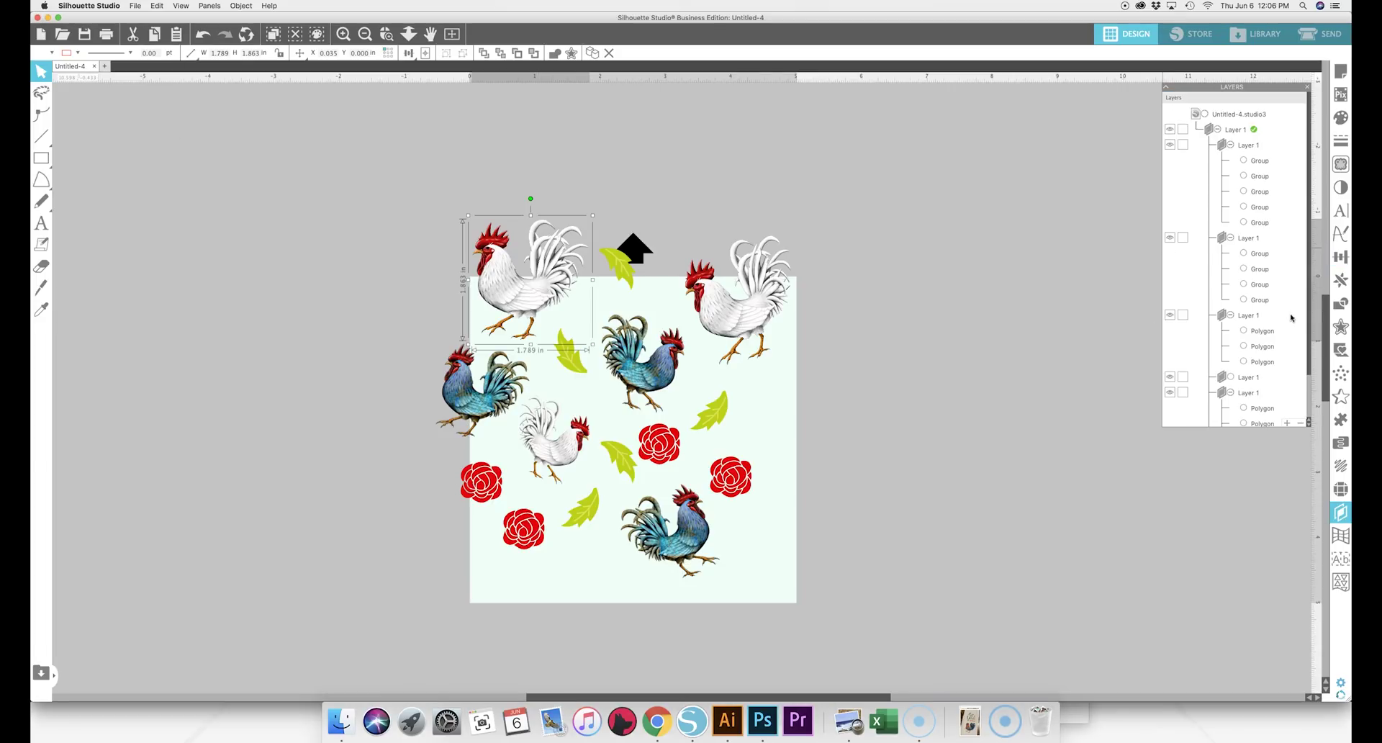
pyautogui.scroll(-2, 1244, 322)
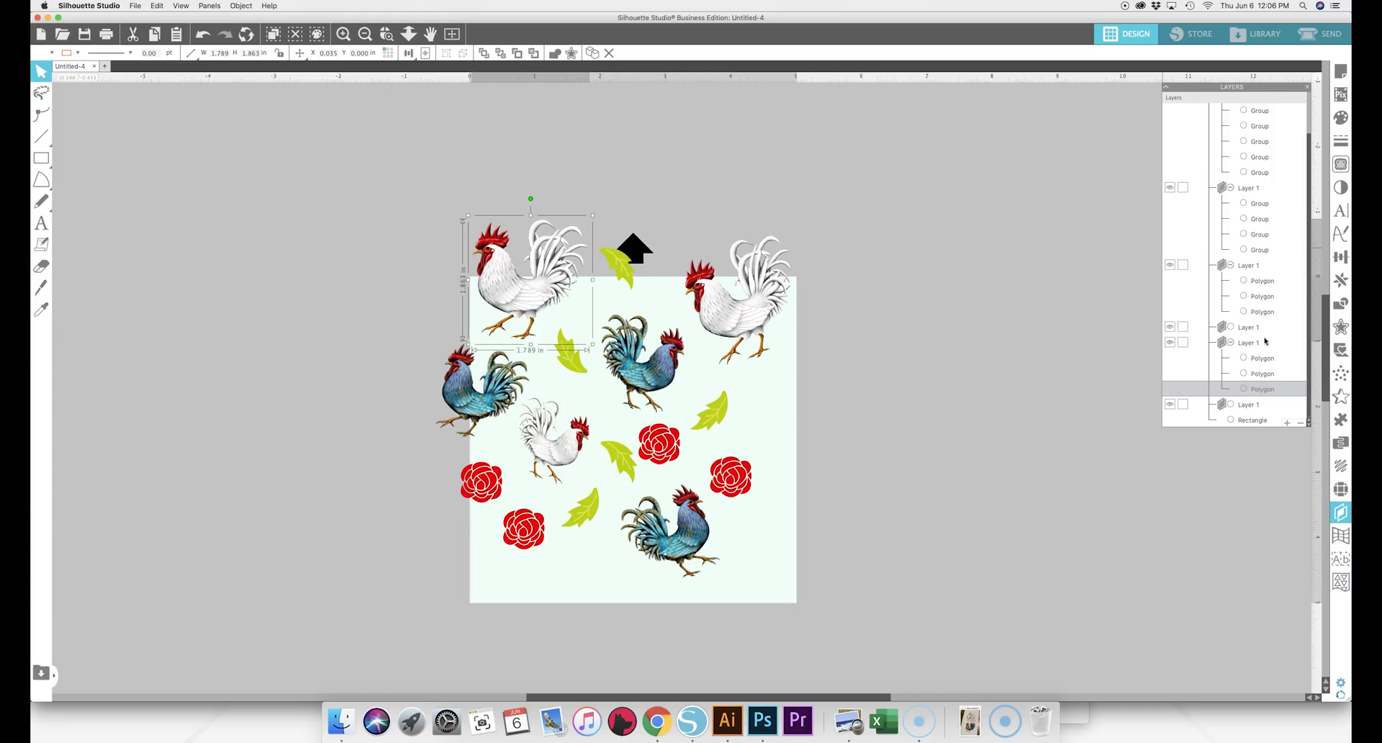
pyautogui.rightClick(1258, 391)
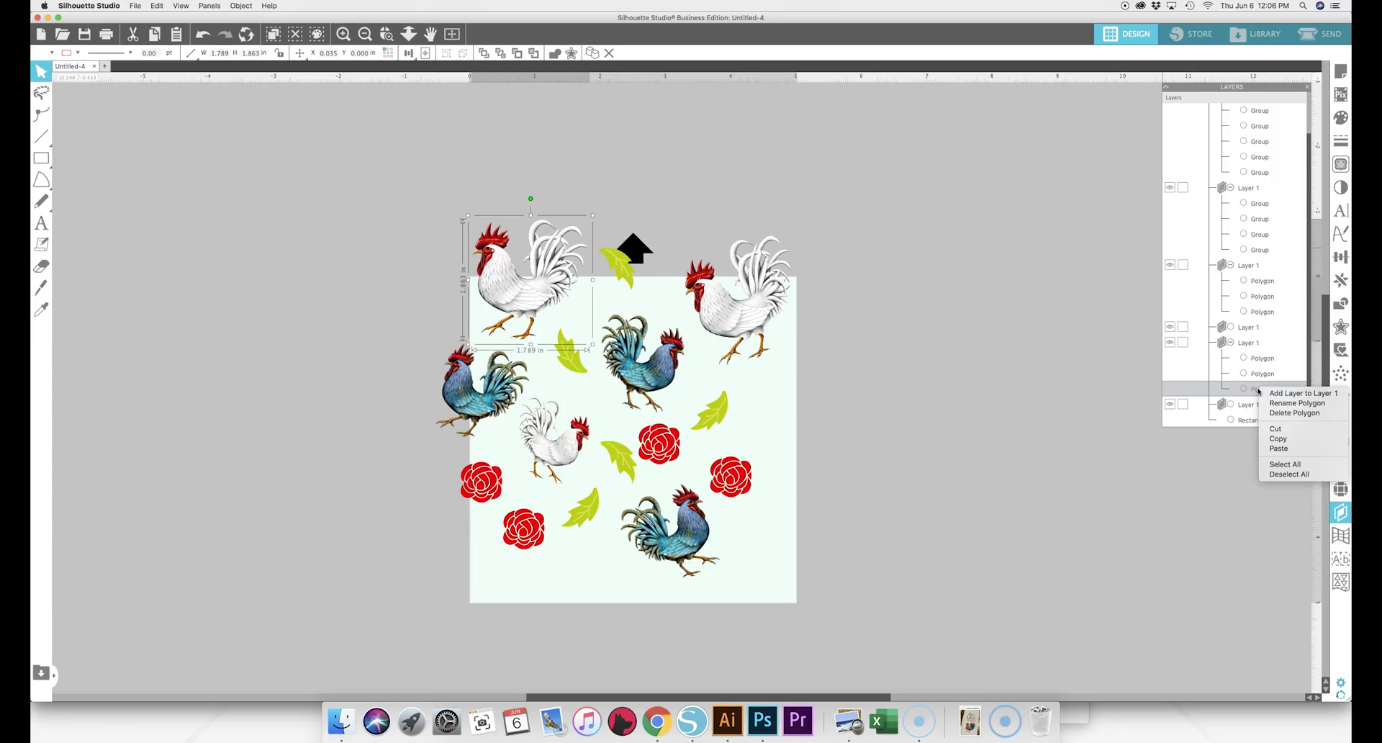
pyautogui.click(1293, 438)
pyautogui.rightClick(1280, 374)
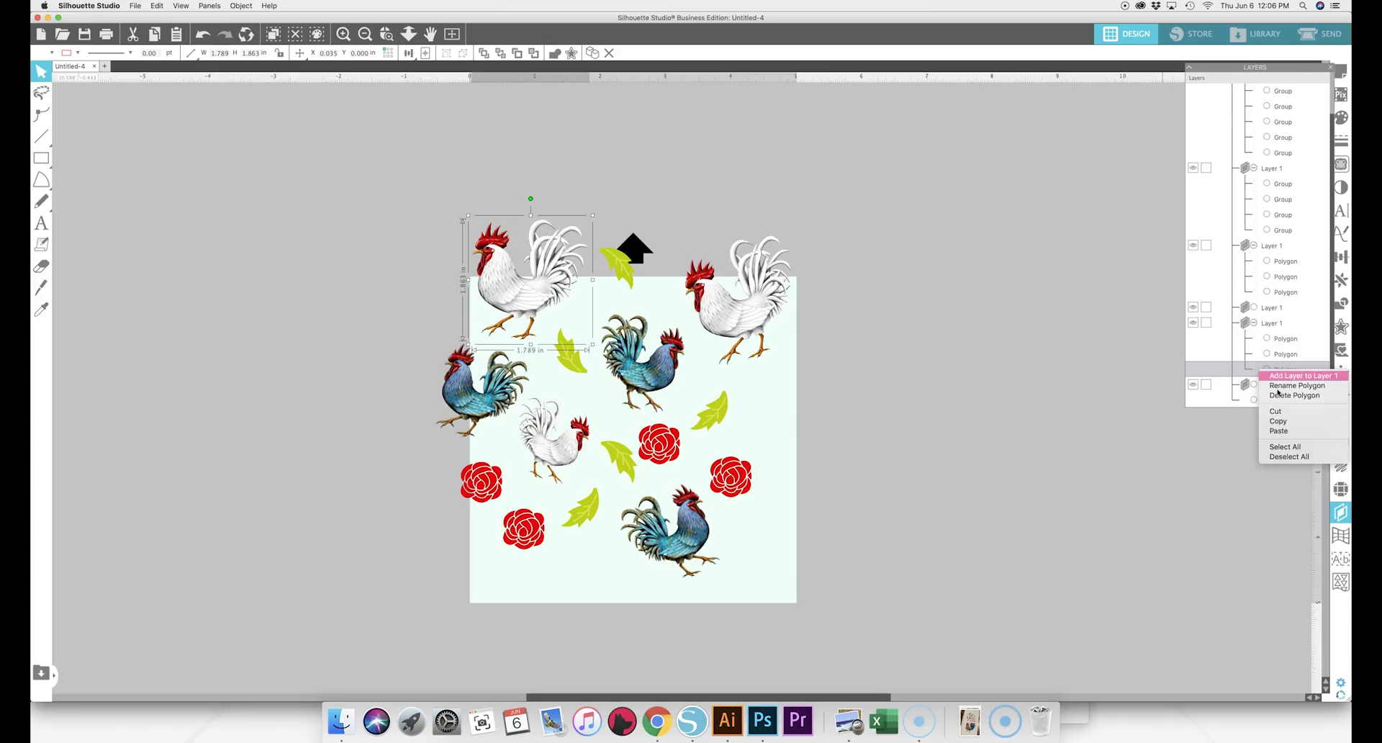
pyautogui.click(1285, 432)
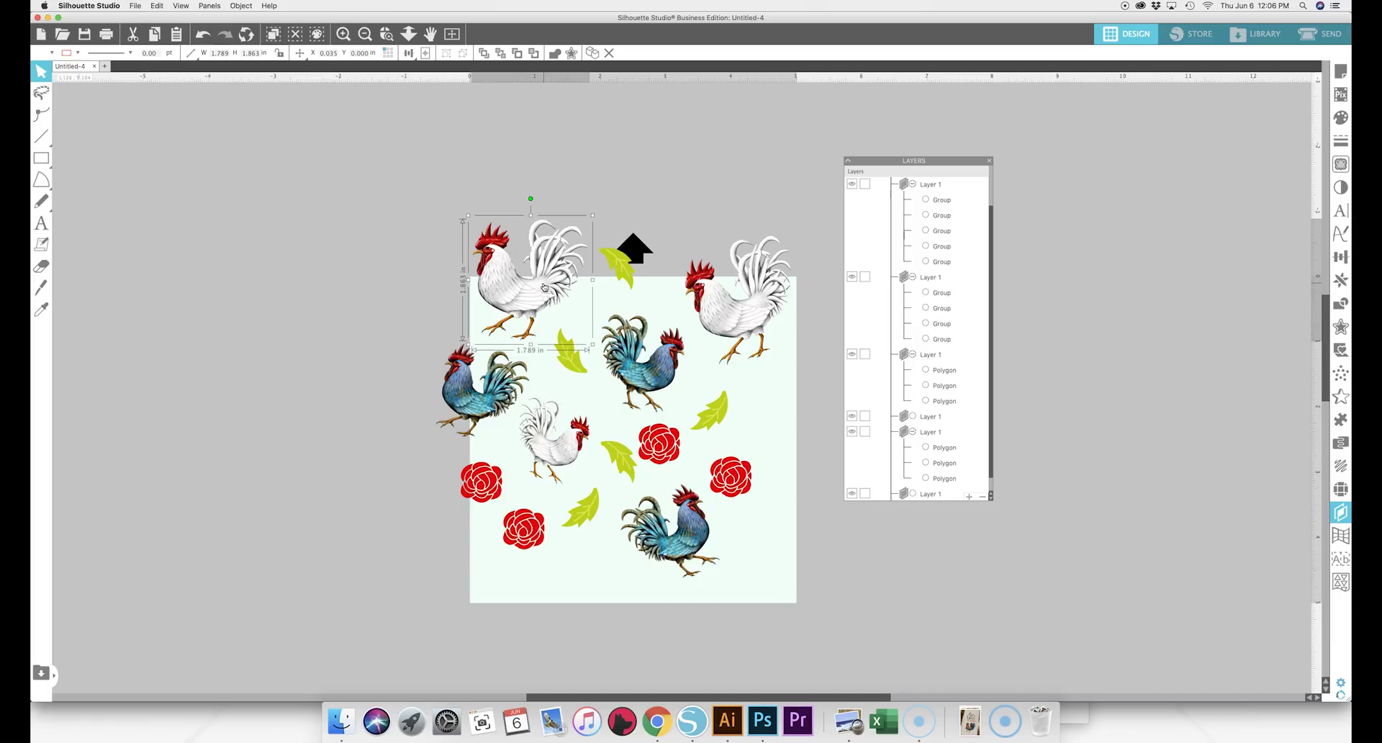
# Step: Move the pasted white rooster aside to check that it is a duplicate, and undo the move
pyautogui.moveTo(544, 287); pyautogui.dragTo(508, 267)
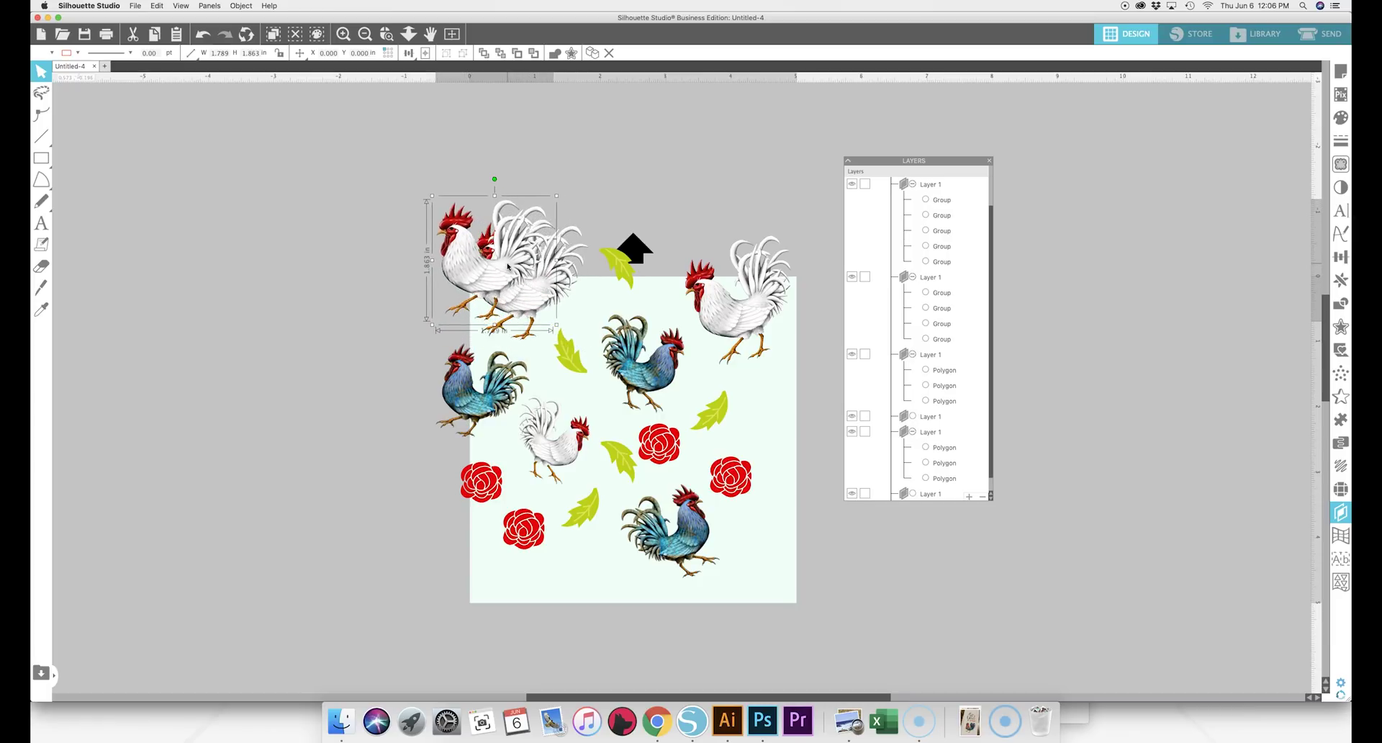
pyautogui.moveTo(901, 164); pyautogui.dragTo(1191, 145)
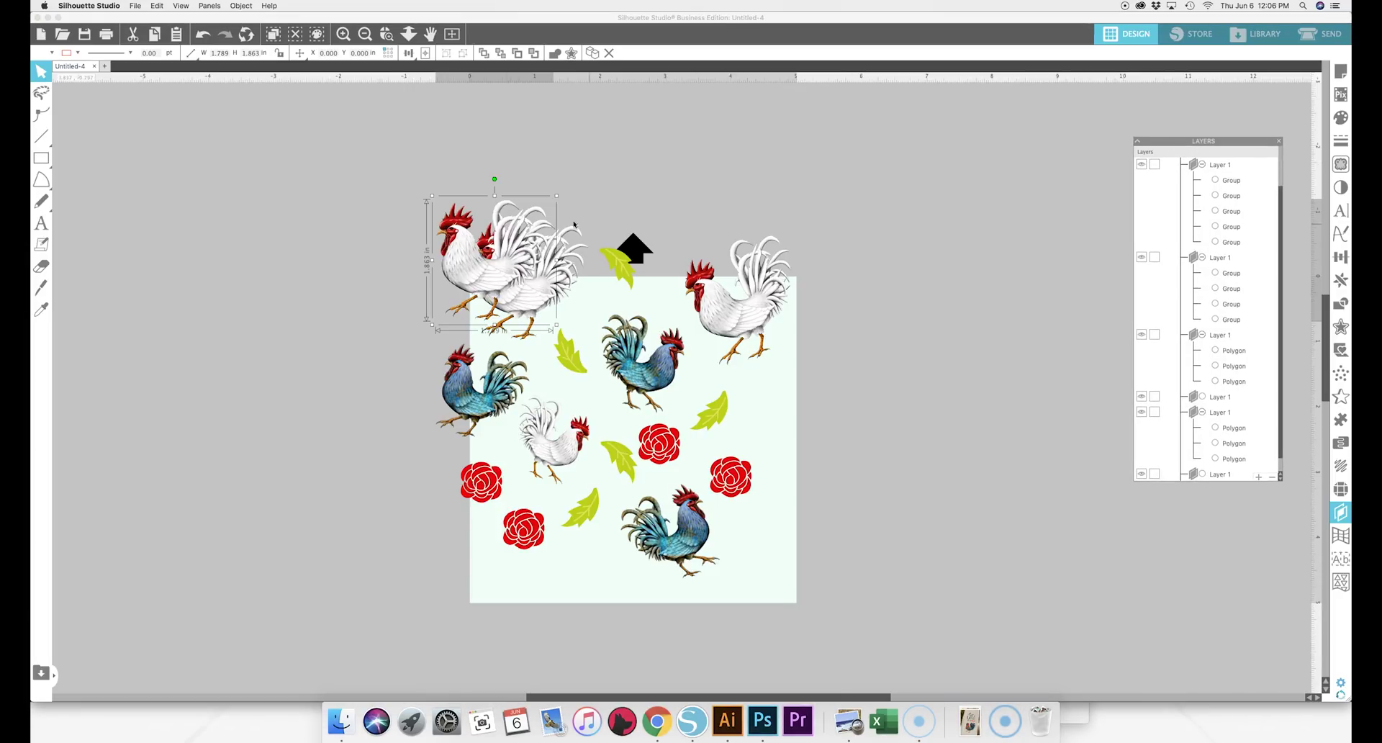
pyautogui.press('super+z')
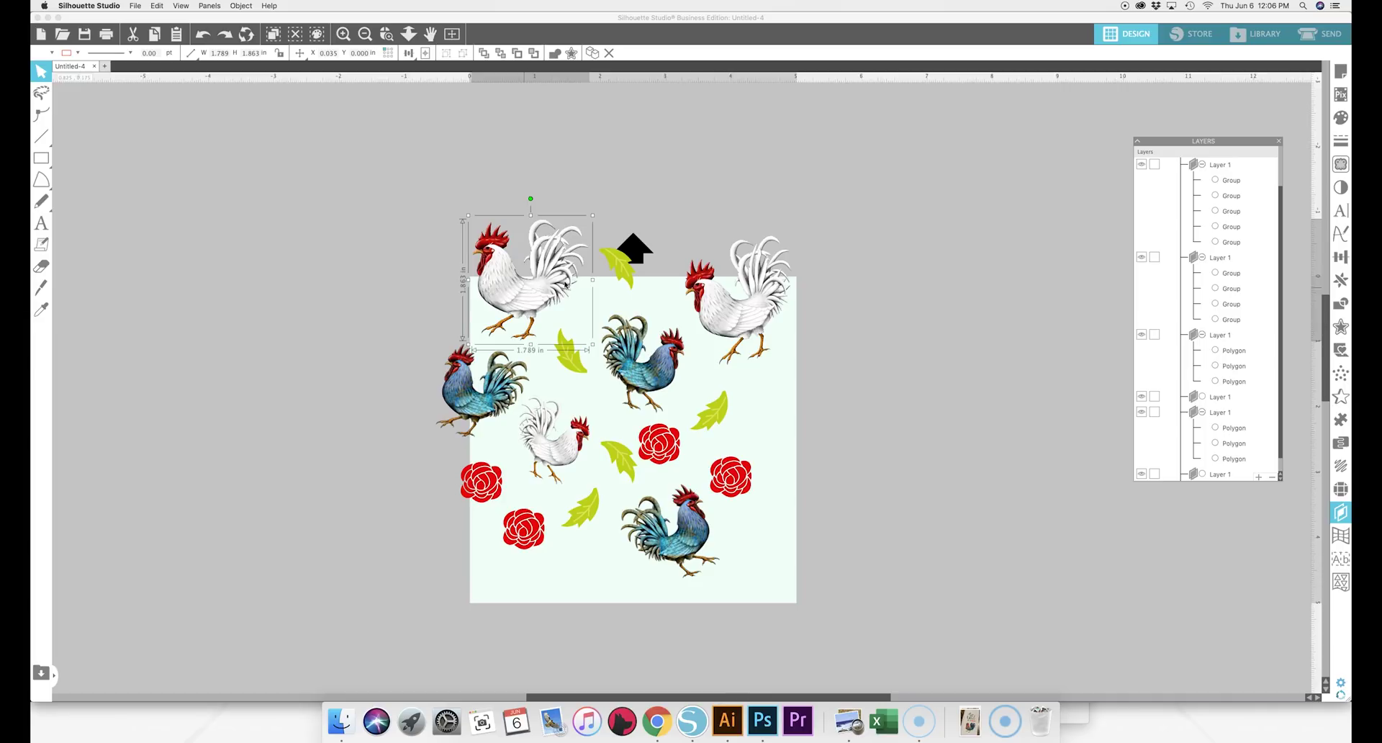
pyautogui.click(612, 159)
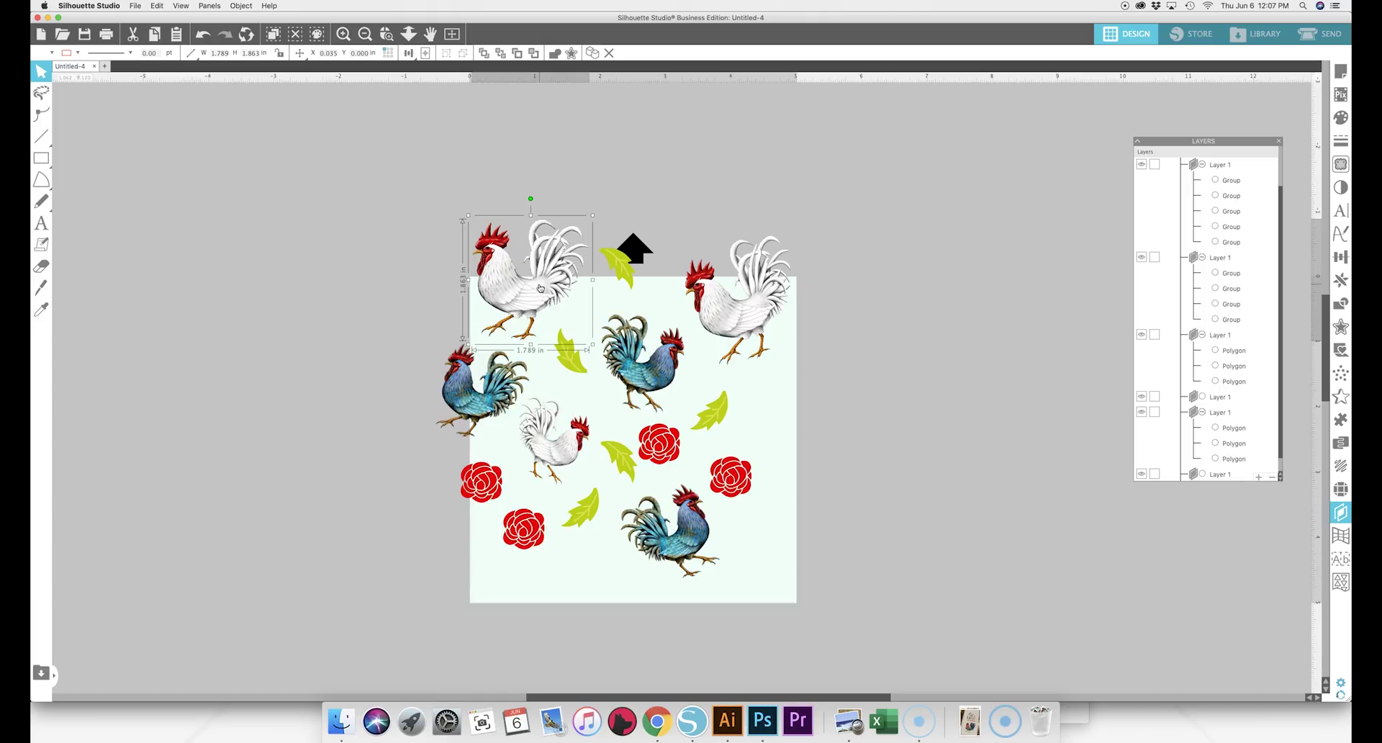
# Step: Move the pasted white rooster down by exactly 5 inches, onto the square's lower edge
pyautogui.click(1341, 258)
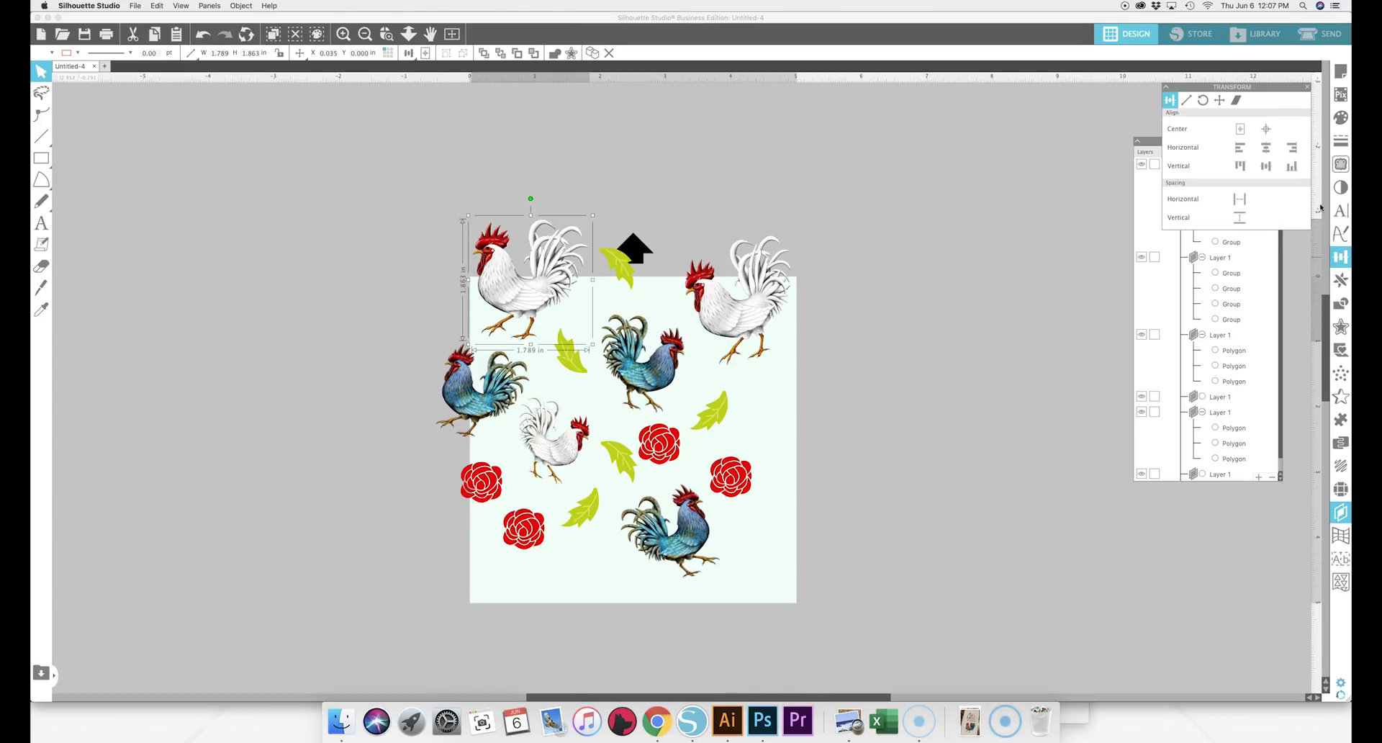
pyautogui.click(1219, 102)
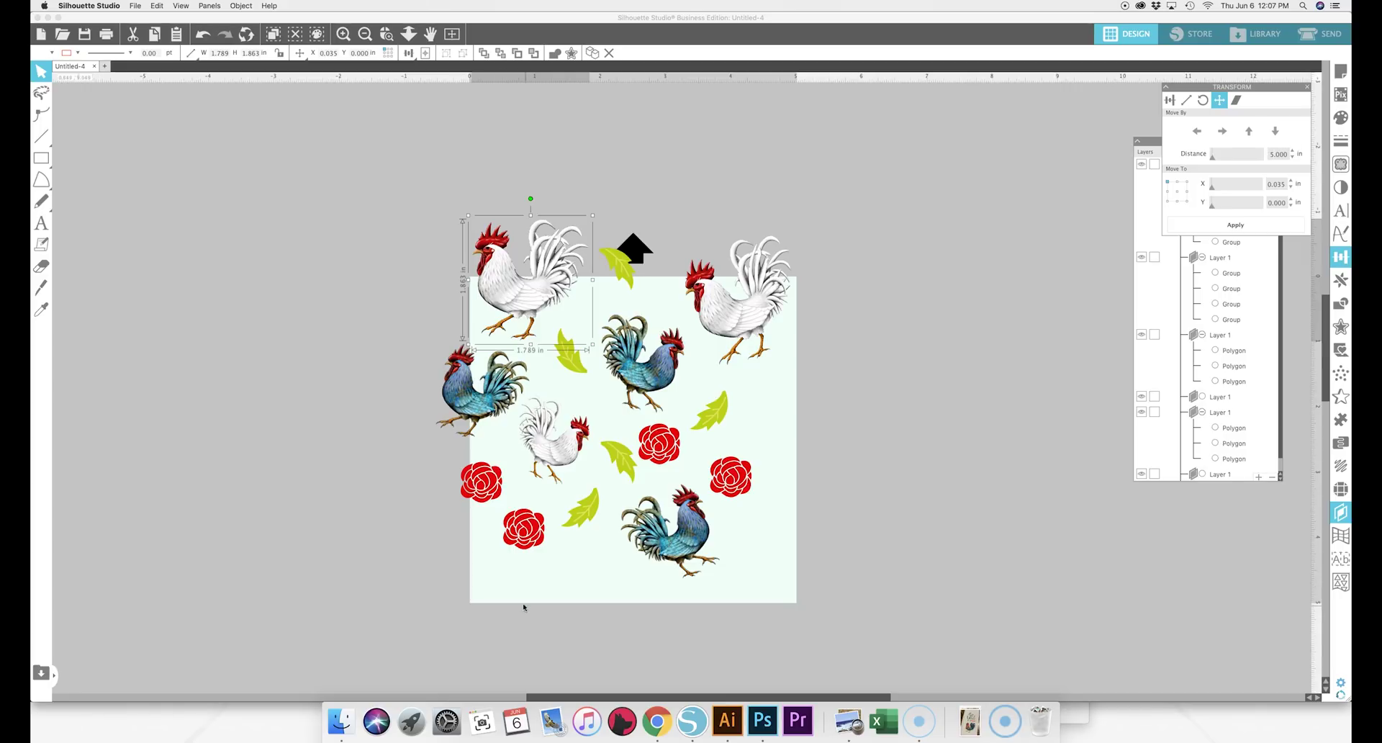
pyautogui.click(1276, 133)
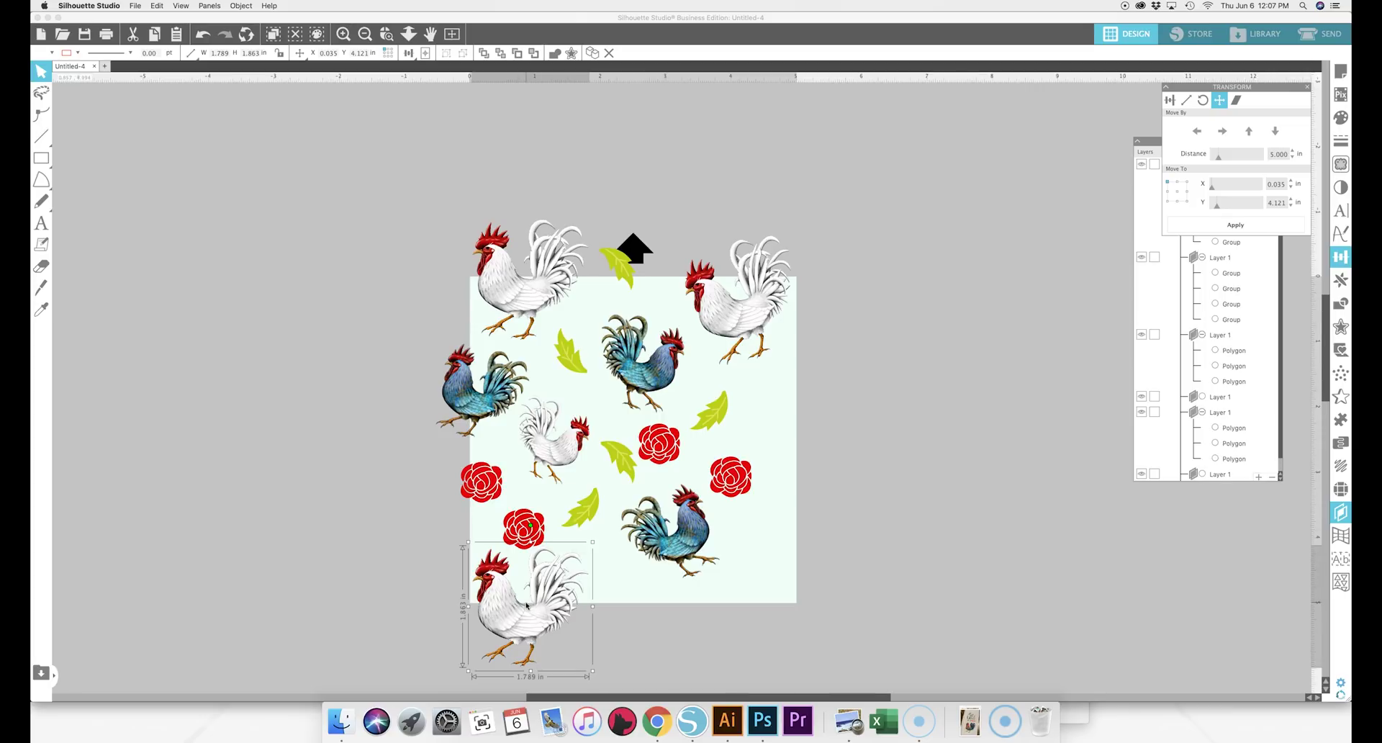
# Step: Duplicate the blue rooster on the square's left edge in place and move the copy 5 inches to the right
pyautogui.click(459, 389)
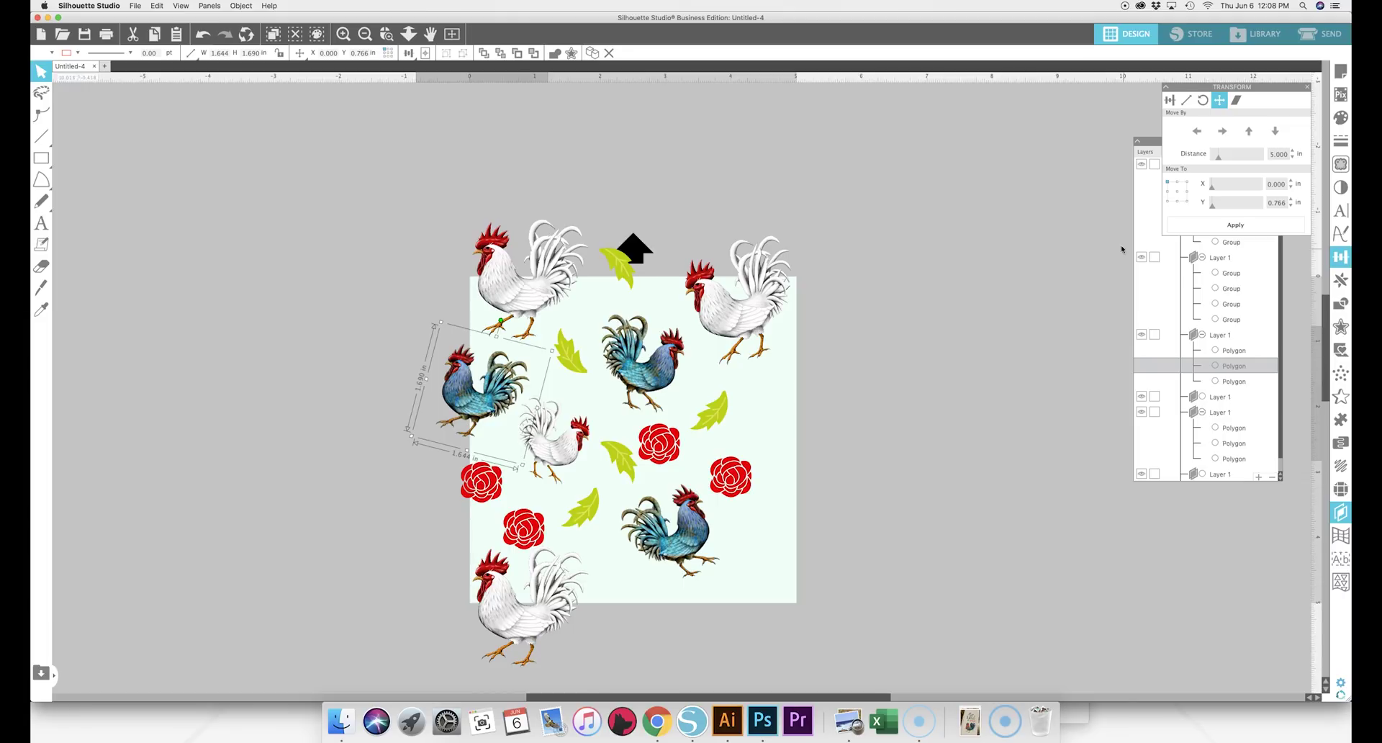
pyautogui.moveTo(1147, 142); pyautogui.dragTo(1175, 266)
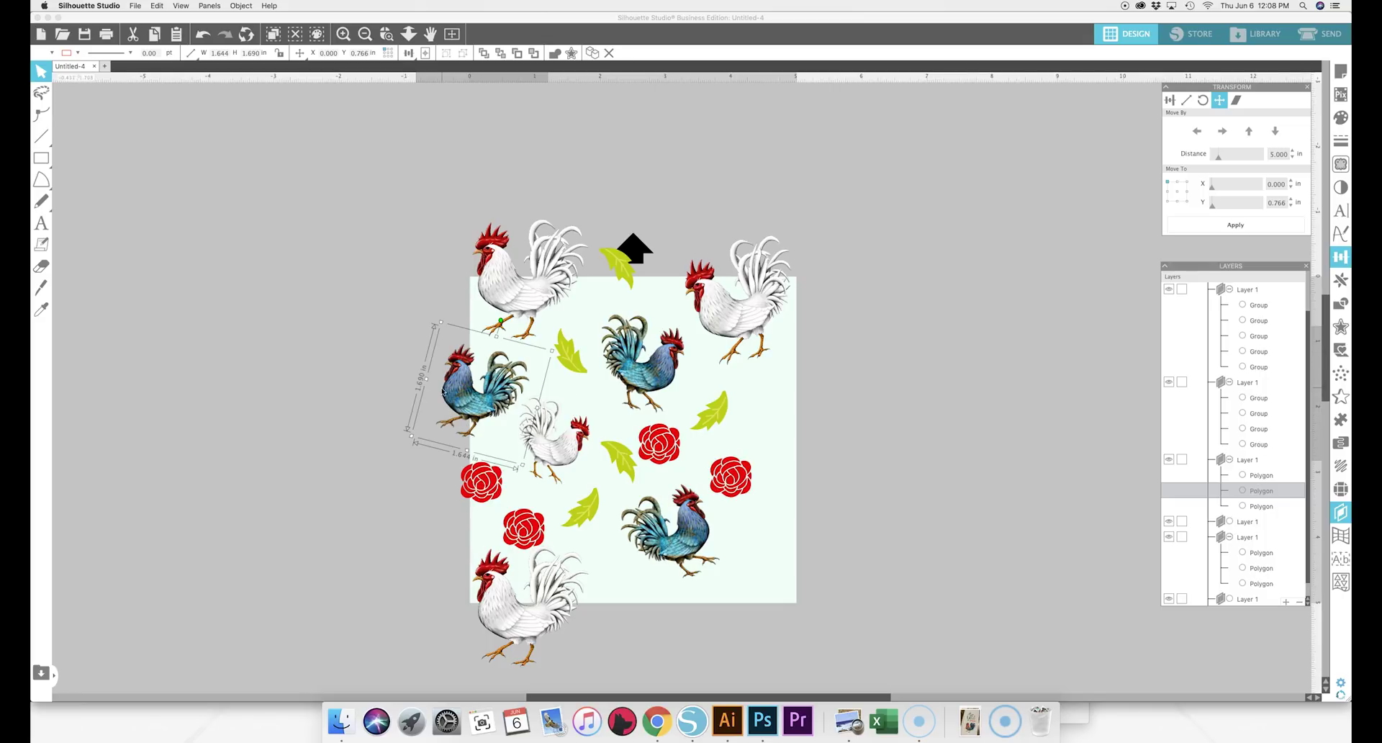
pyautogui.click(445, 392)
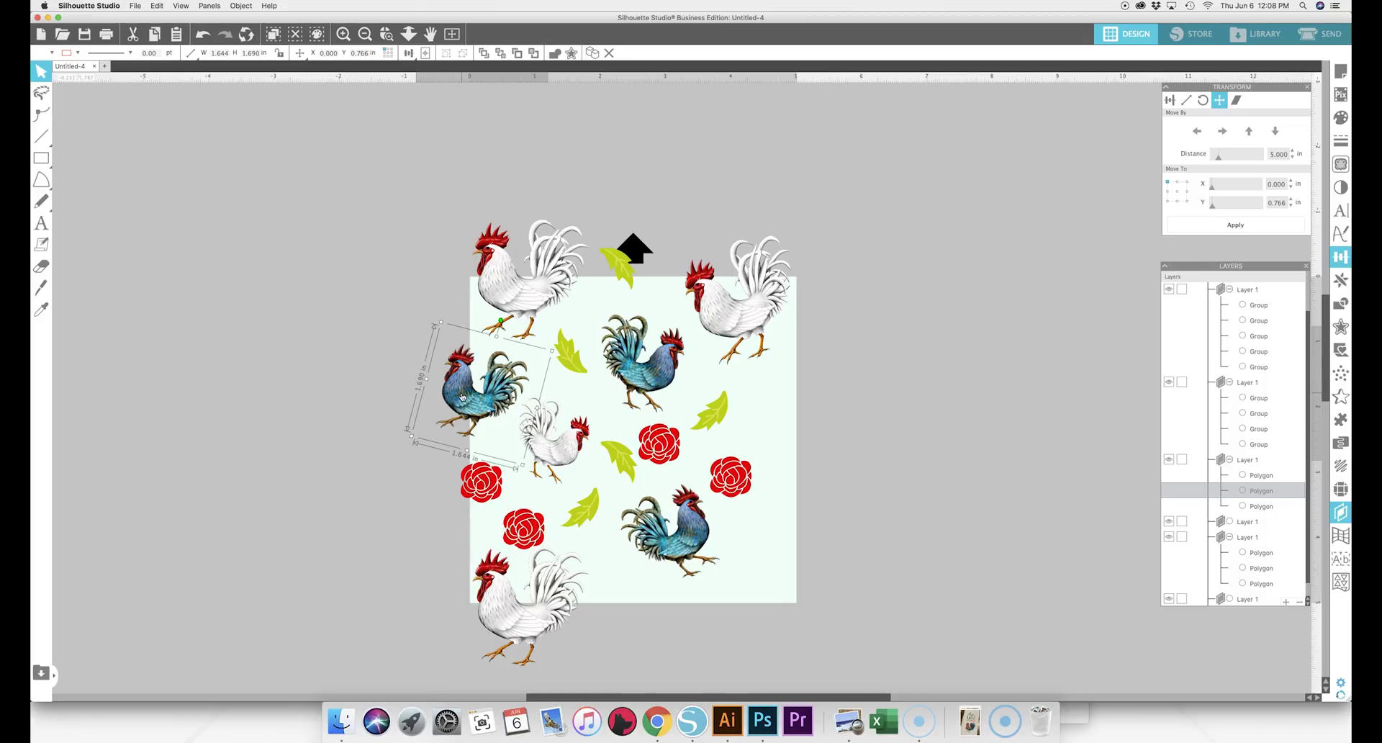
pyautogui.rightClick(1261, 493)
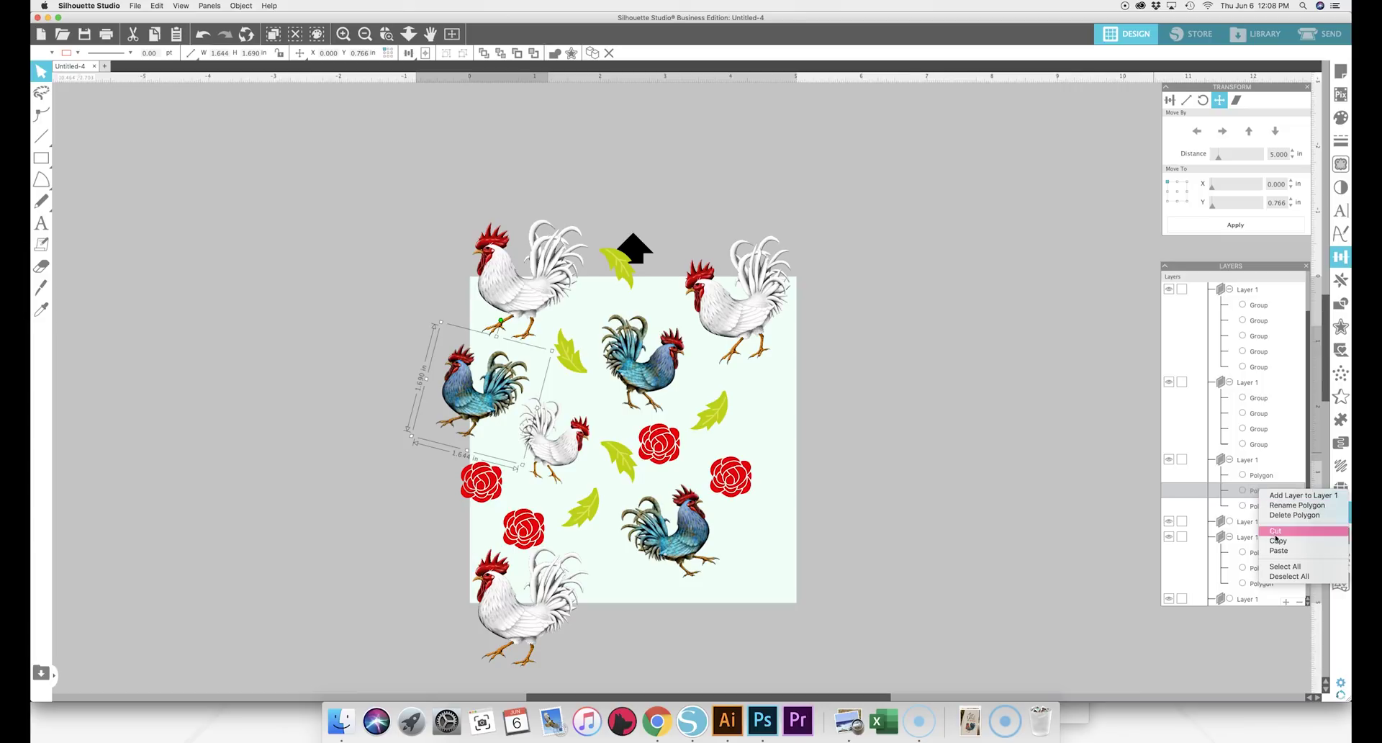
pyautogui.click(1266, 496)
pyautogui.rightClick(1281, 505)
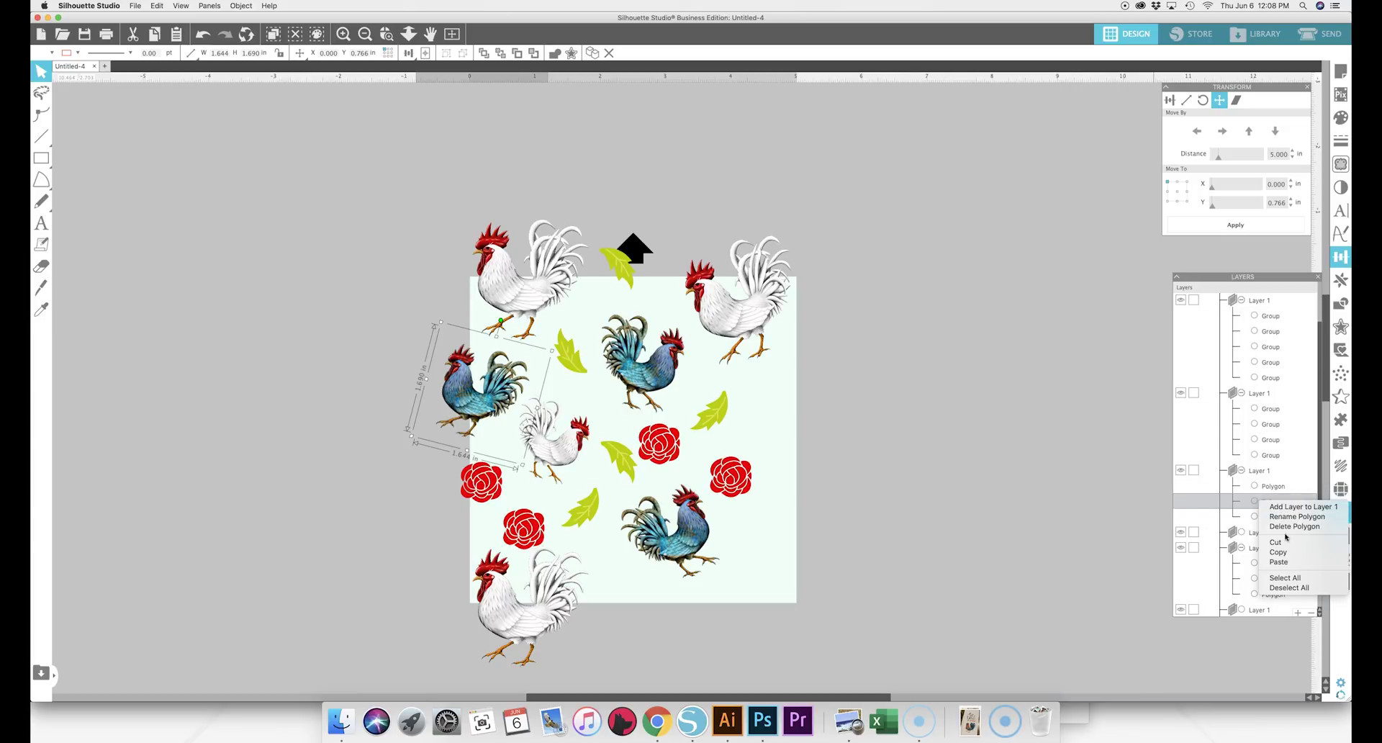
pyautogui.click(1289, 562)
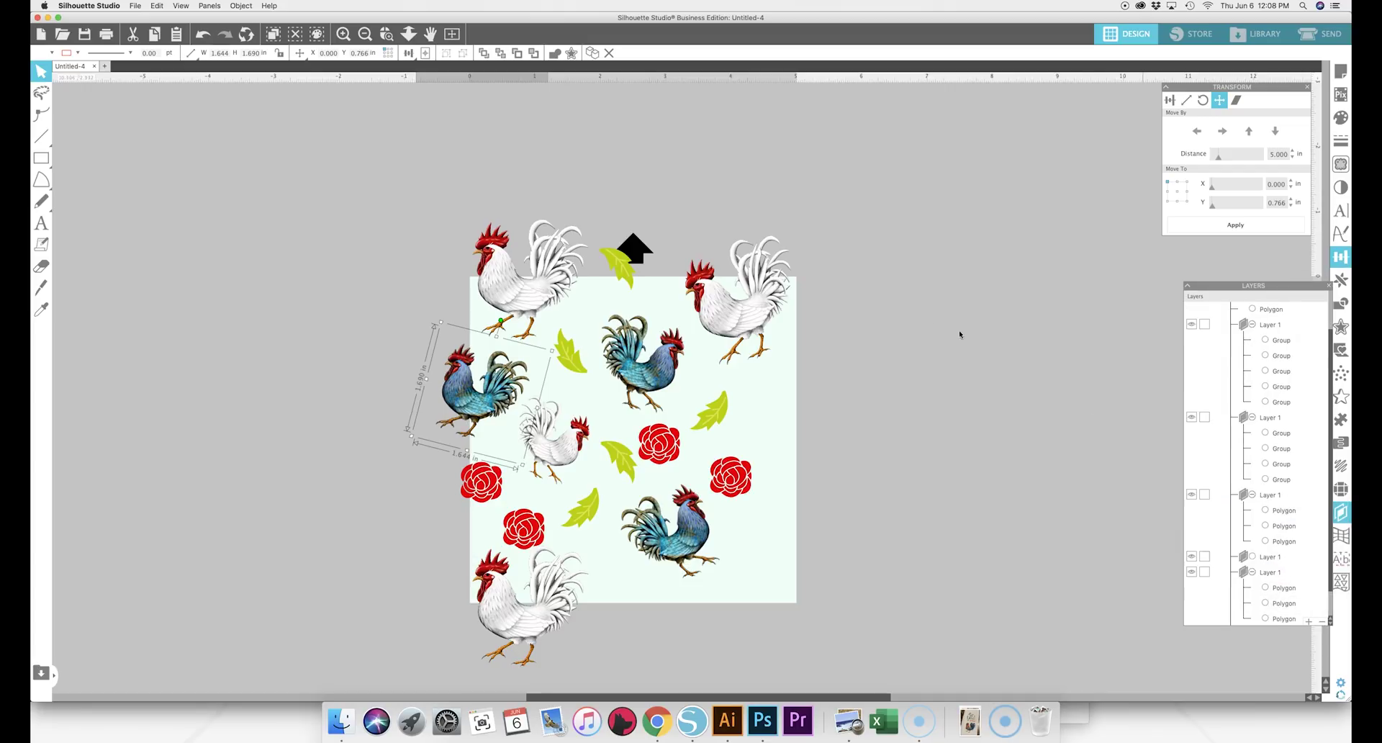
pyautogui.click(328, 231)
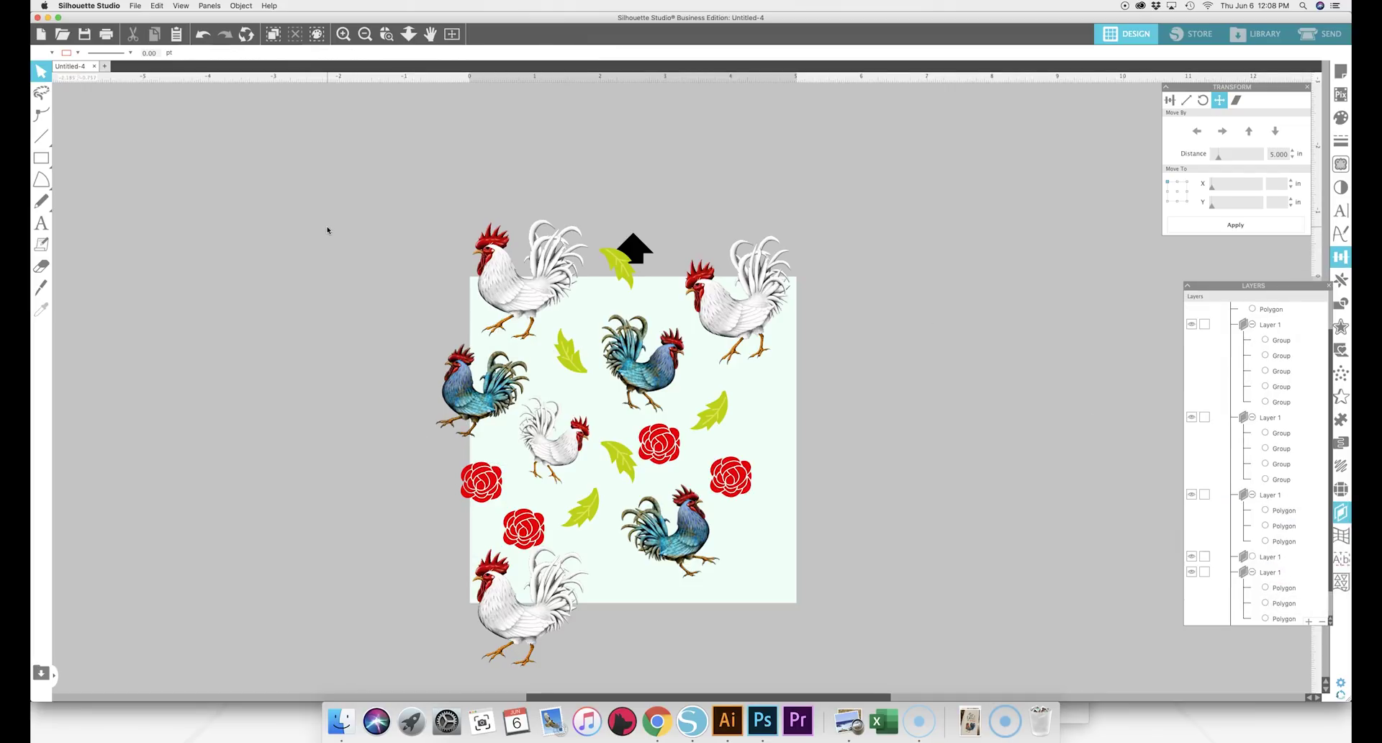
pyautogui.click(478, 407)
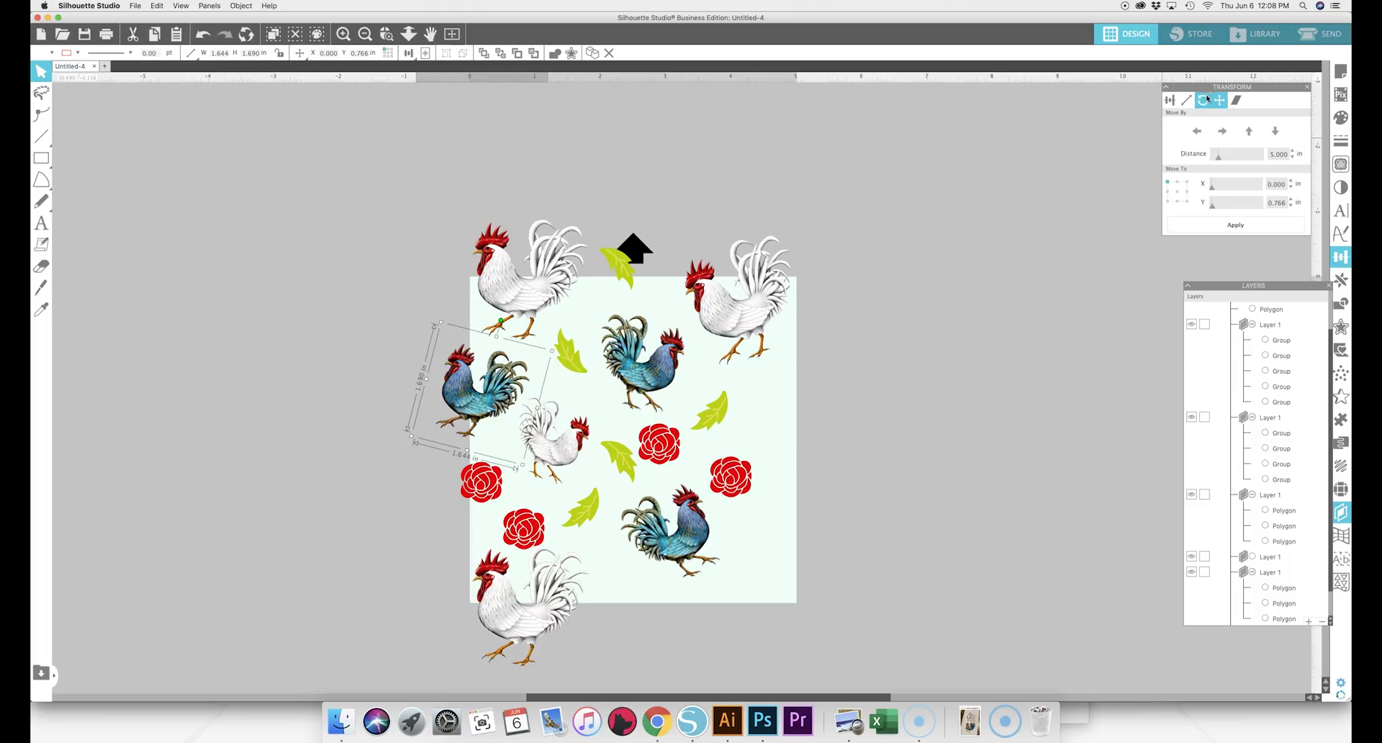
pyautogui.click(1224, 132)
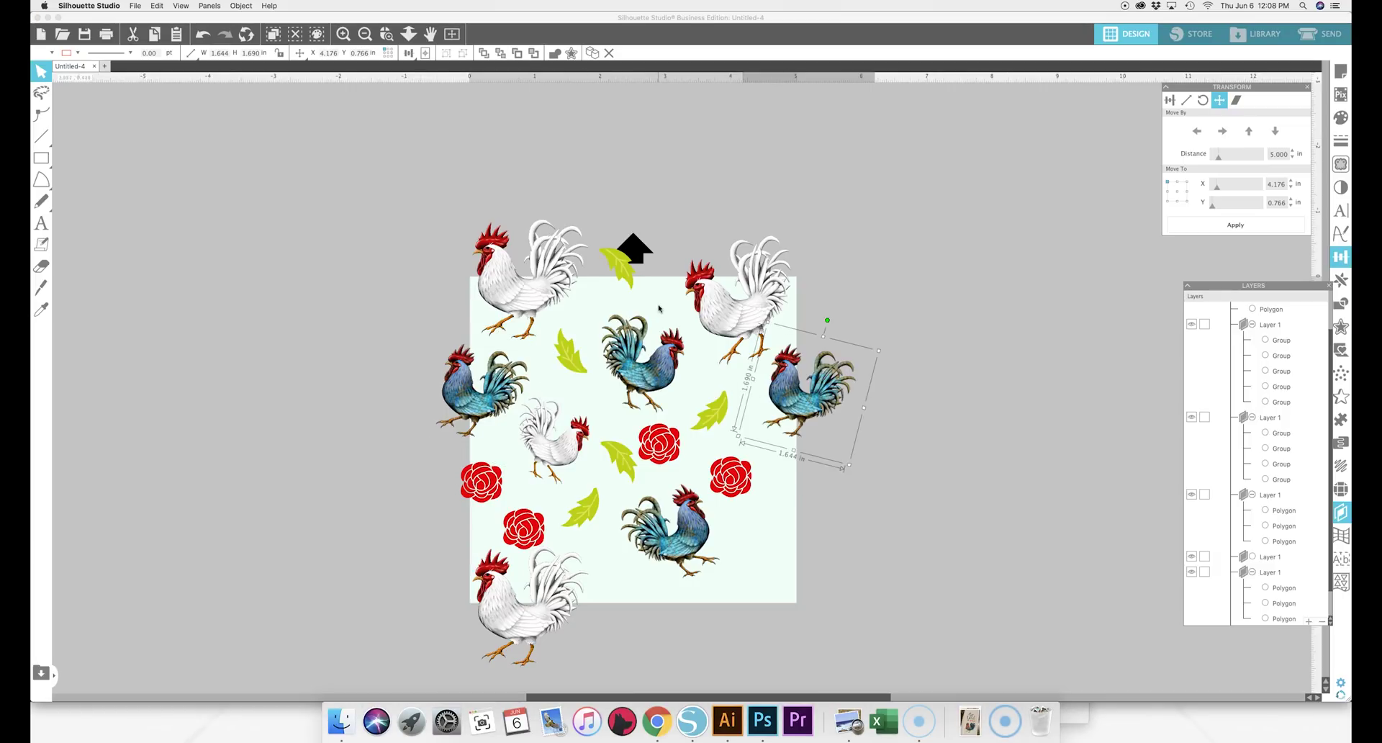
# Step: Duplicate the leaf on the square's top edge in place and move the copy down 5 inches
pyautogui.click(618, 271)
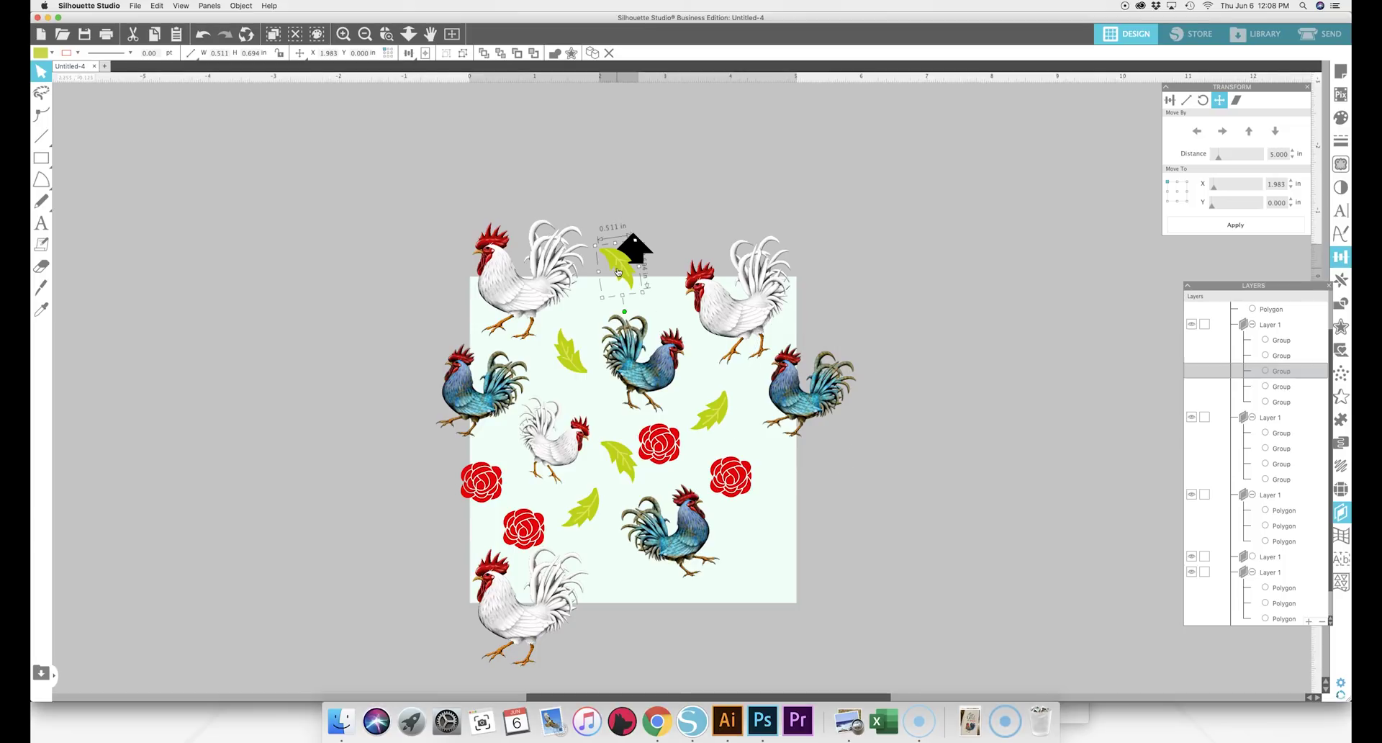
pyautogui.rightClick(1289, 375)
pyautogui.moveTo(1294, 302); pyautogui.dragTo(1288, 350)
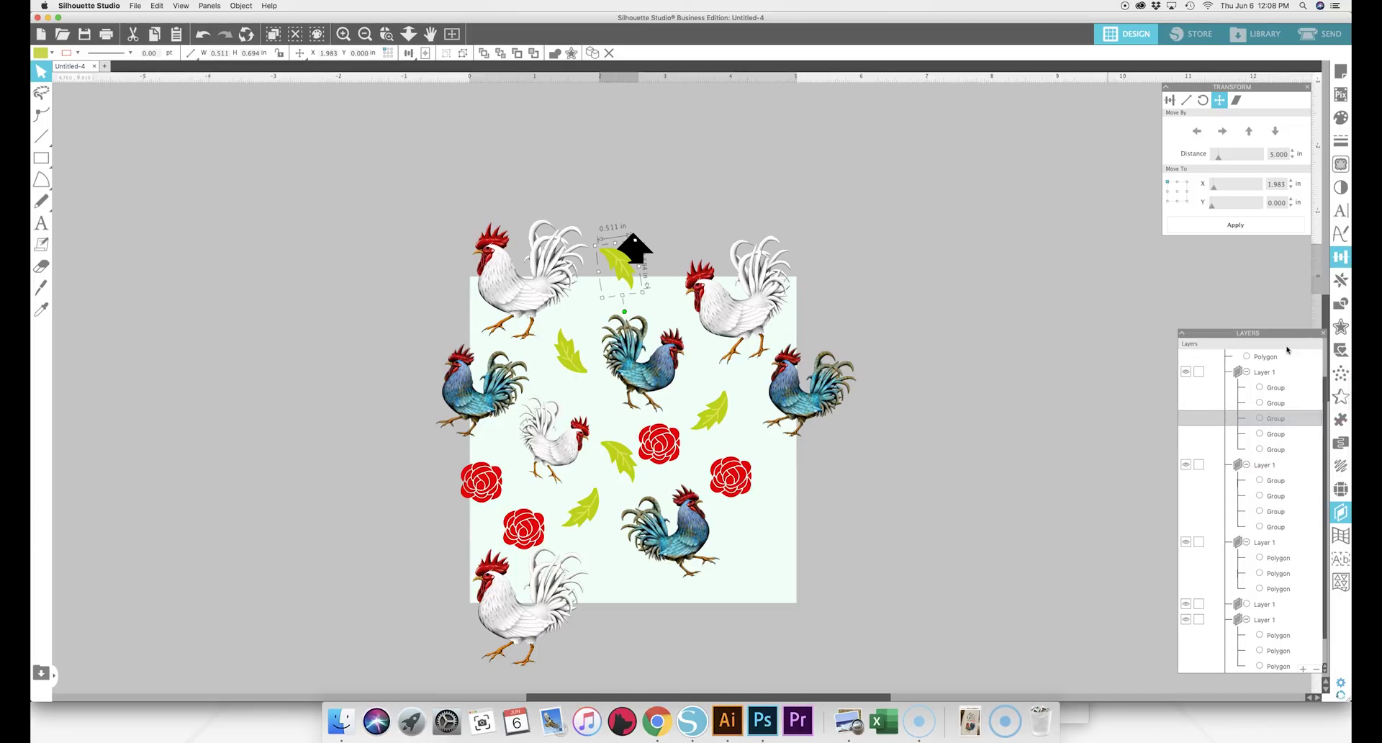
pyautogui.rightClick(1268, 417)
pyautogui.click(1280, 477)
pyautogui.moveTo(1254, 332); pyautogui.dragTo(1227, 247)
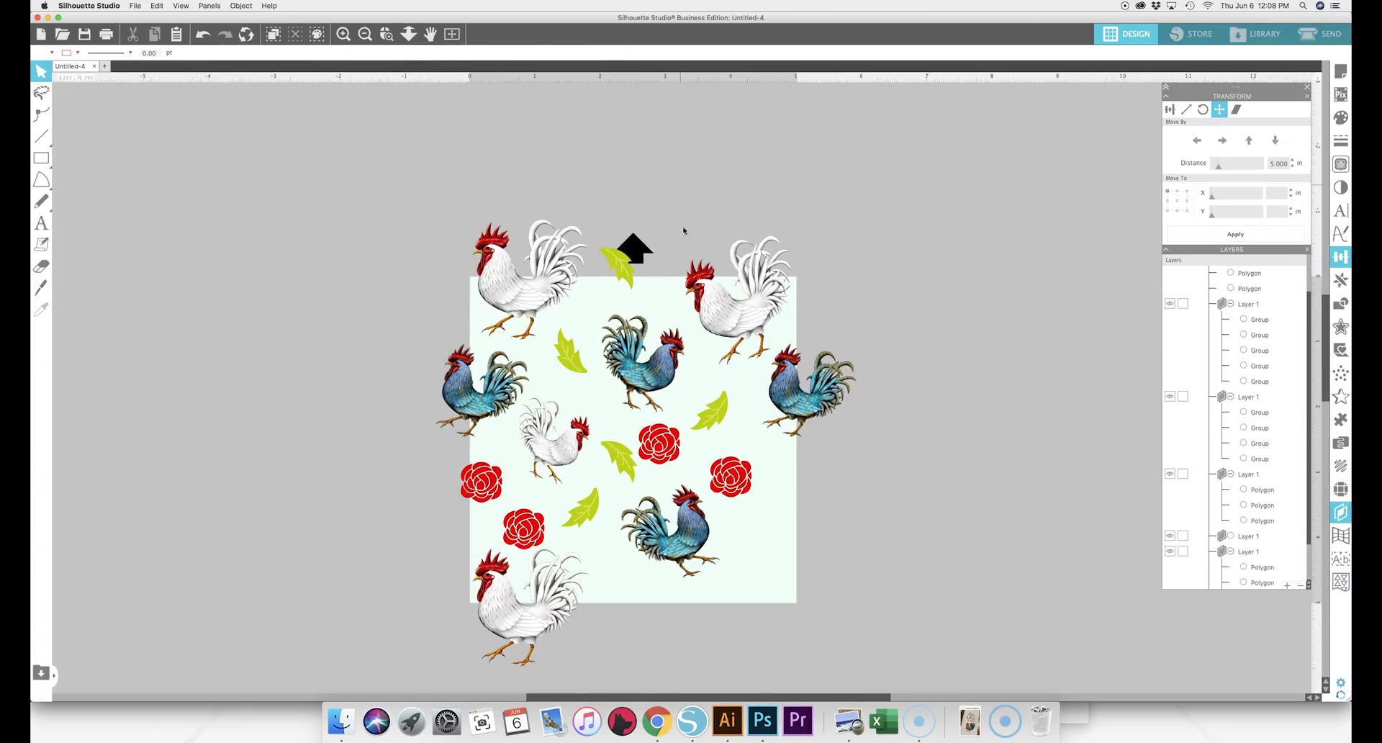
pyautogui.click(622, 267)
pyautogui.click(1274, 140)
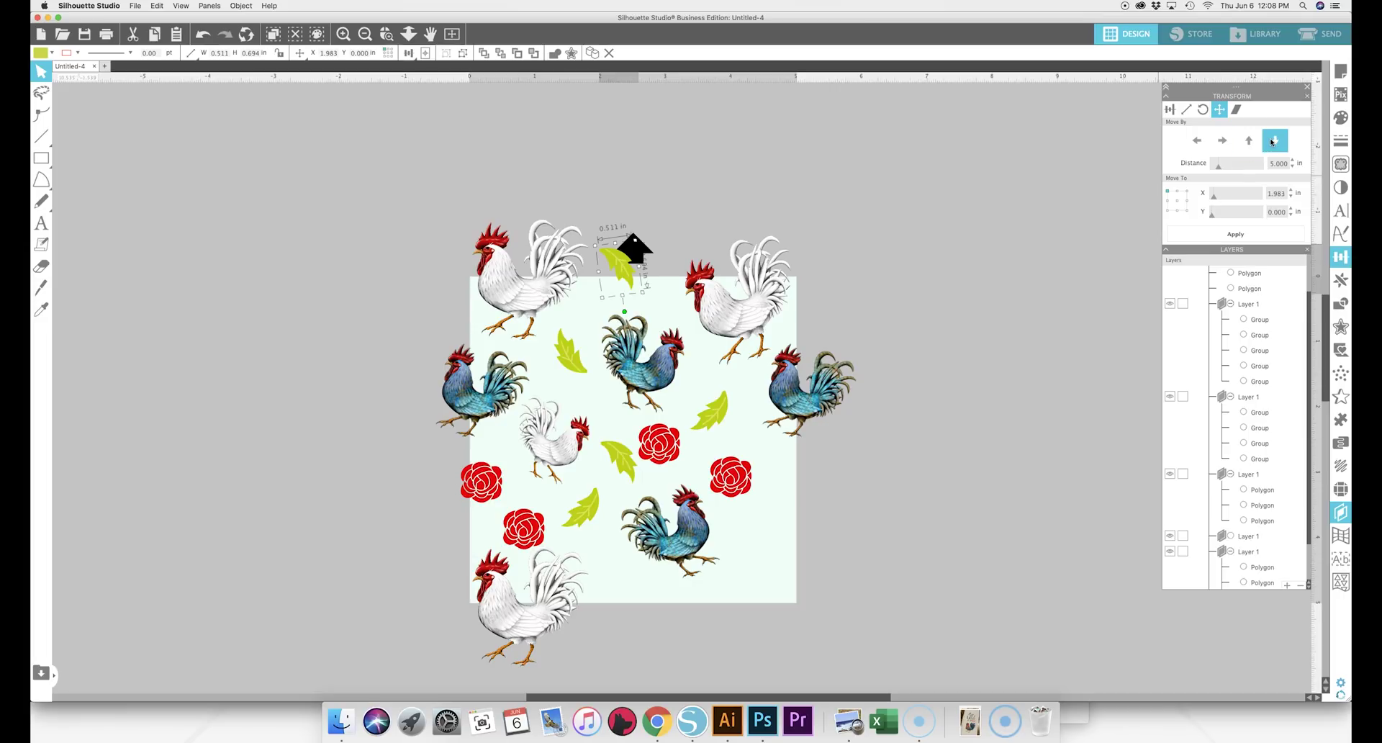
# Step: Duplicate the white rooster on the upper right edge in place and move the copy down 5 inches
pyautogui.click(802, 322)
pyautogui.click(774, 315)
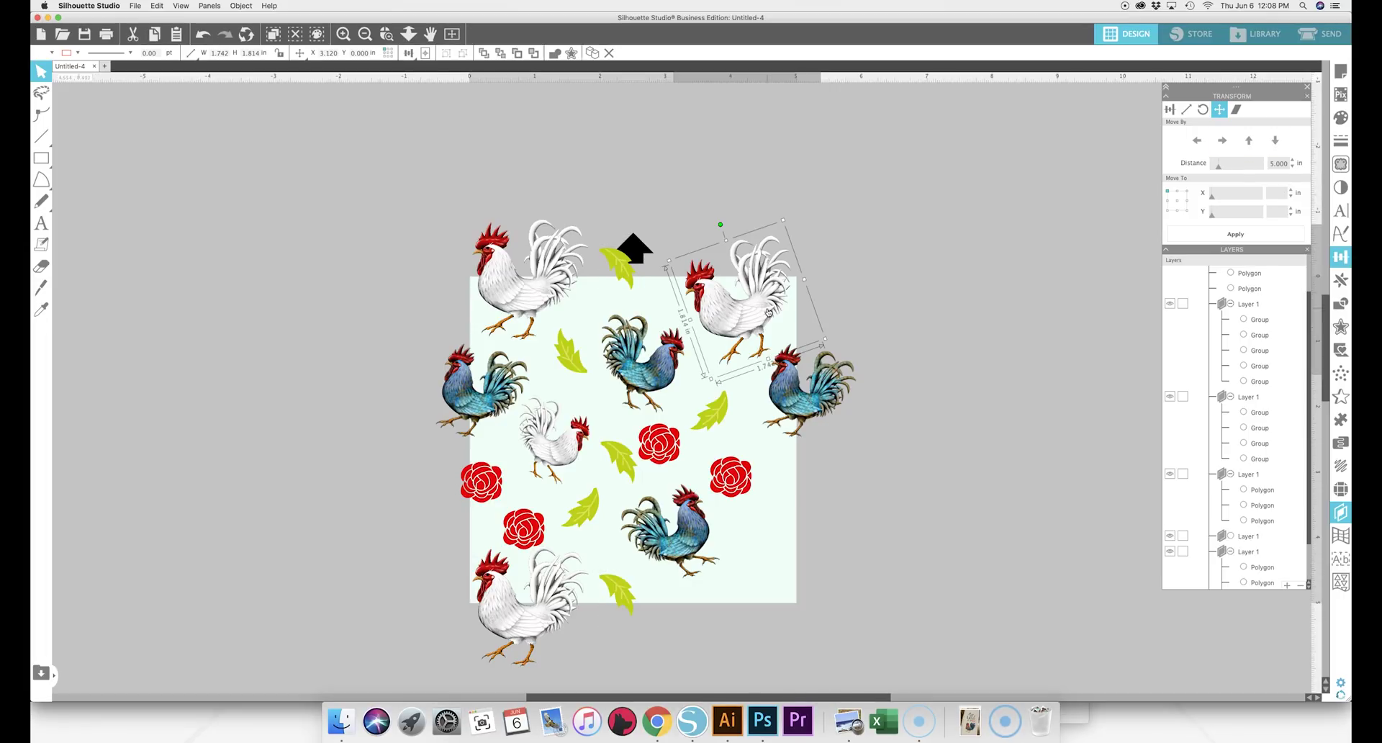
pyautogui.click(1274, 141)
# Step: Duplicate the rose on the square's left edge in place and move the copy 5 inches to the right
pyautogui.click(489, 480)
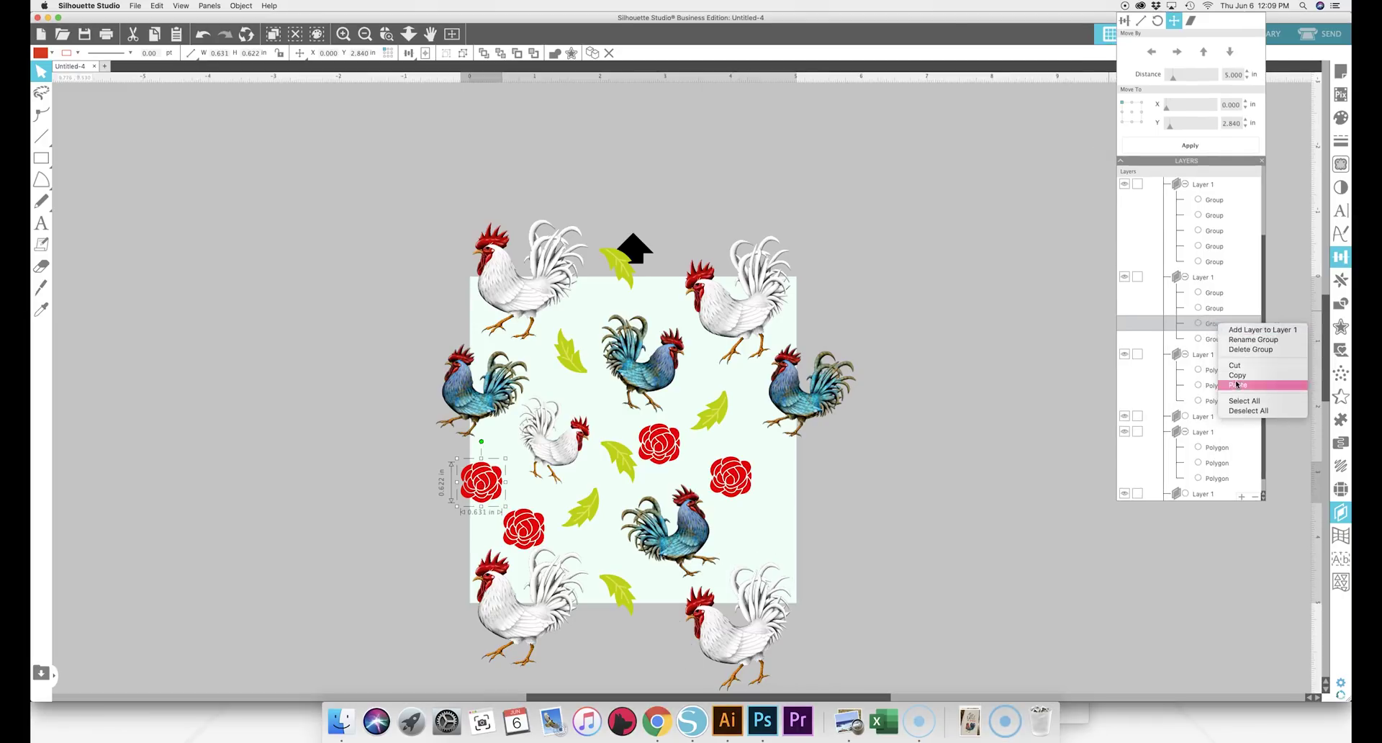
pyautogui.click(1031, 116)
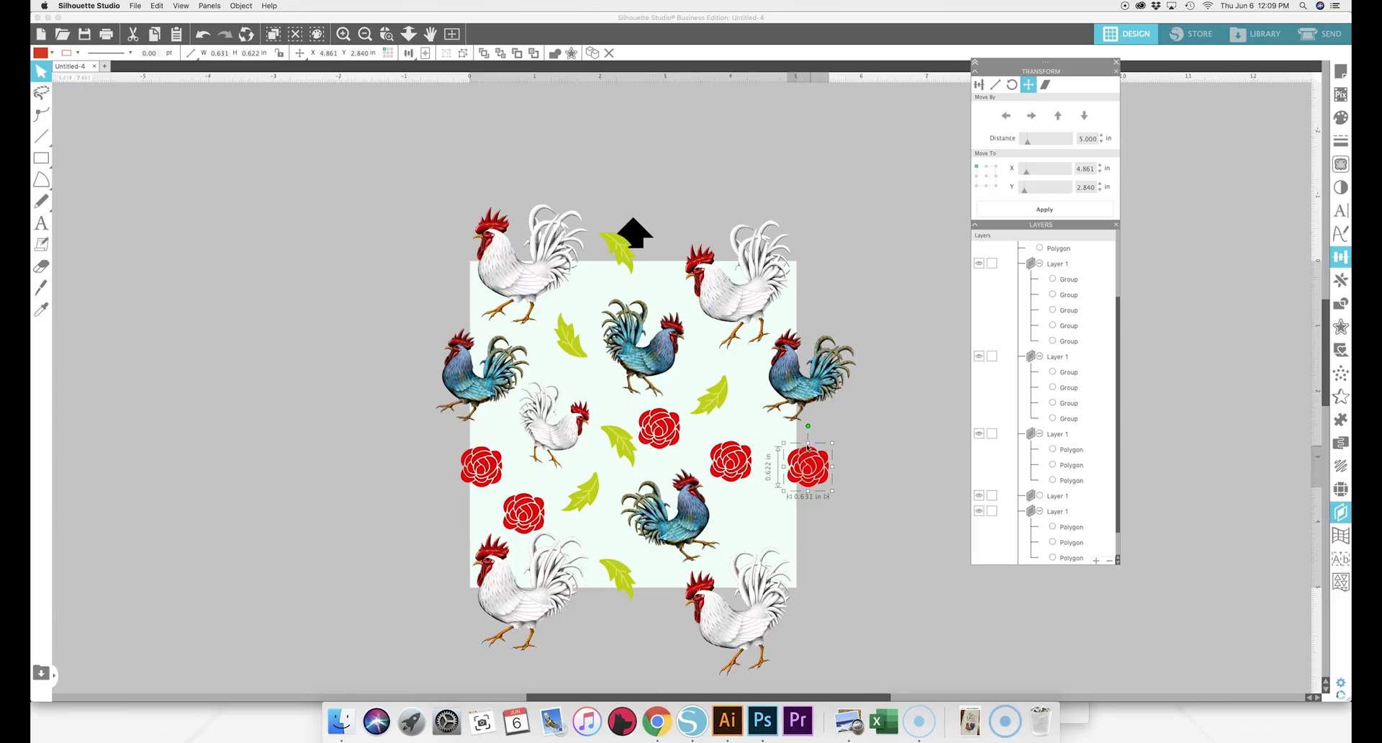
pyautogui.click(880, 534)
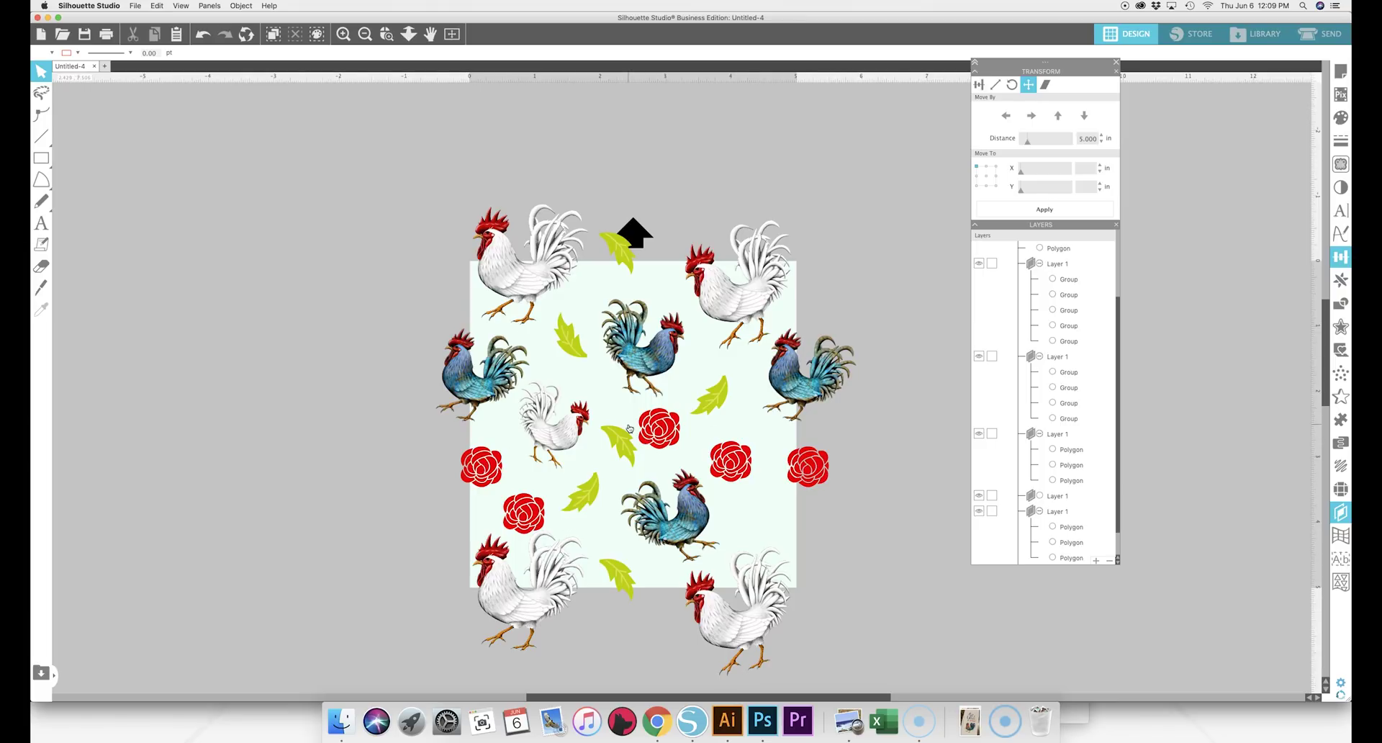
# Step: Move the lower blue rooster up toward the square's right edge and relocate the rose from that spot to beneath it
pyautogui.moveTo(722, 459); pyautogui.dragTo(257, 477)
pyautogui.moveTo(687, 521); pyautogui.dragTo(737, 487)
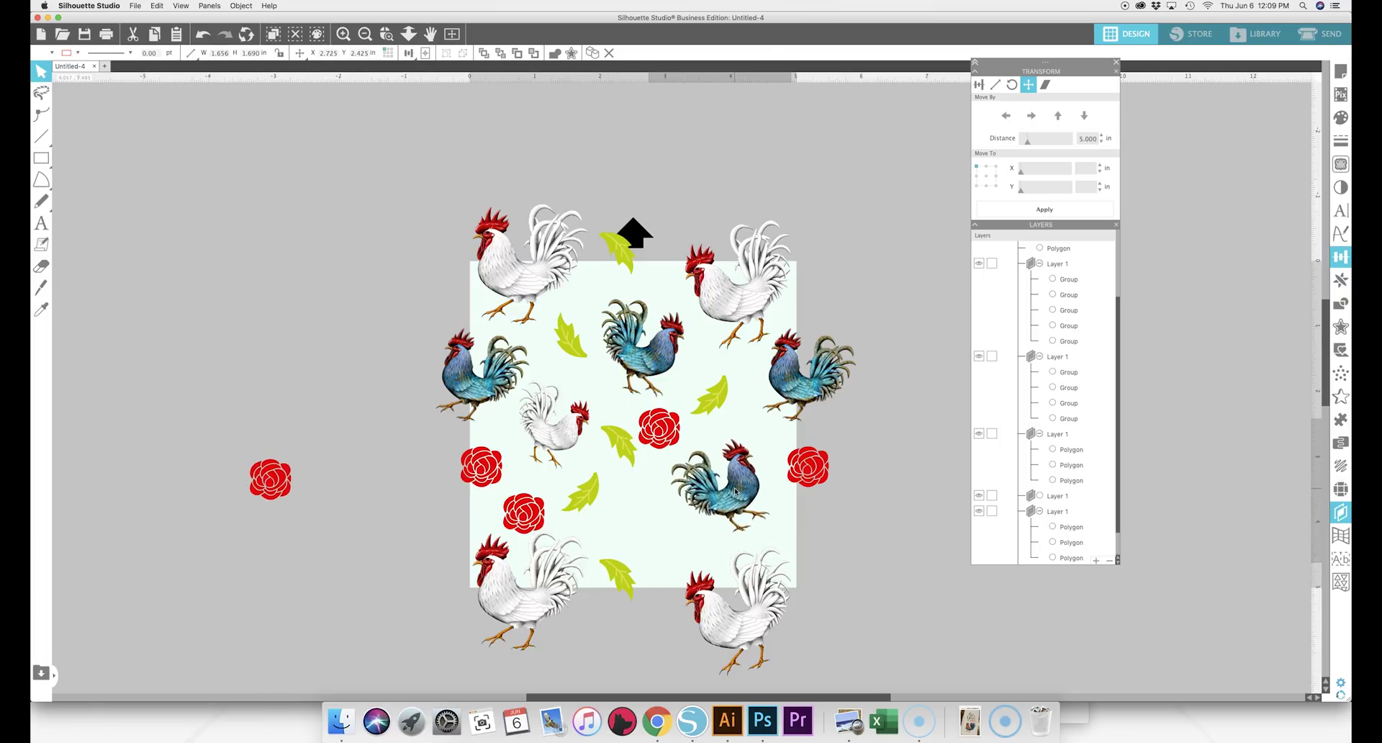
pyautogui.click(519, 479)
pyautogui.moveTo(274, 475); pyautogui.dragTo(649, 527)
pyautogui.moveTo(727, 492); pyautogui.dragTo(735, 496)
# Step: Reposition the inner leaves, roses and upper blue rooster to even out the gaps between the motifs
pyautogui.moveTo(722, 403); pyautogui.dragTo(738, 396)
pyautogui.moveTo(668, 425); pyautogui.dragTo(686, 428)
pyautogui.moveTo(656, 371); pyautogui.dragTo(652, 360)
pyautogui.moveTo(611, 441); pyautogui.dragTo(615, 435)
pyautogui.moveTo(654, 524); pyautogui.dragTo(669, 529)
pyautogui.moveTo(592, 498)
pyautogui.mouseDown()
pyautogui.moveTo(627, 488)
pyautogui.moveTo(522, 501)
pyautogui.moveTo(616, 498)
pyautogui.moveTo(584, 502)
pyautogui.mouseUp()
pyautogui.moveTo(628, 442); pyautogui.dragTo(629, 449)
pyautogui.click(670, 463)
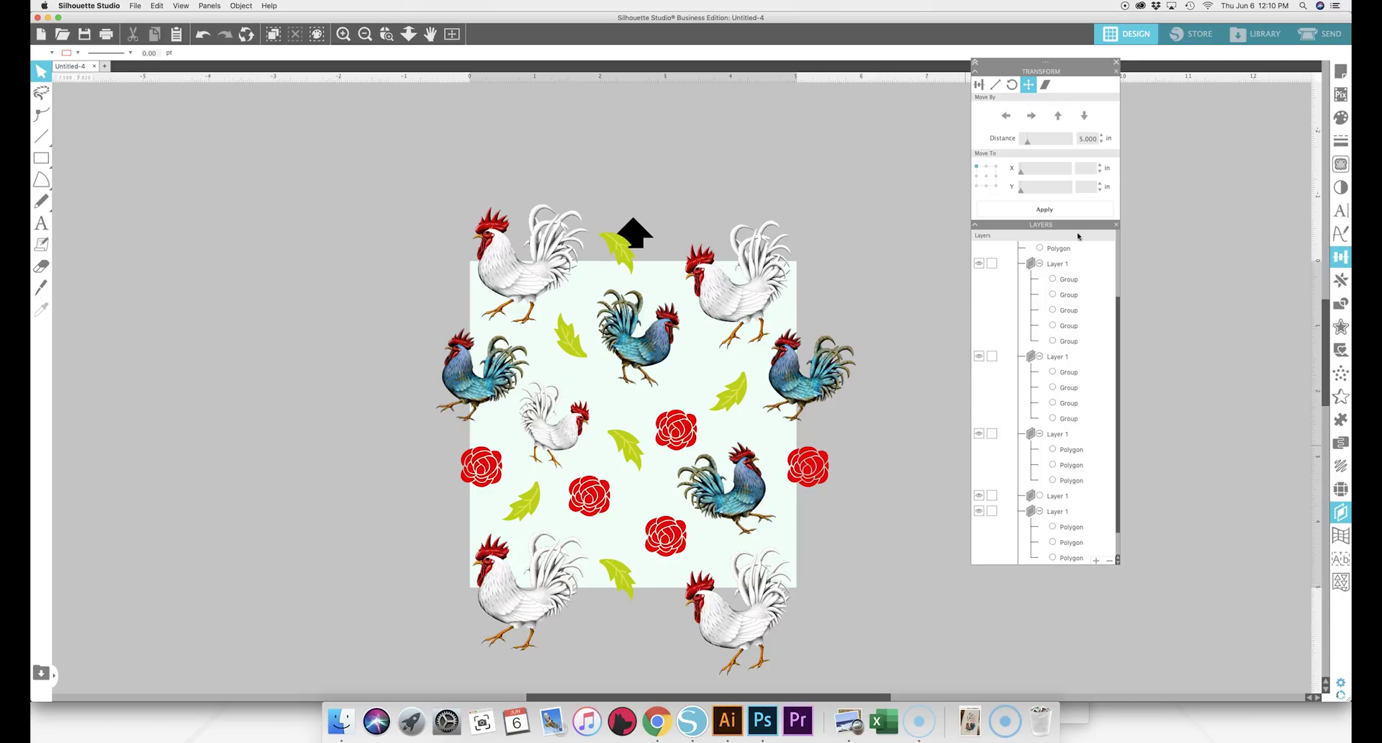
# Step: Close the layers list and move the transform settings away from the artwork
pyautogui.click(1115, 226)
pyautogui.moveTo(1057, 62); pyautogui.dragTo(1250, 86)
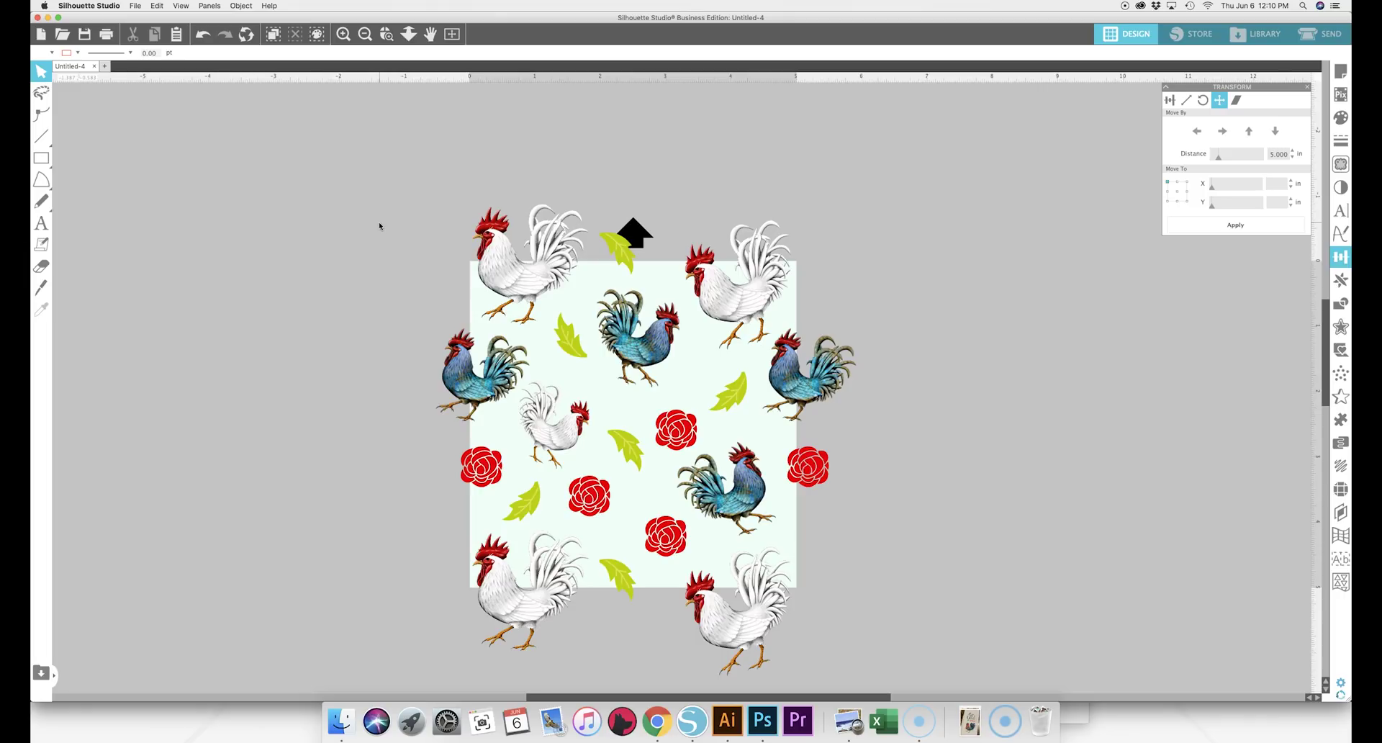
pyautogui.hscroll(1, 230, 110)
# Step: Save the design to the Desktop on the hard drive as a PNG named "Video Pattern"
pyautogui.click(132, 7)
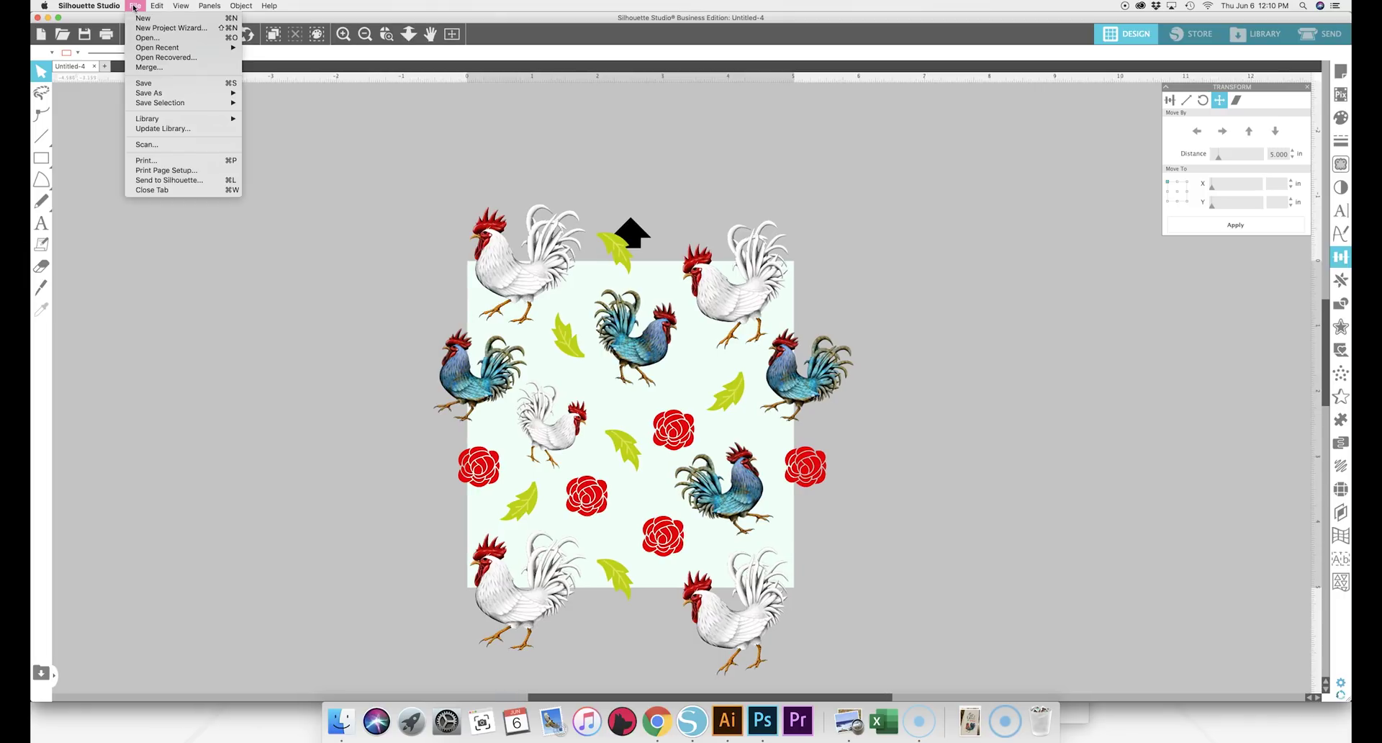
pyautogui.moveTo(164, 94)
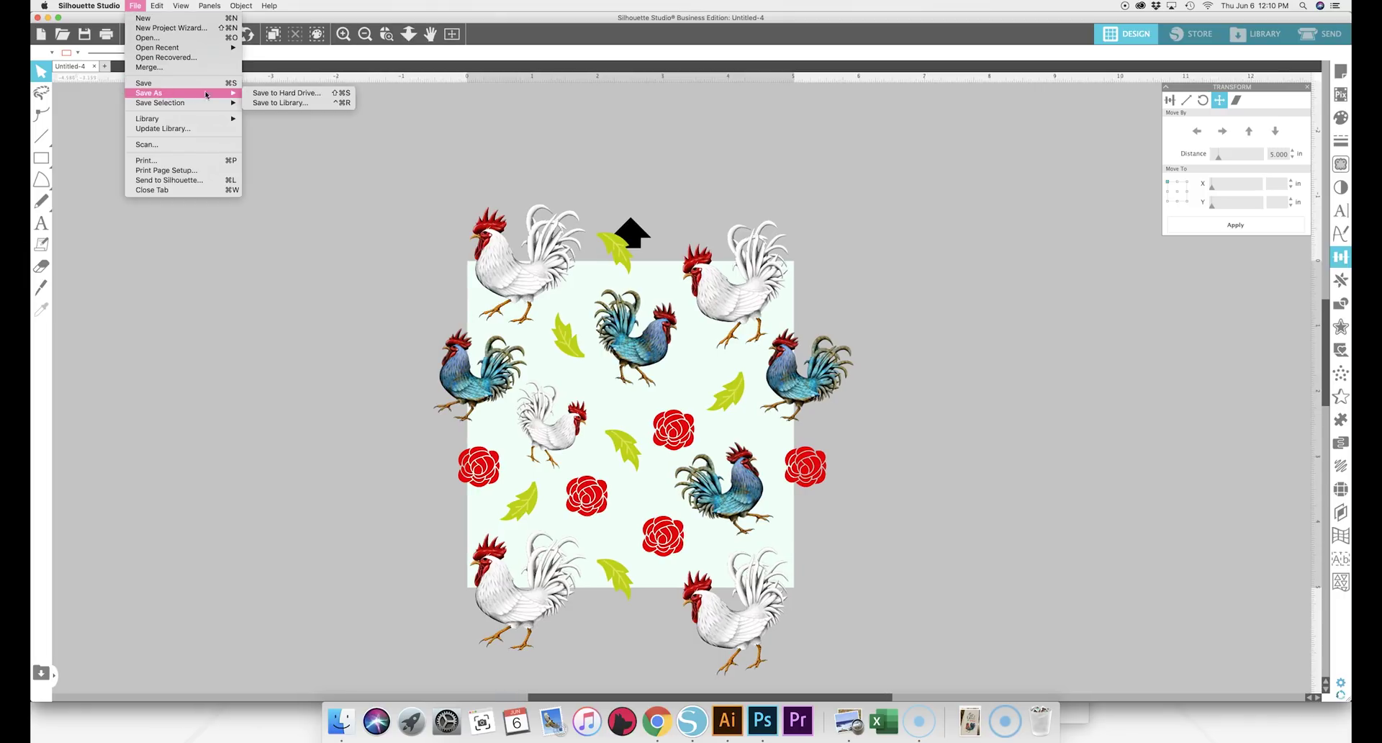
pyautogui.click(291, 94)
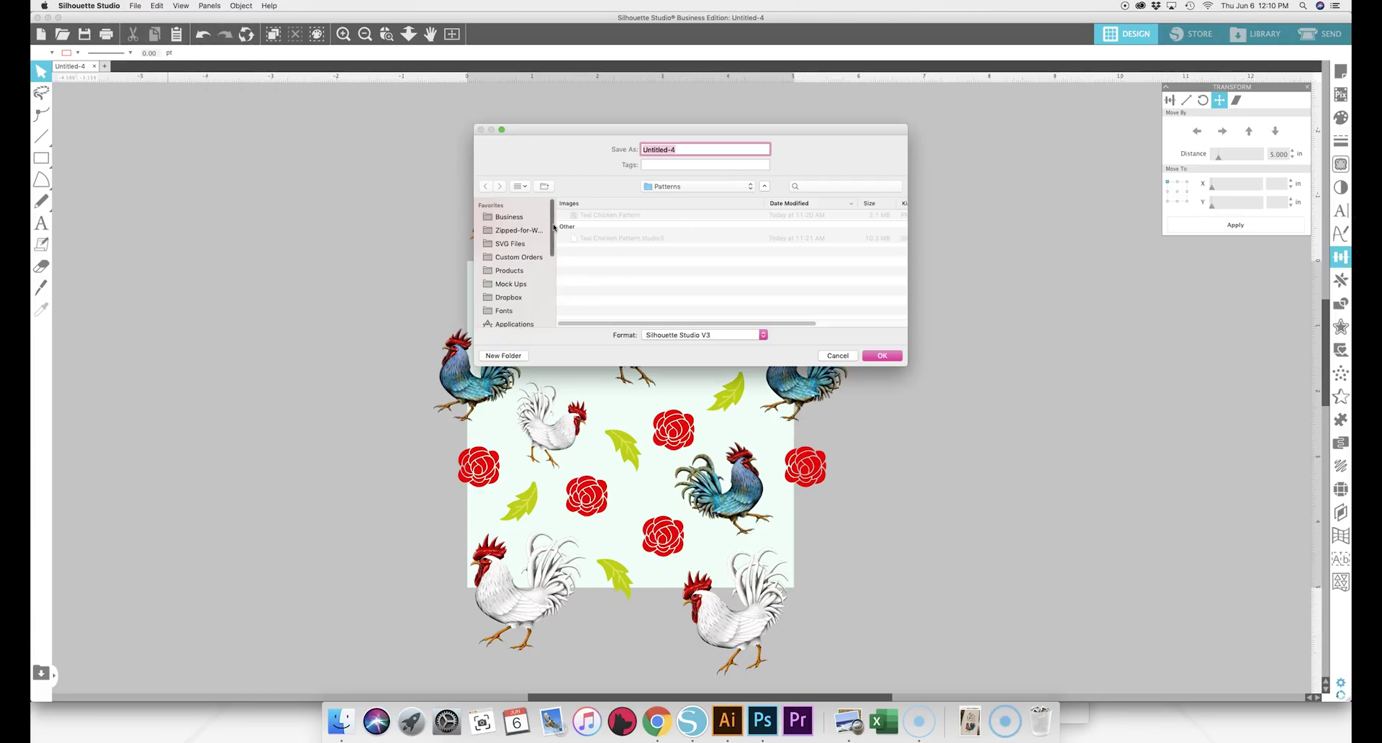
pyautogui.moveTo(554, 229); pyautogui.dragTo(552, 268)
pyautogui.click(517, 260)
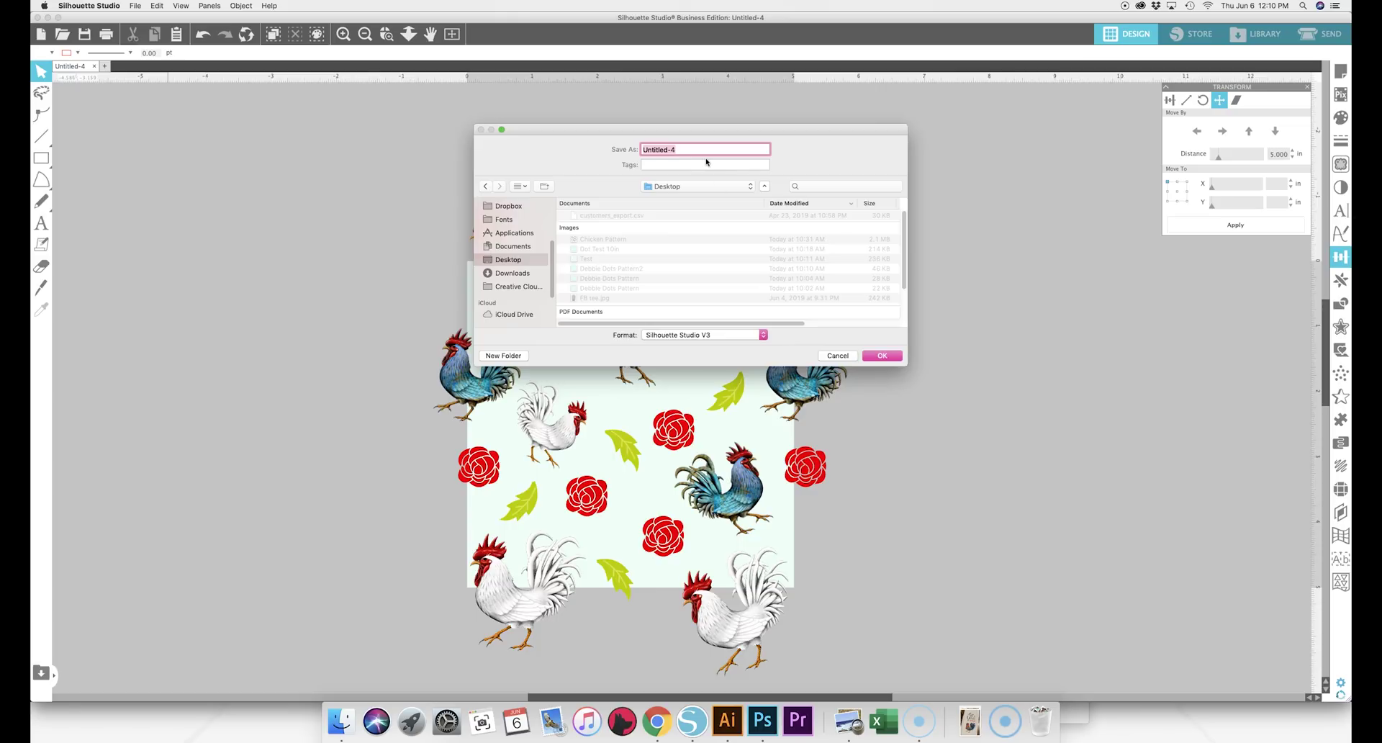
pyautogui.write('Video Pattern')
pyautogui.click(712, 335)
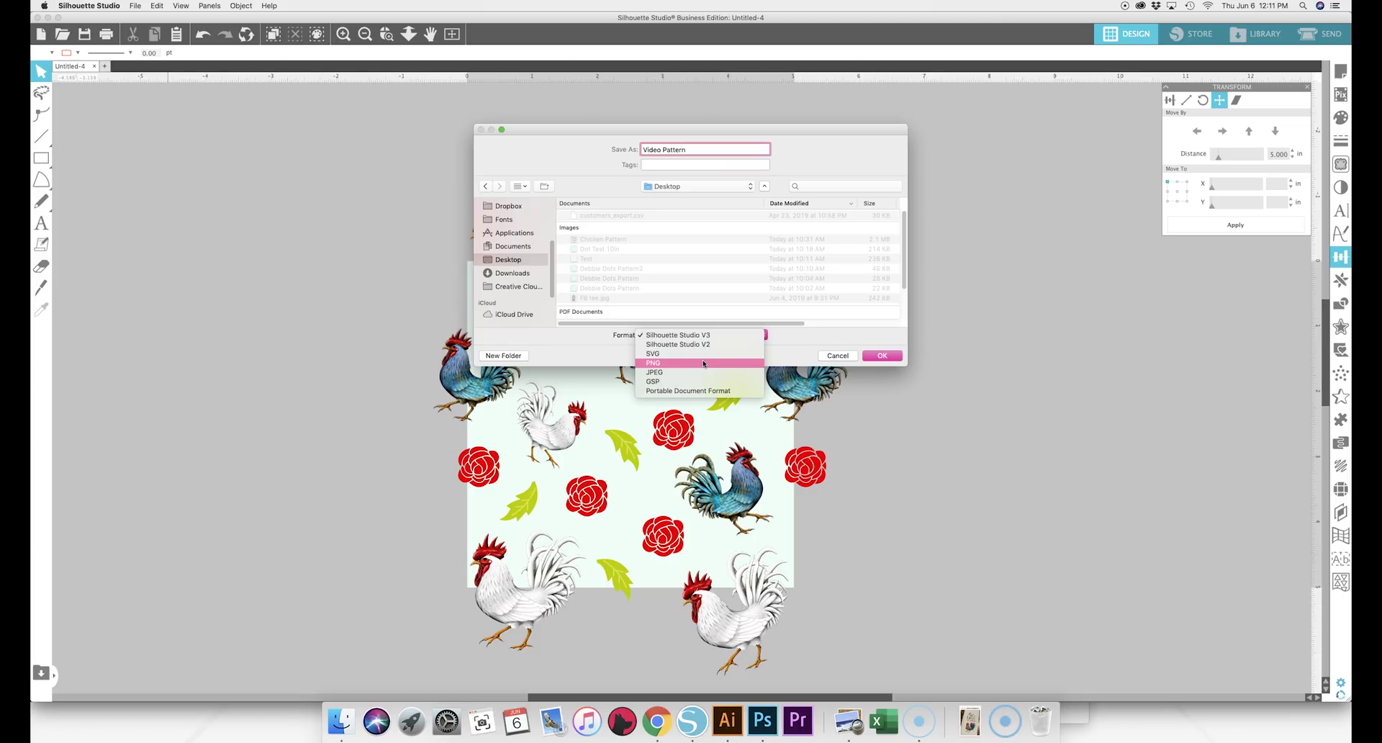
pyautogui.click(666, 364)
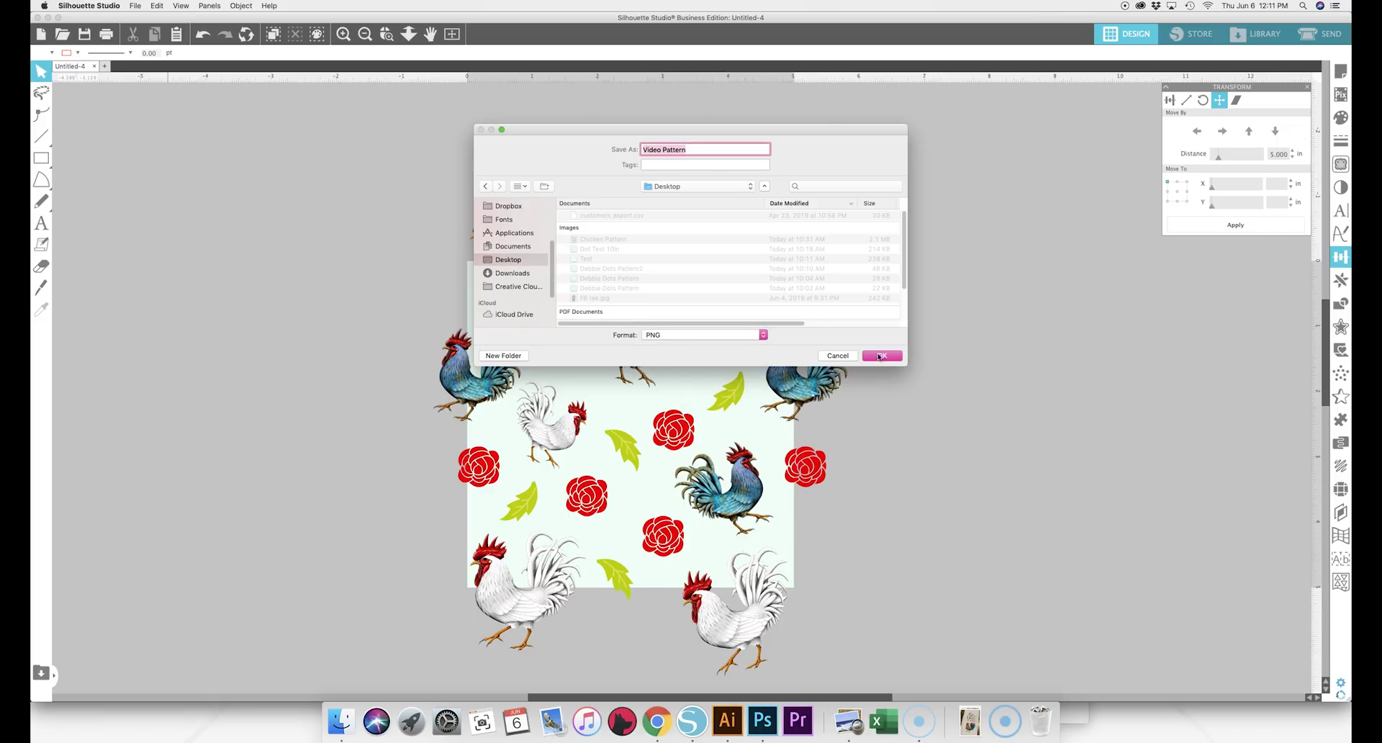
pyautogui.click(879, 355)
# Step: Export the bitmap at 300 dots per inch with a transparent background
pyautogui.moveTo(718, 241); pyautogui.dragTo(706, 242)
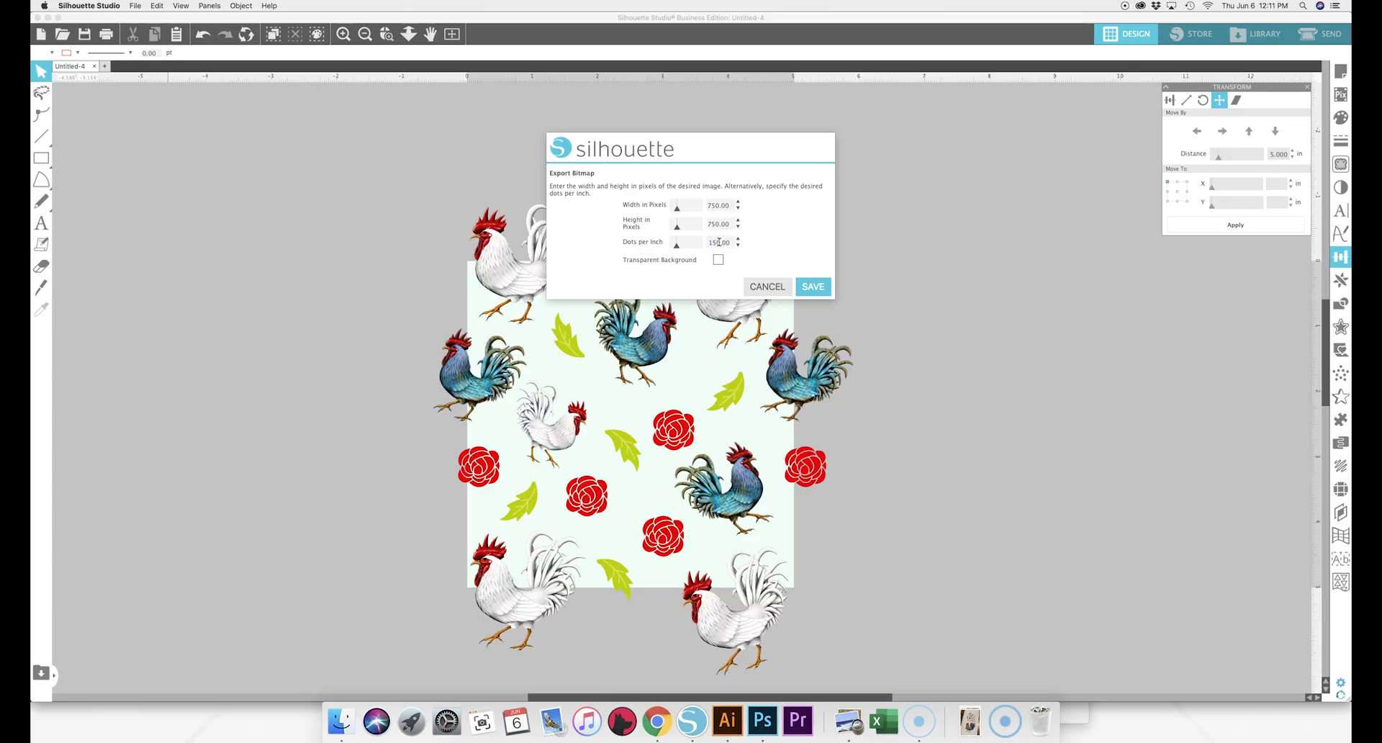
pyautogui.write('300')
pyautogui.click(719, 259)
pyautogui.click(718, 261)
pyautogui.click(718, 258)
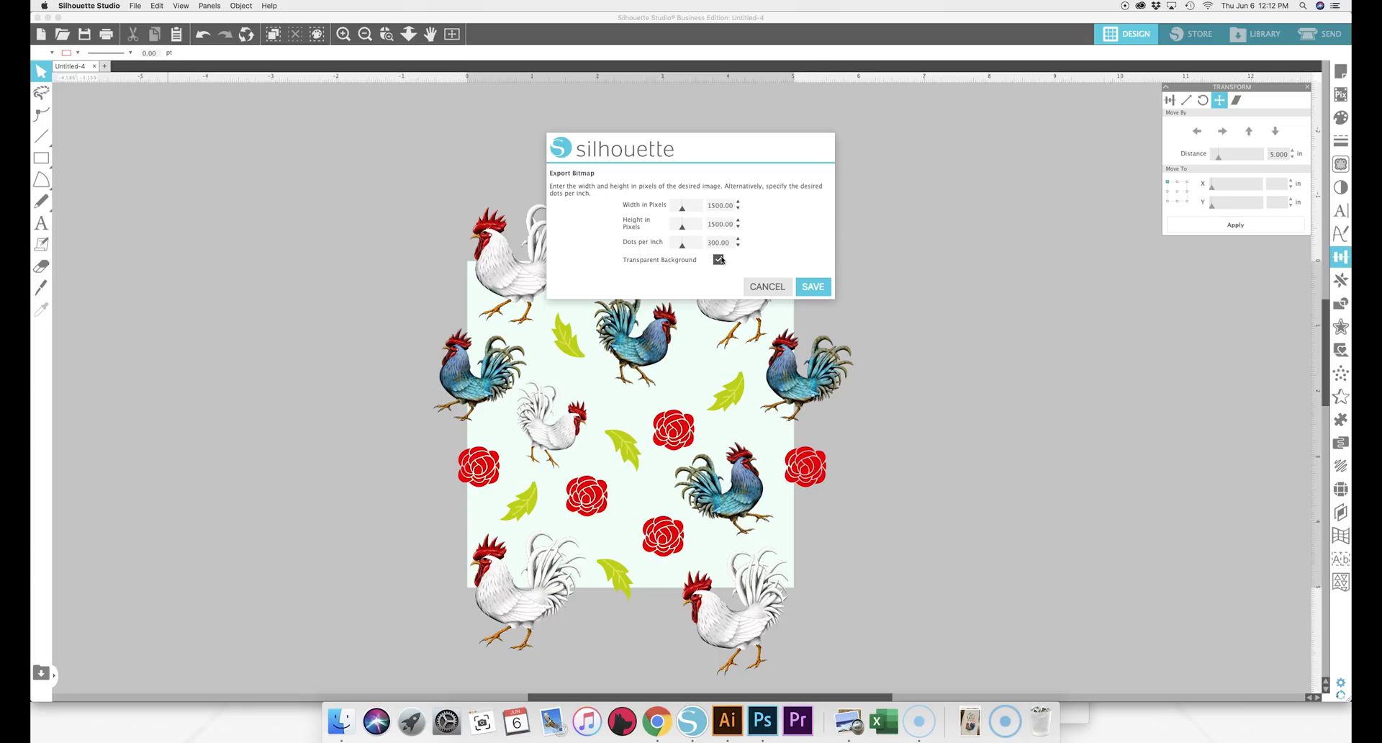
pyautogui.click(811, 288)
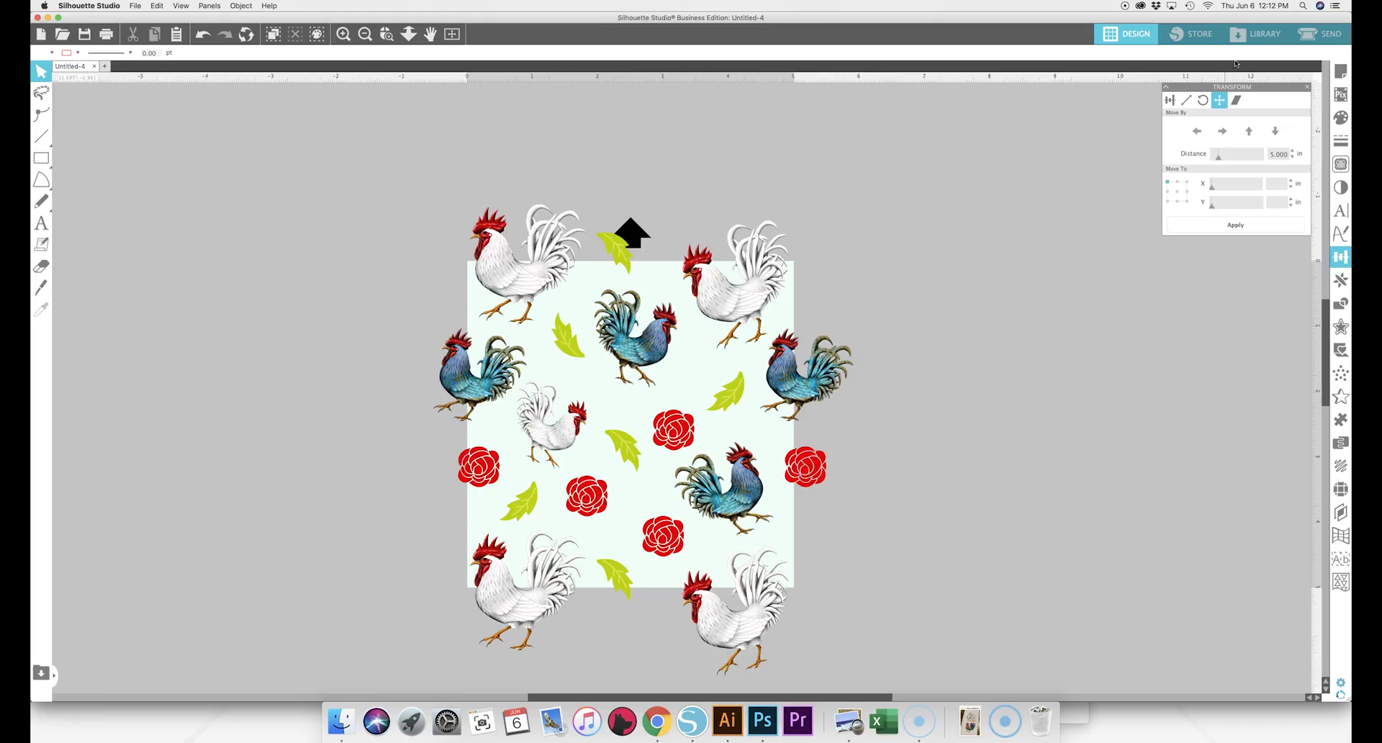
# Step: Import the Video Pattern image from the Desktop into the library
pyautogui.click(1258, 36)
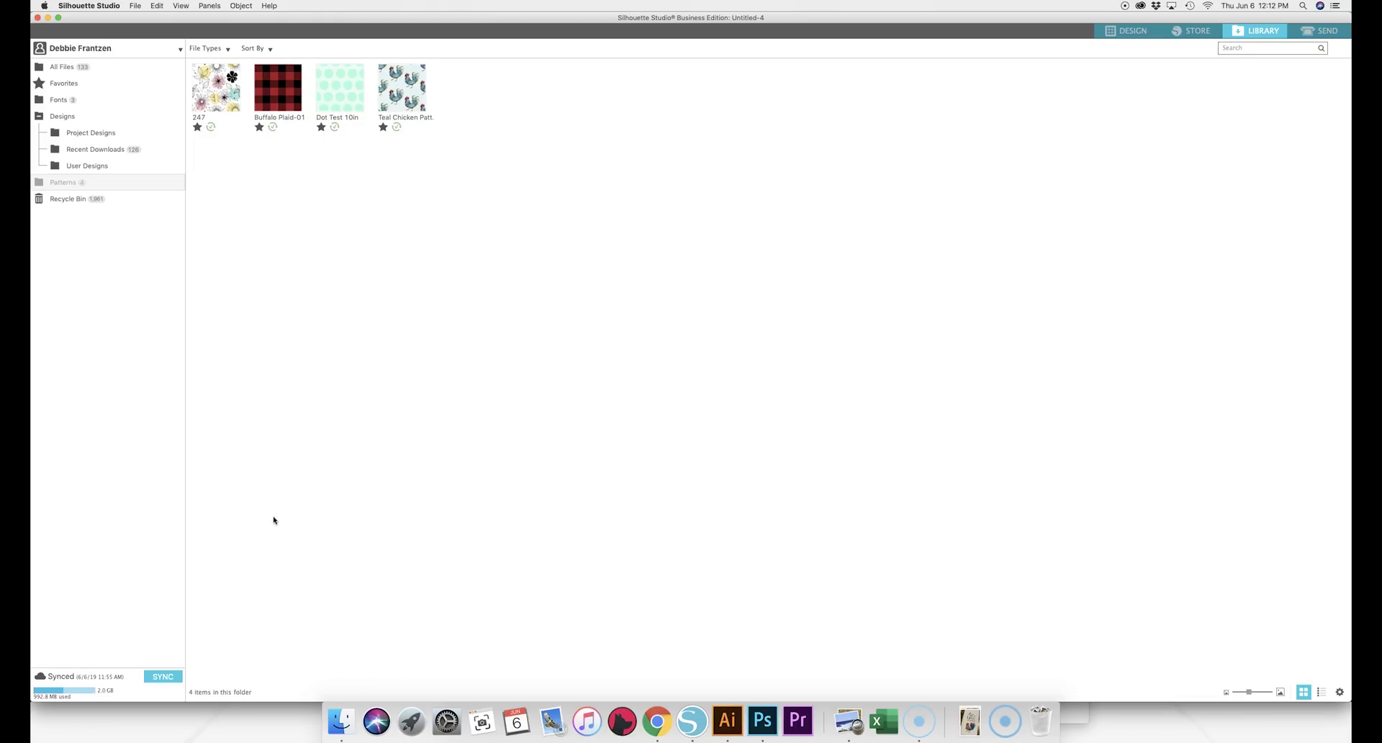
pyautogui.click(135, 5)
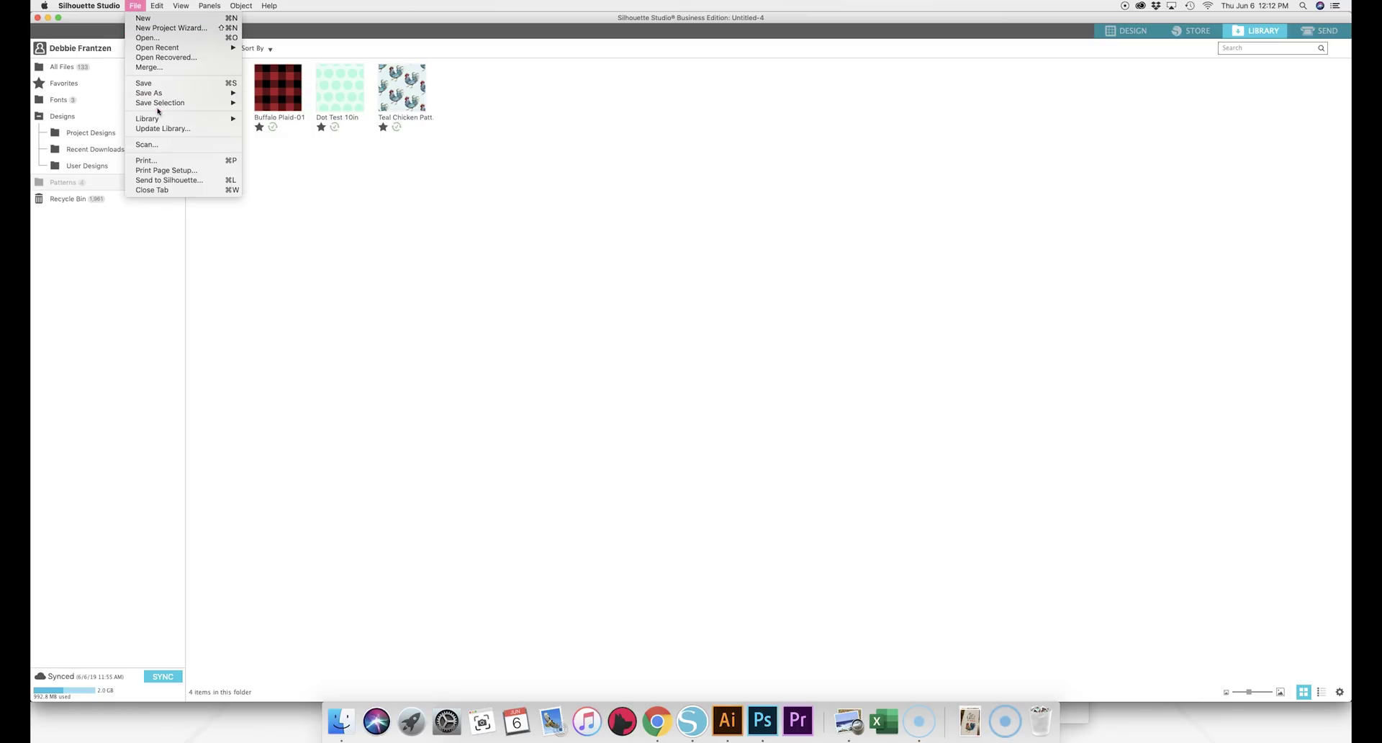
pyautogui.moveTo(209, 118)
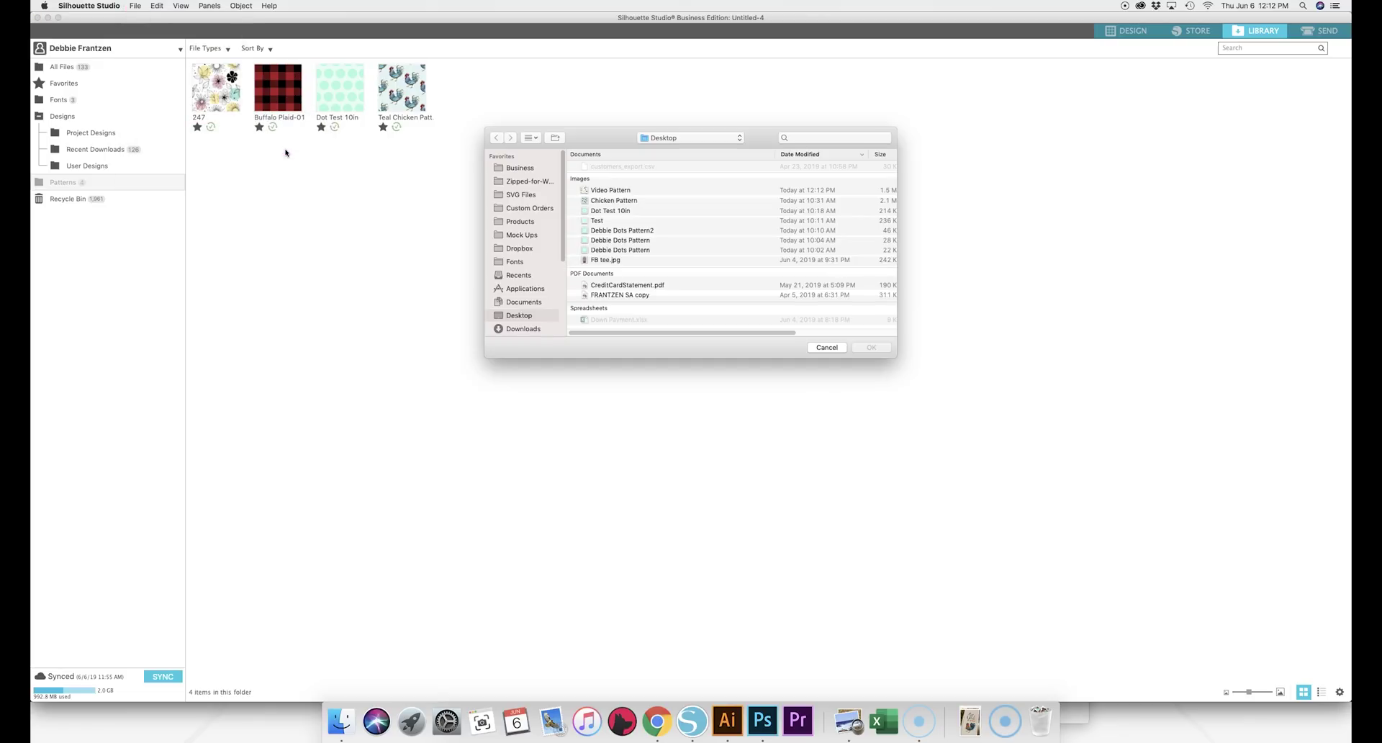
pyautogui.moveTo(563, 211); pyautogui.dragTo(563, 320)
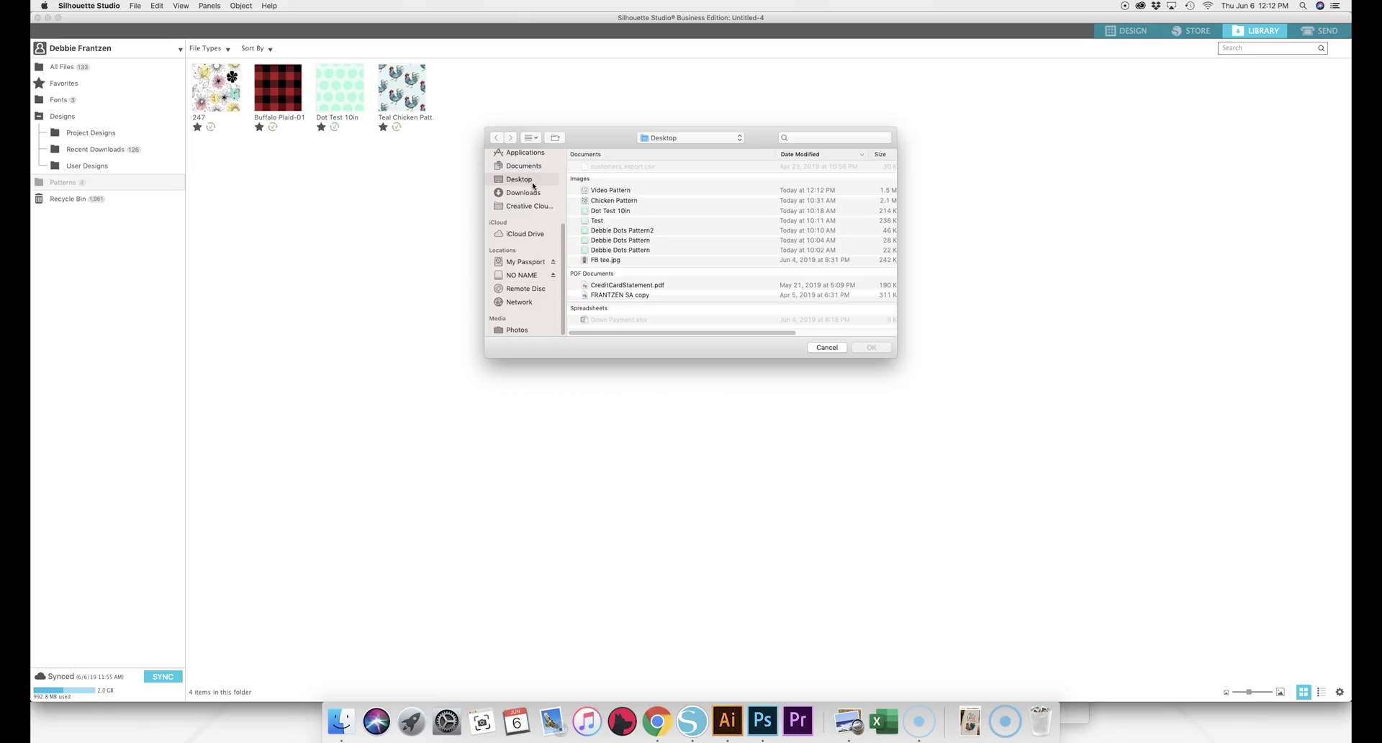
pyautogui.click(607, 192)
pyautogui.click(872, 347)
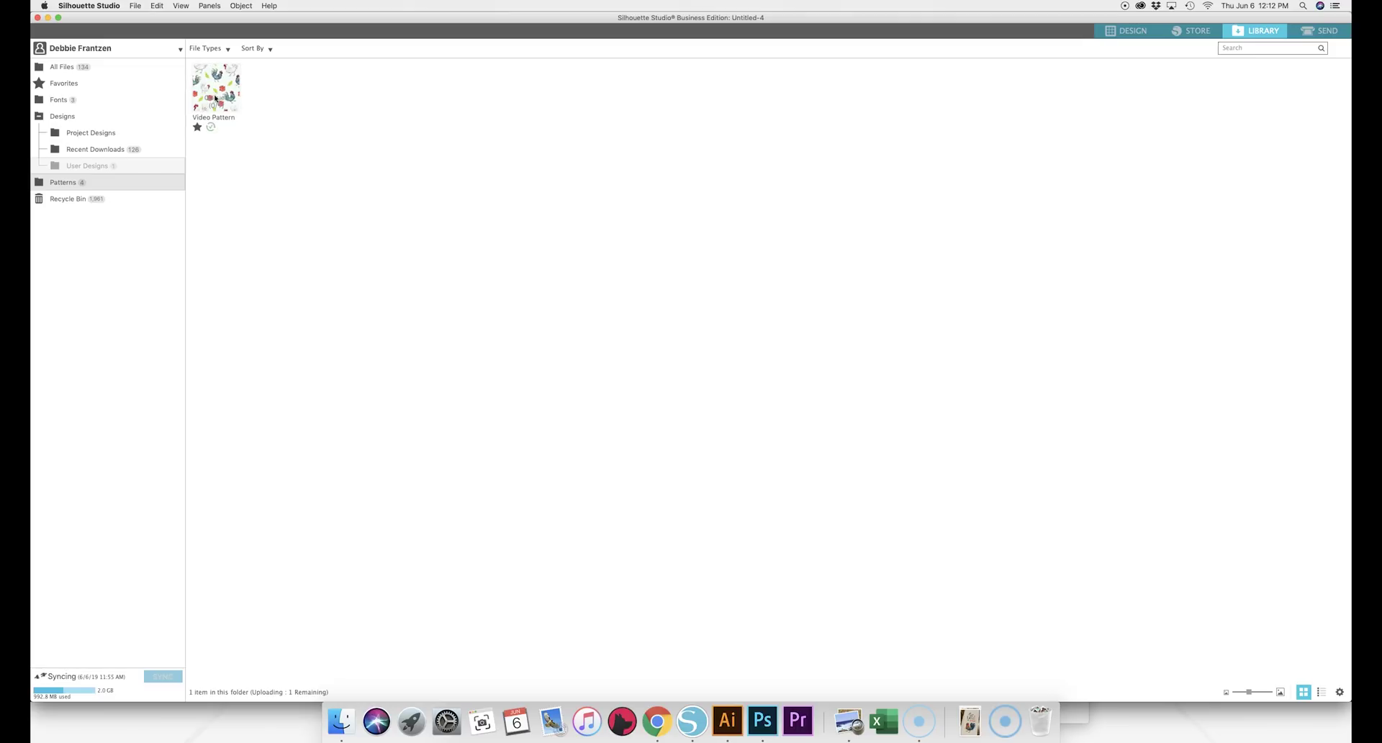
# Step: Move Video Pattern from the User Designs folder into the Patterns folder and open that folder
pyautogui.click(97, 134)
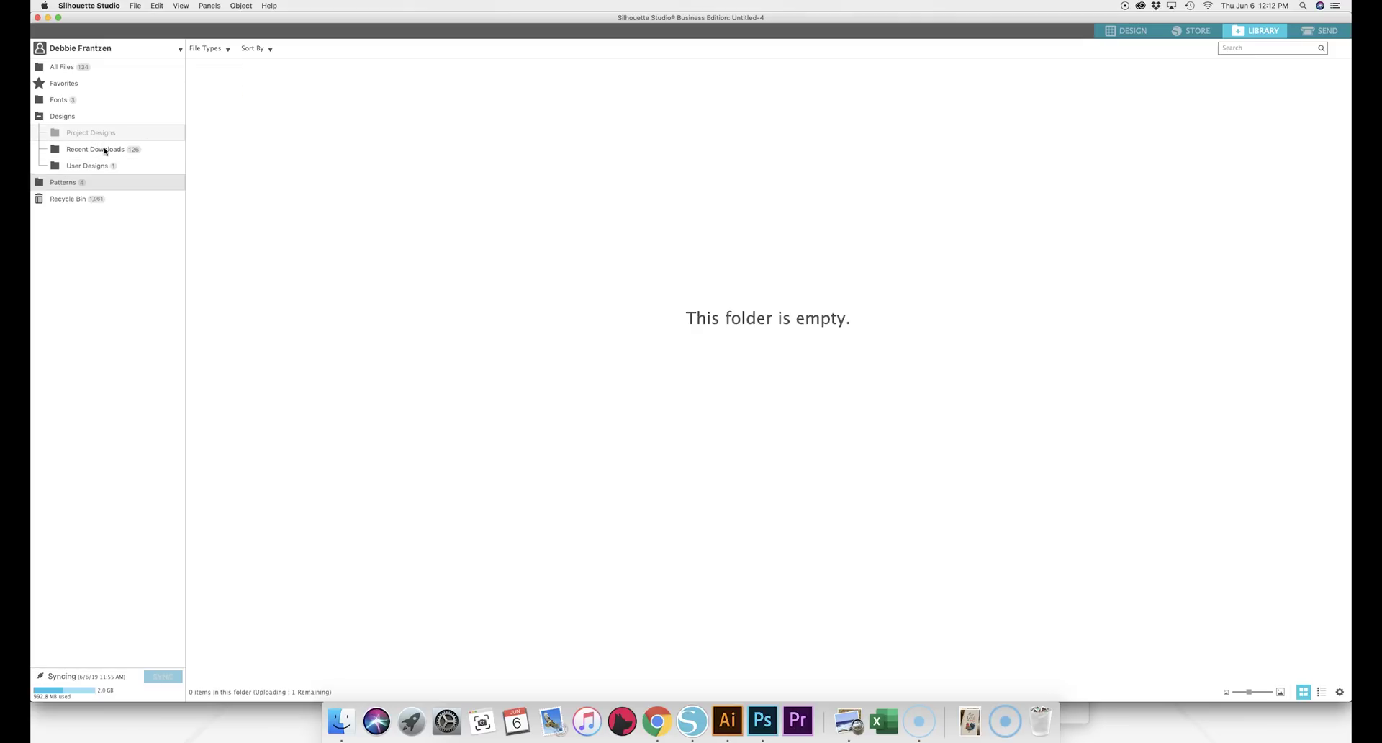
pyautogui.click(106, 151)
pyautogui.click(103, 168)
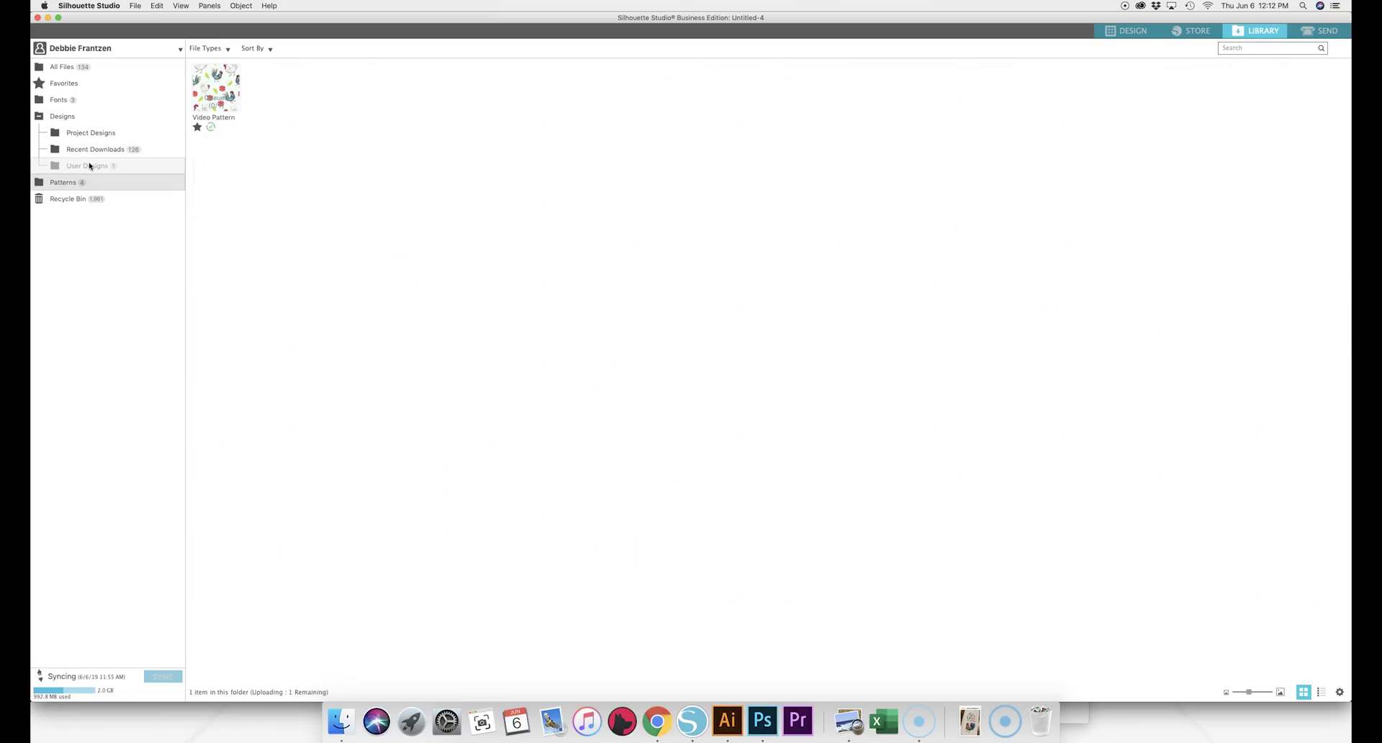
pyautogui.moveTo(209, 94); pyautogui.dragTo(75, 183)
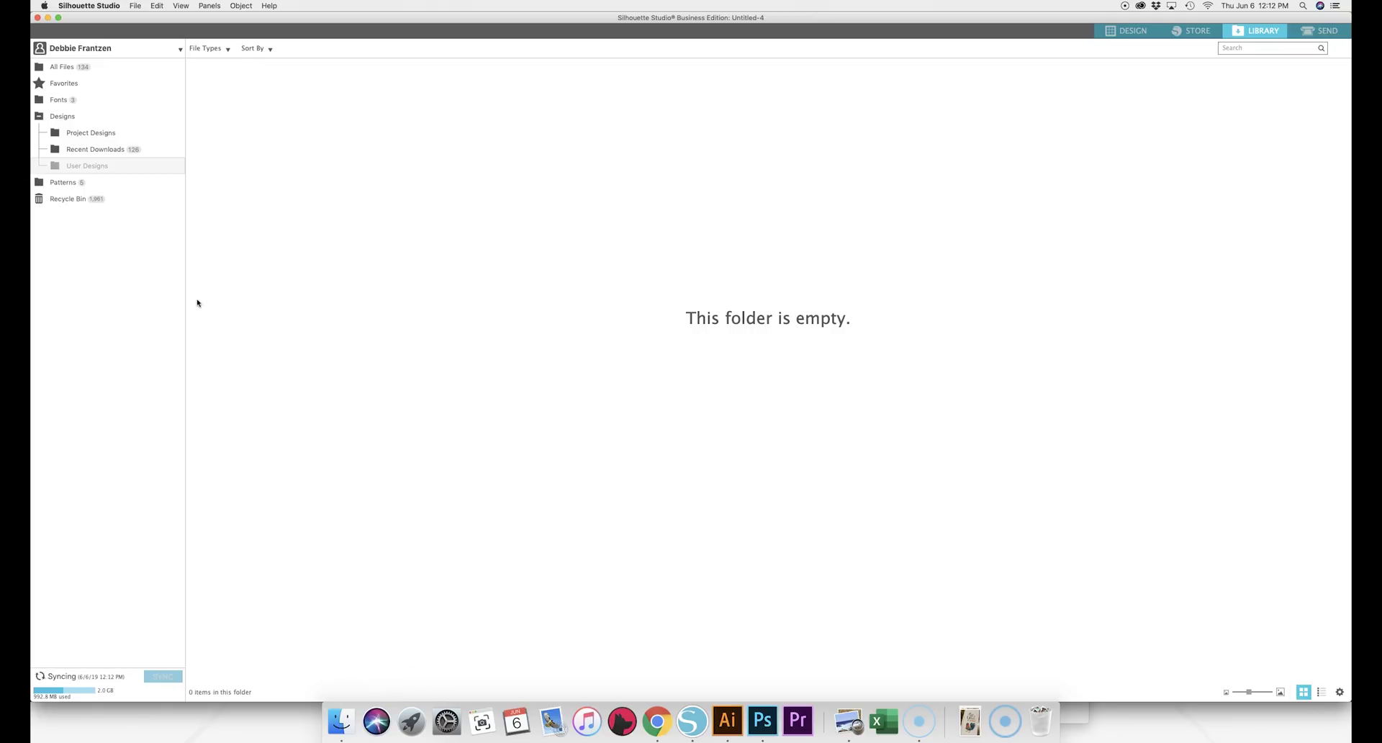
pyautogui.click(62, 182)
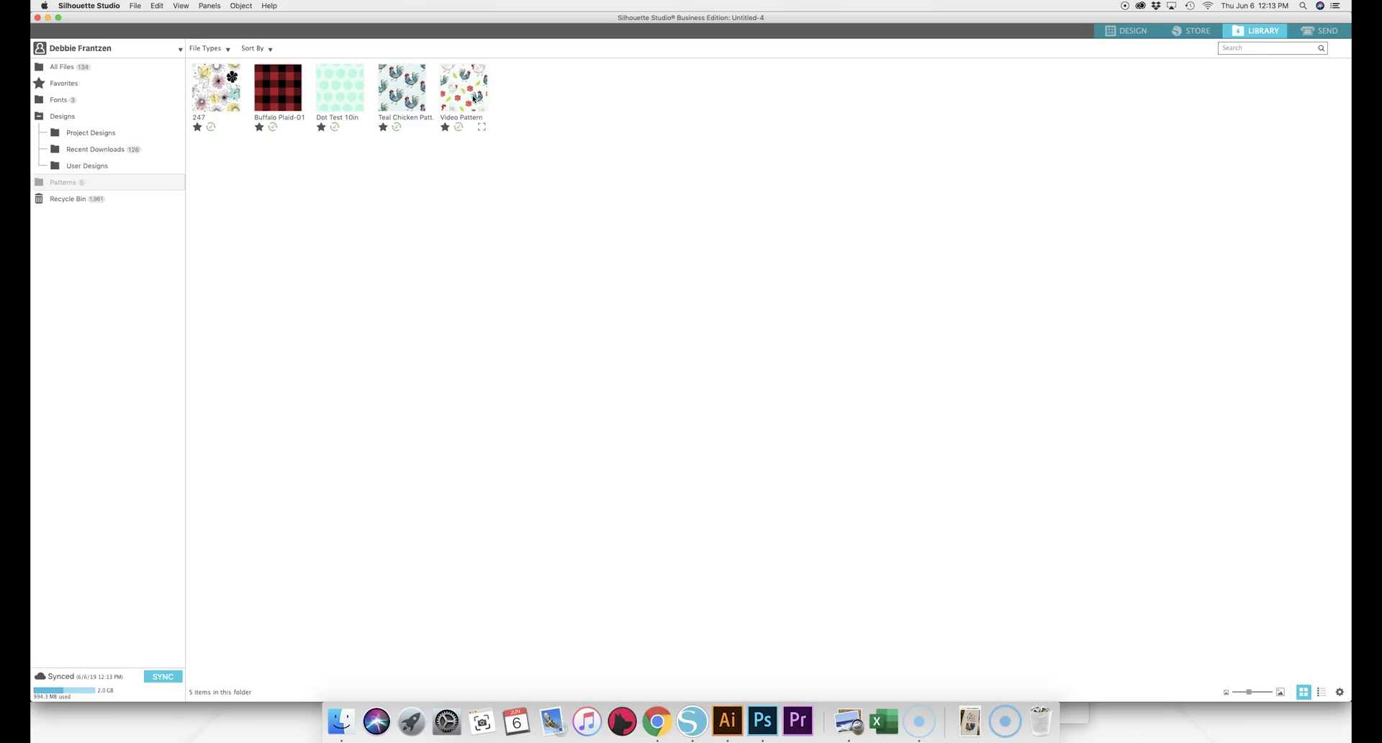
# Step: Start a new document in the design area and draw a circle about 1.13 in wide near the page's middle
pyautogui.click(1141, 33)
pyautogui.click(104, 66)
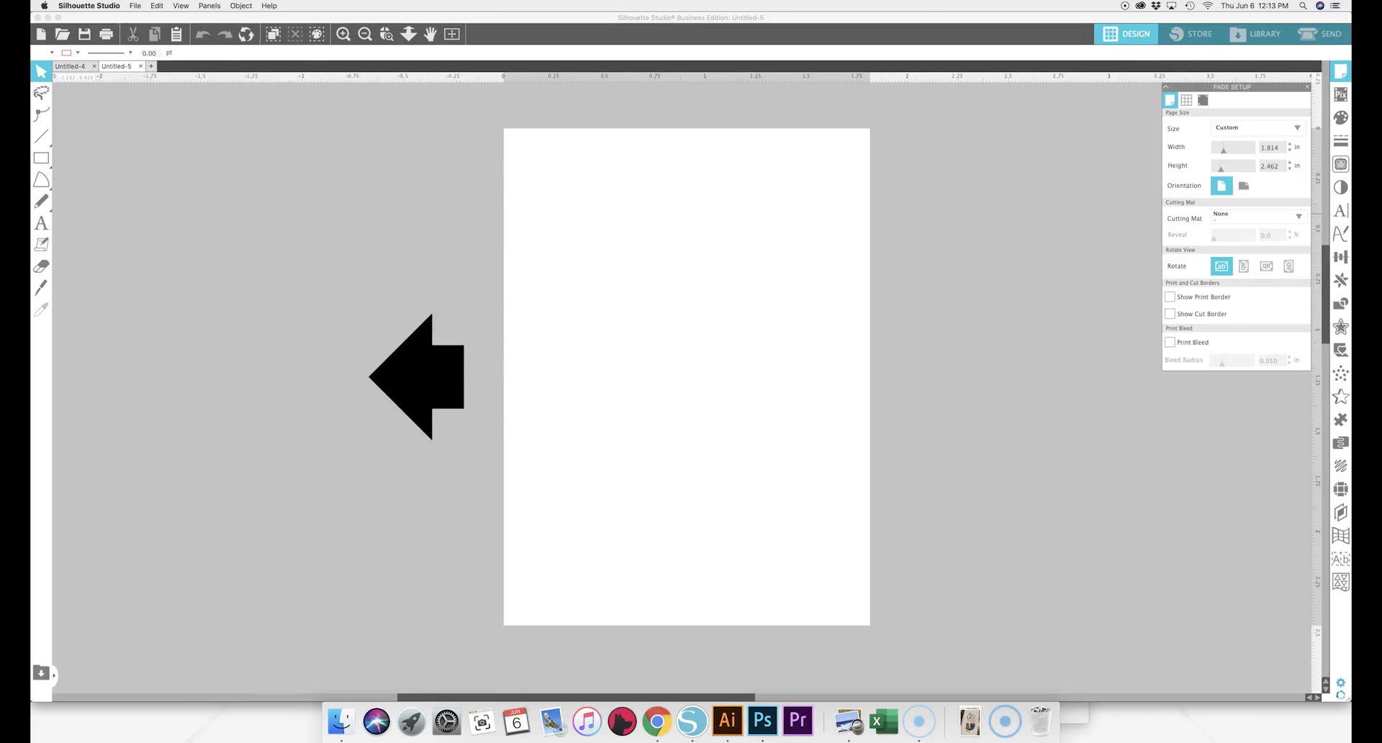
pyautogui.click(41, 158)
pyautogui.click(85, 158)
pyautogui.moveTo(629, 240); pyautogui.dragTo(857, 473)
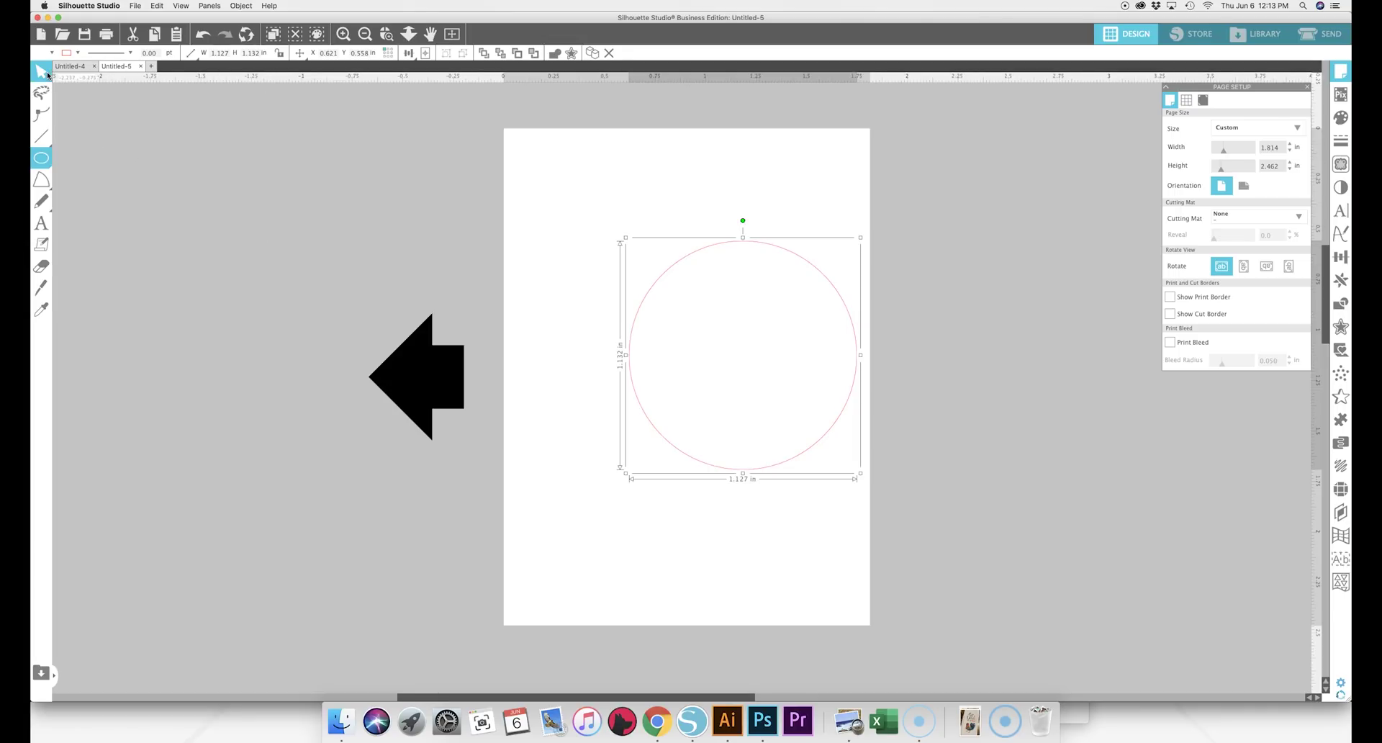
pyautogui.click(47, 74)
pyautogui.moveTo(797, 256); pyautogui.dragTo(737, 251)
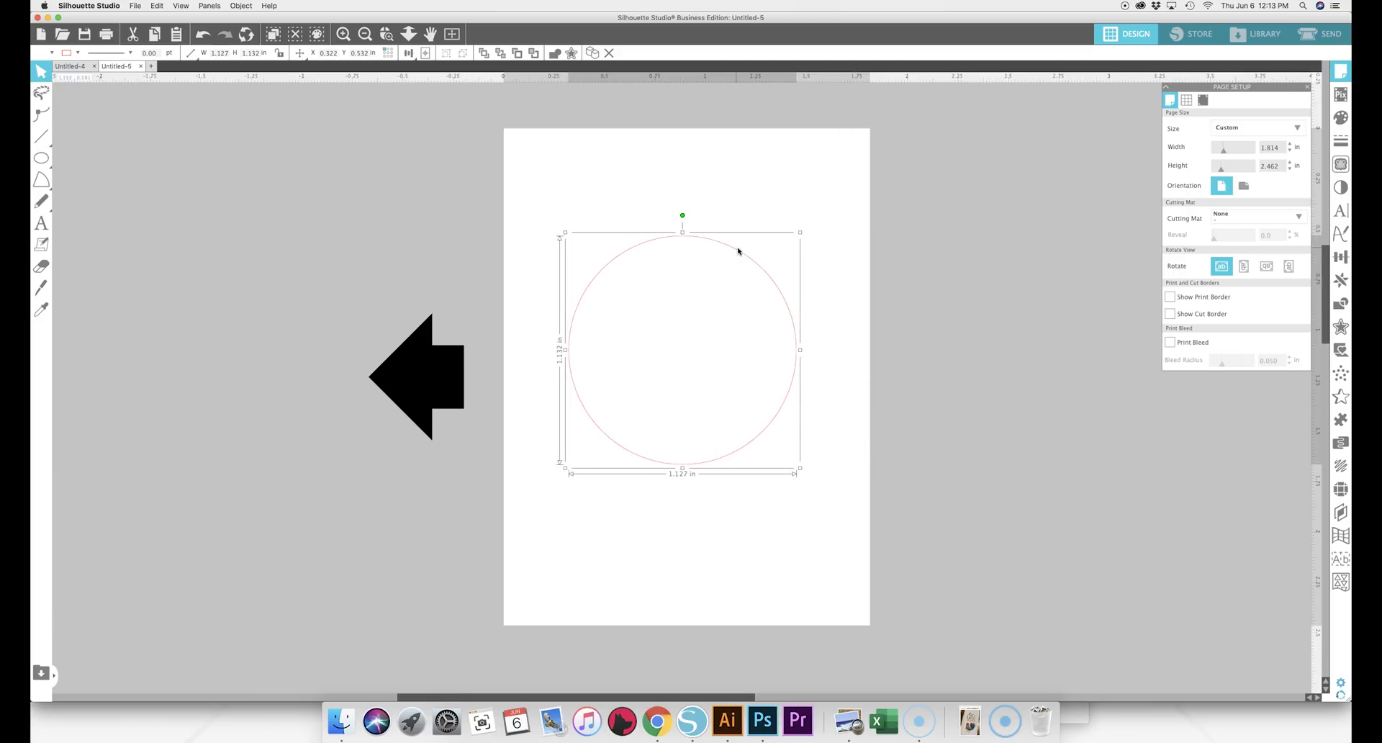
# Step: Fill the circle with the imported Video Pattern and make its outline transparent
pyautogui.click(1341, 117)
pyautogui.click(1204, 101)
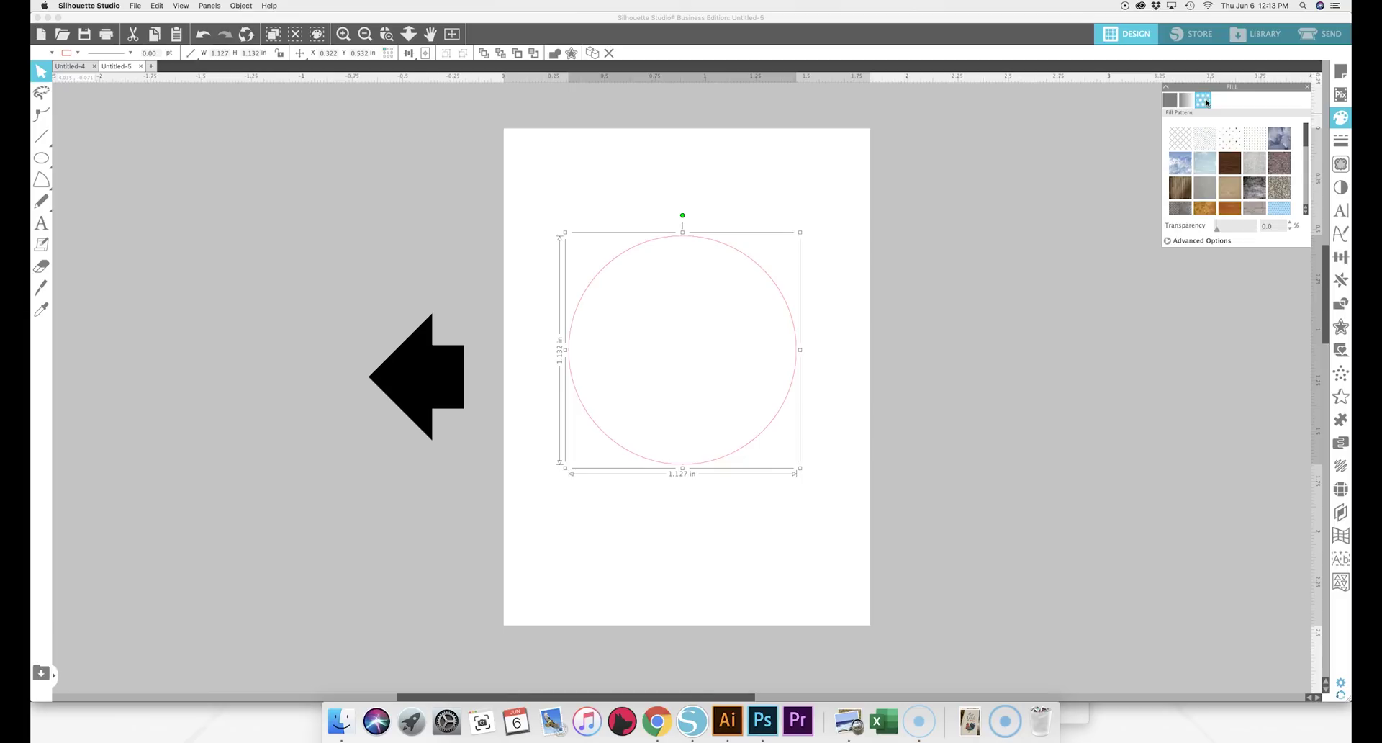
pyautogui.scroll(-3, 1306, 164)
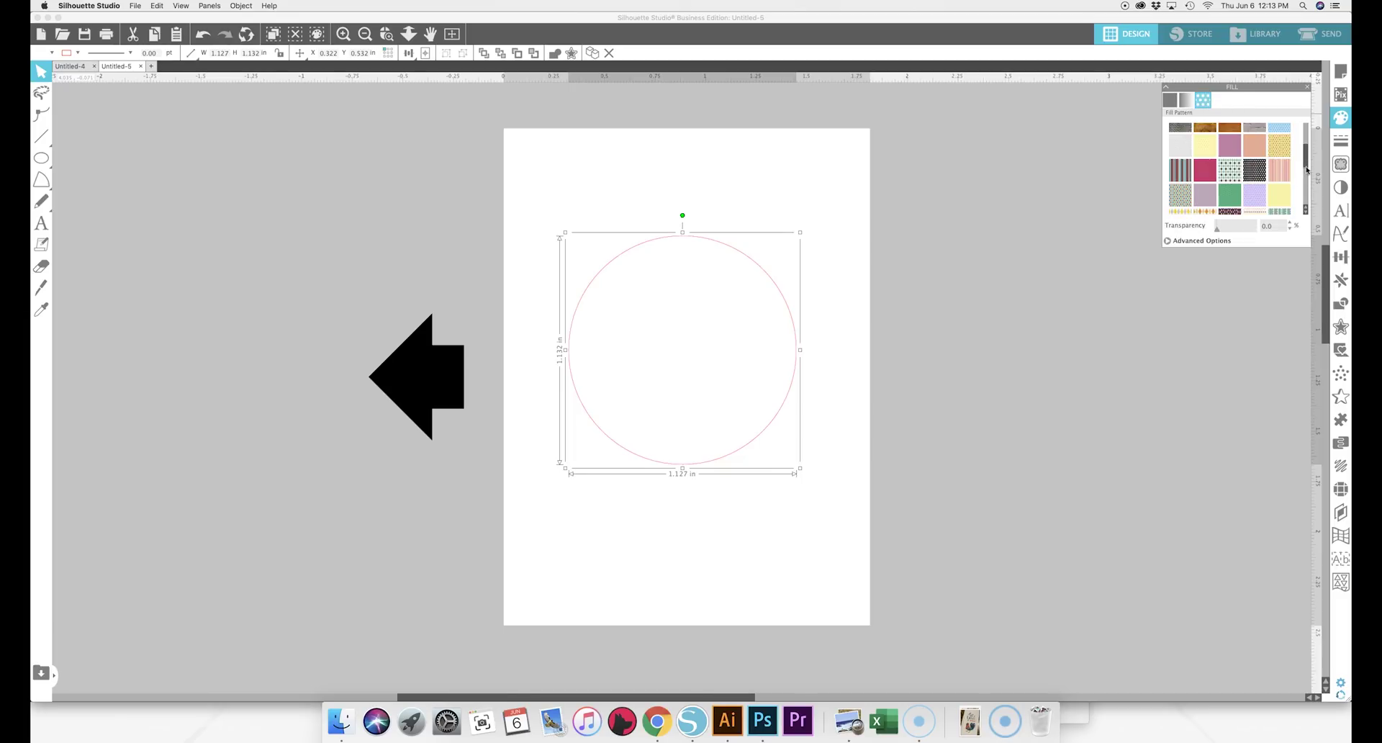
pyautogui.scroll(-3, 1261, 176)
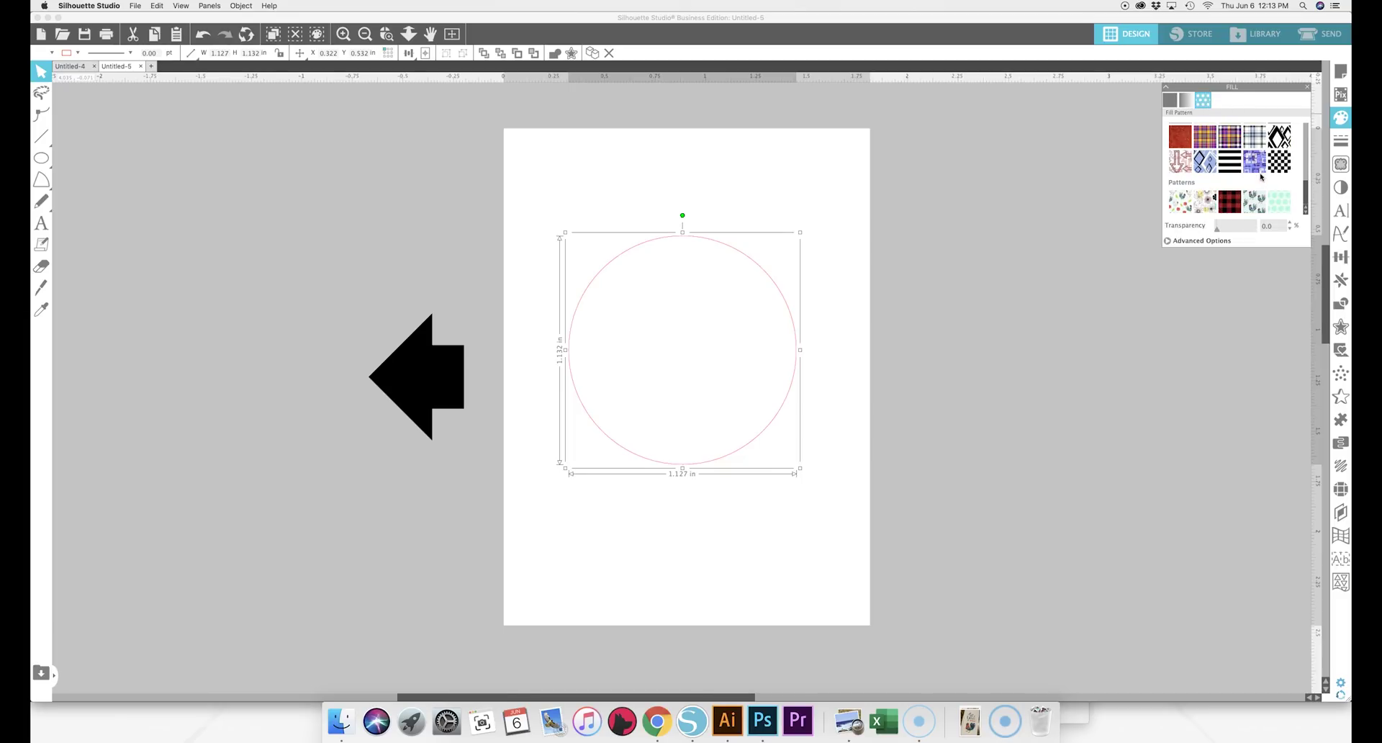
pyautogui.click(1186, 205)
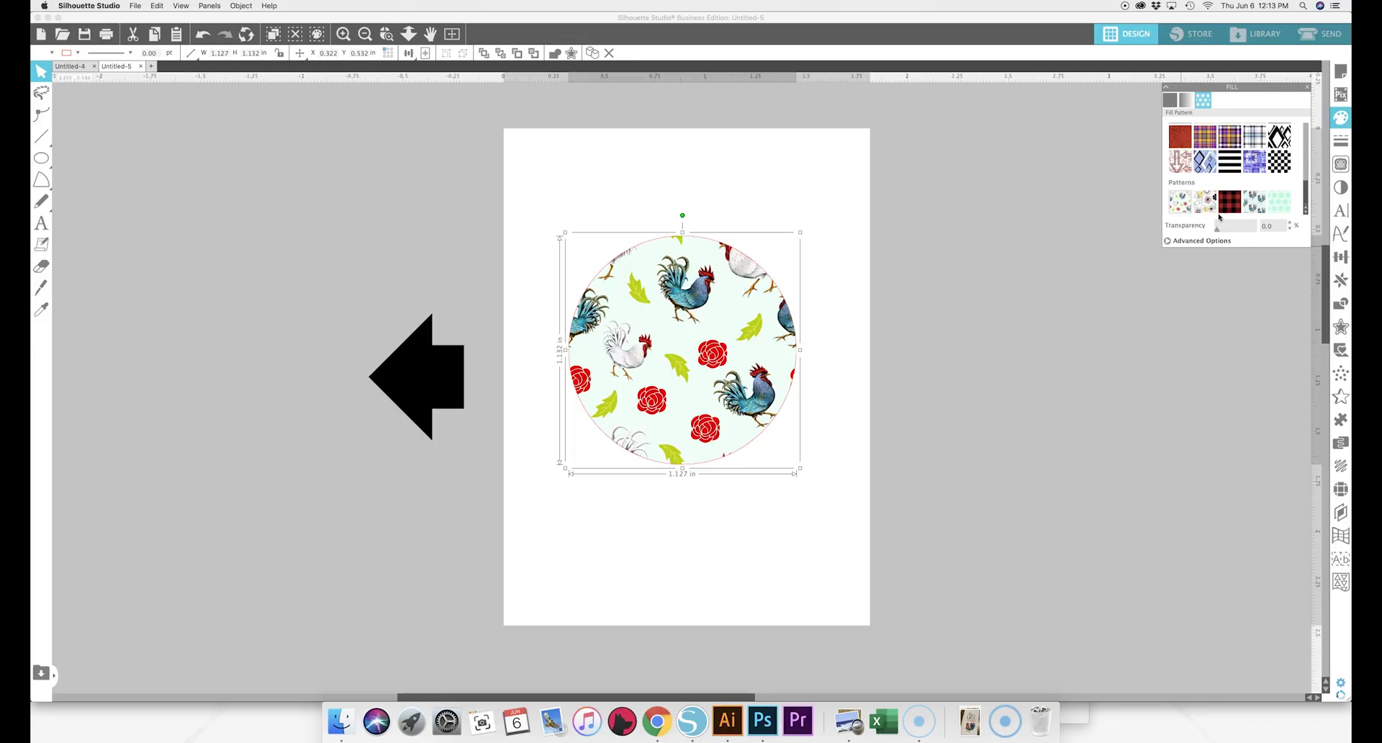
pyautogui.click(1341, 141)
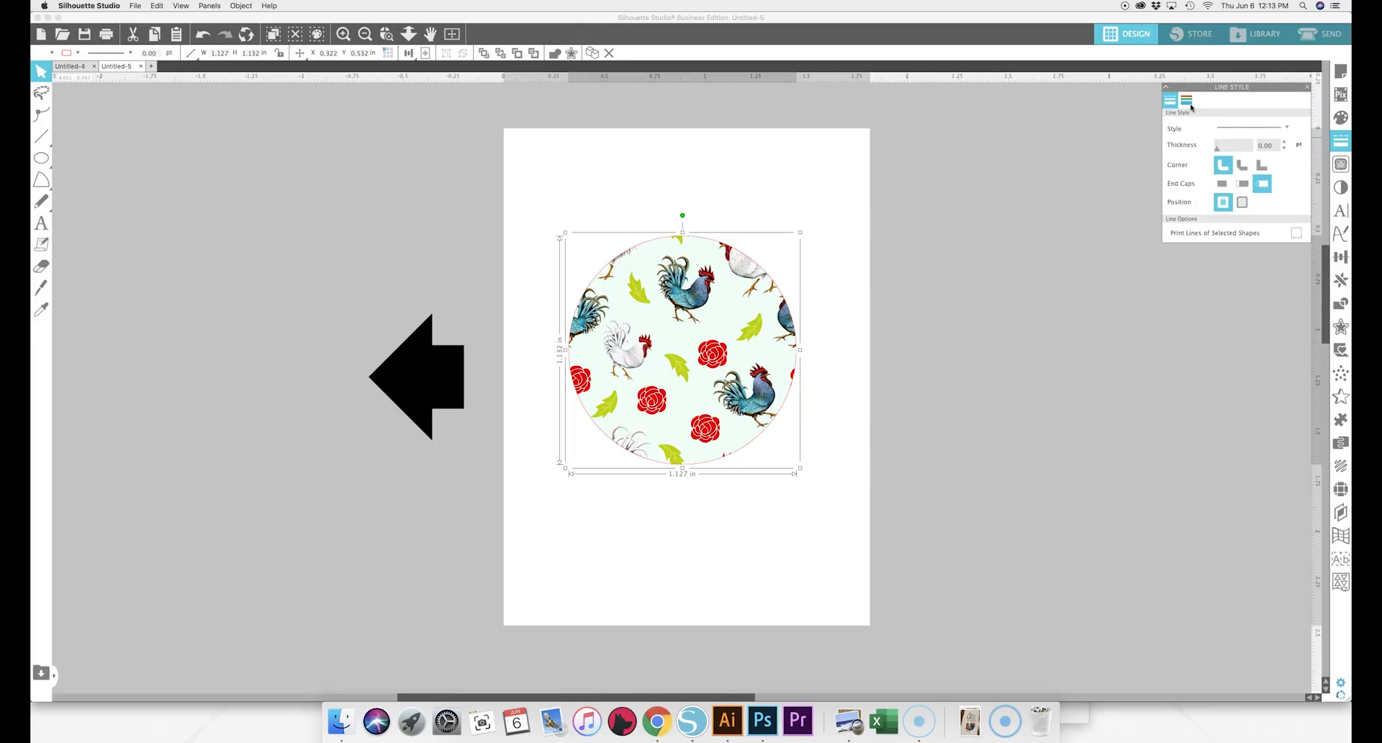
pyautogui.click(1080, 148)
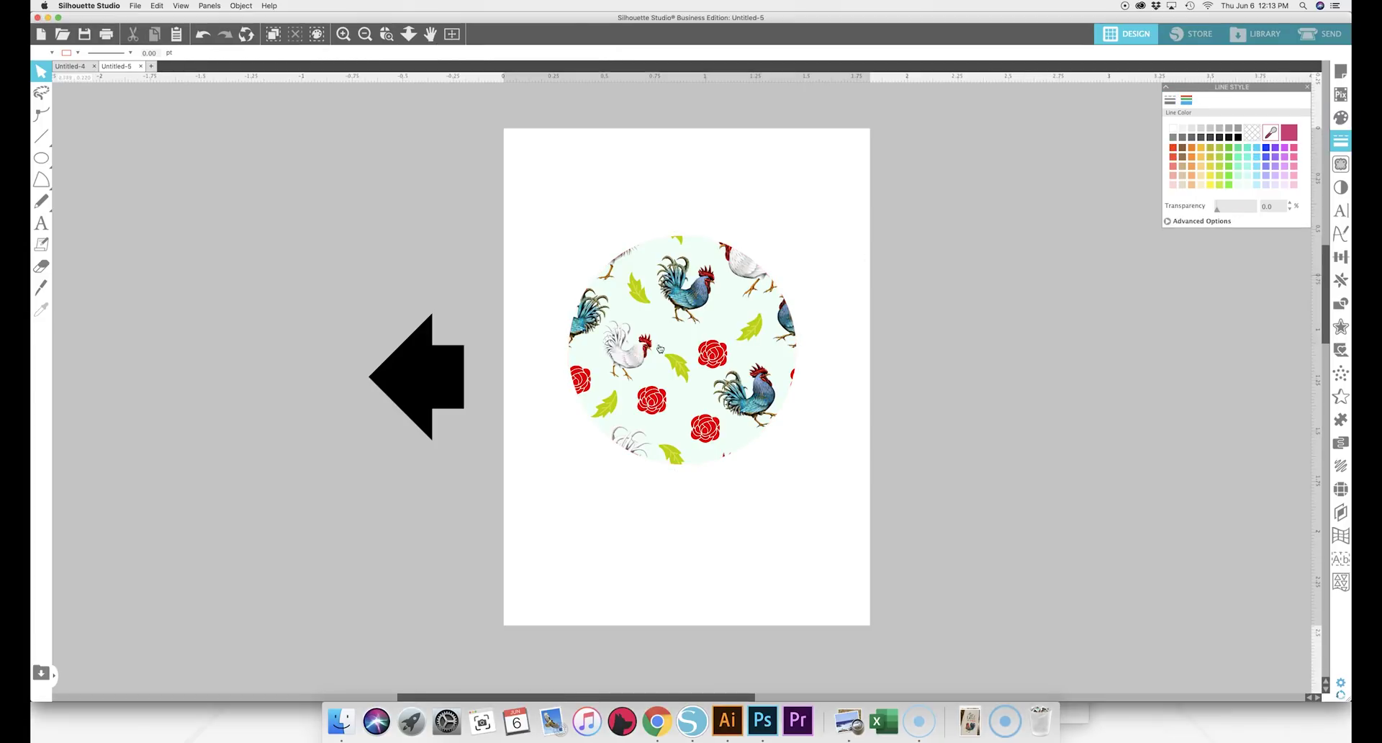
# Step: Move the patterned circle off the page to its right side and enlarge it to about 1.96 in wide
pyautogui.moveTo(684, 346); pyautogui.dragTo(1016, 329)
pyautogui.press('space')
pyautogui.moveTo(873, 416); pyautogui.dragTo(475, 388)
pyautogui.click(648, 371)
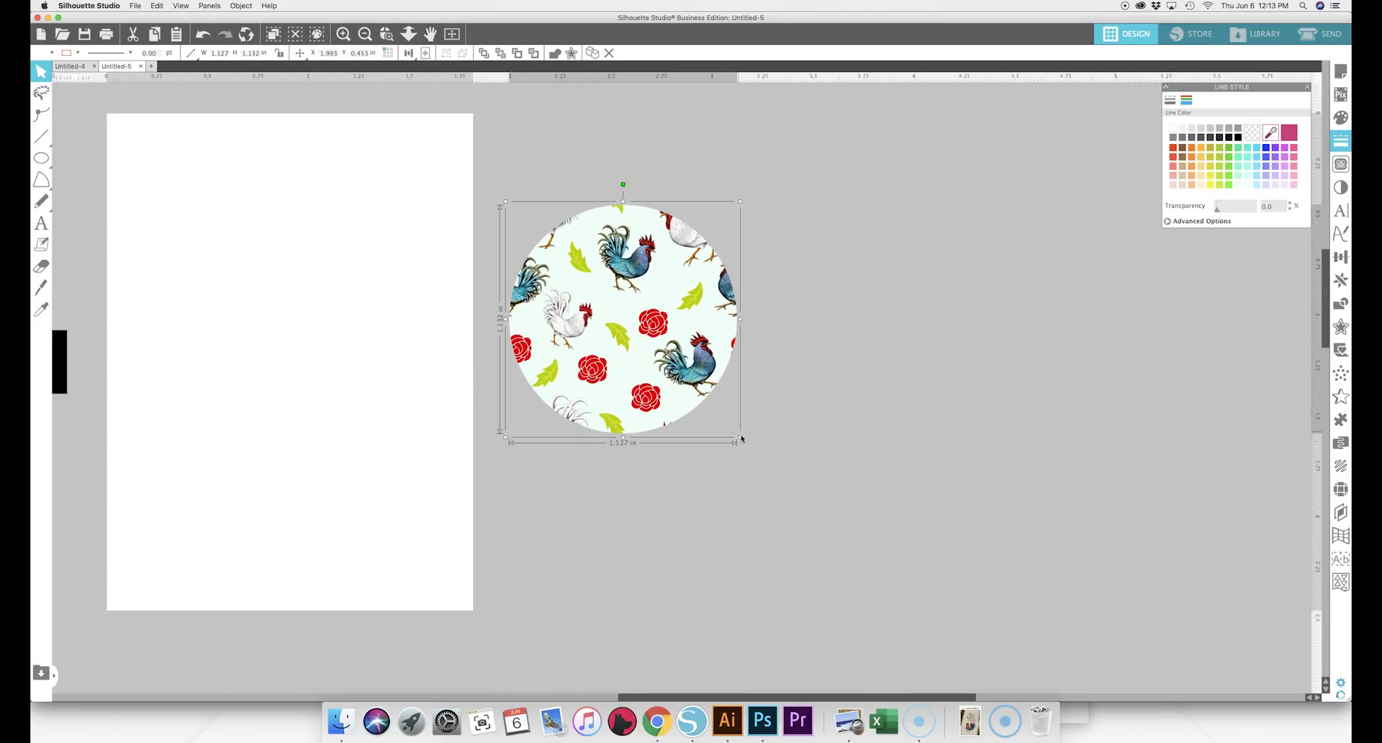
pyautogui.moveTo(742, 437); pyautogui.dragTo(926, 609)
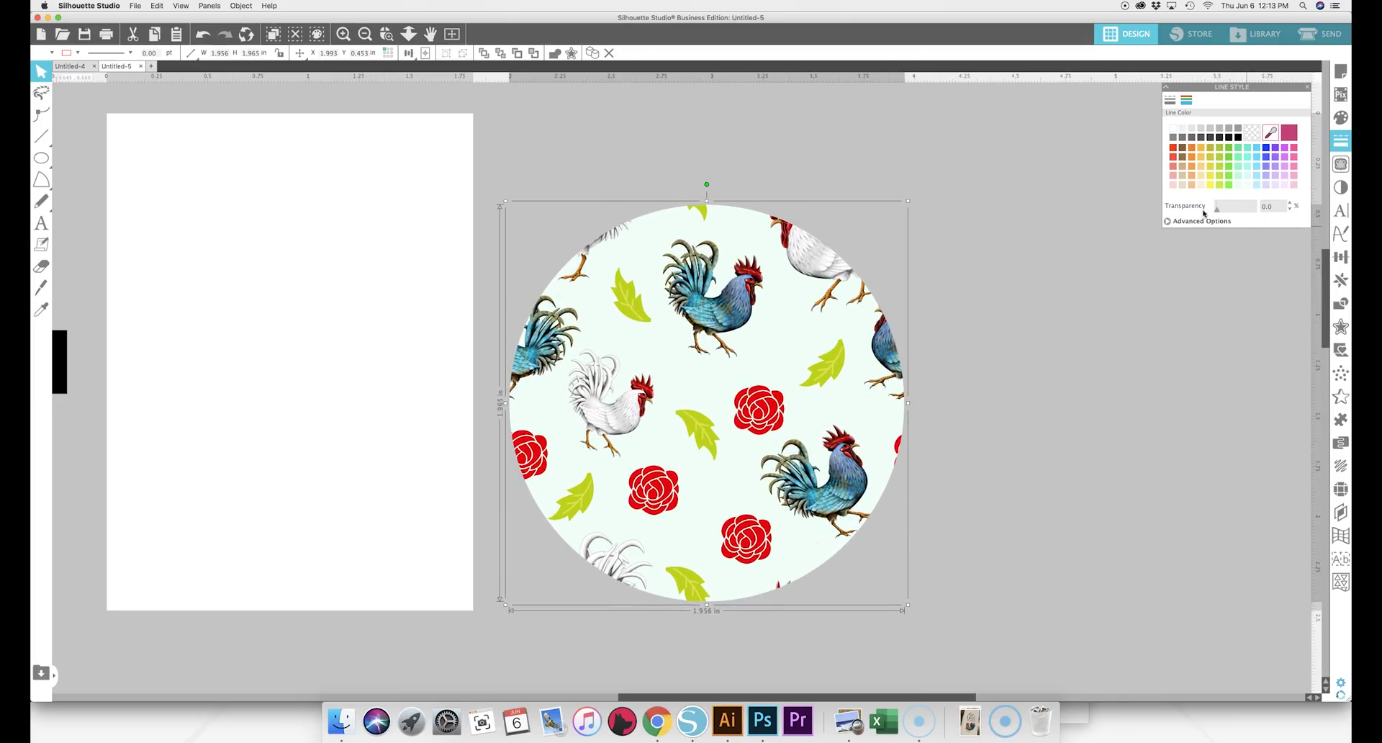
# Step: Show the advanced fill pattern options for the selected circle and scale its rooster pattern down to 20%
pyautogui.click(1170, 221)
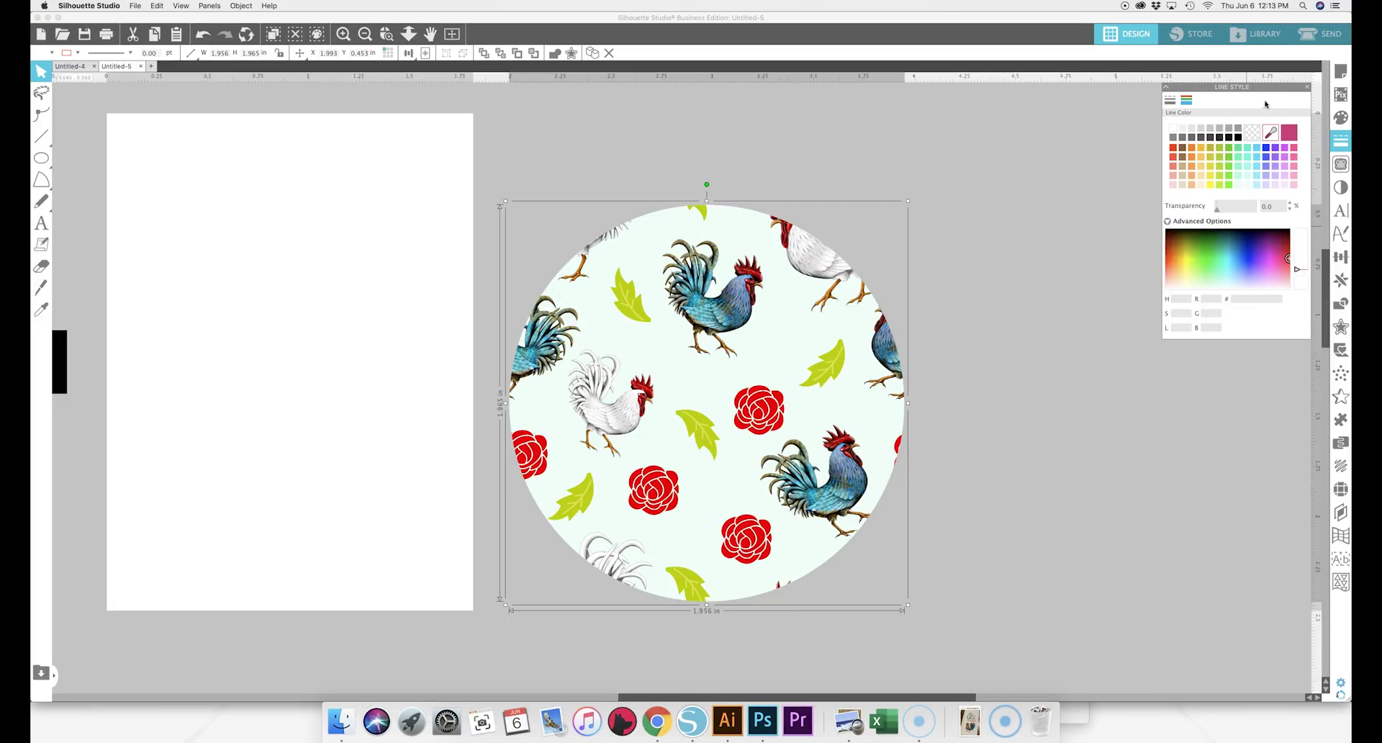
pyautogui.click(1341, 117)
pyautogui.click(1203, 100)
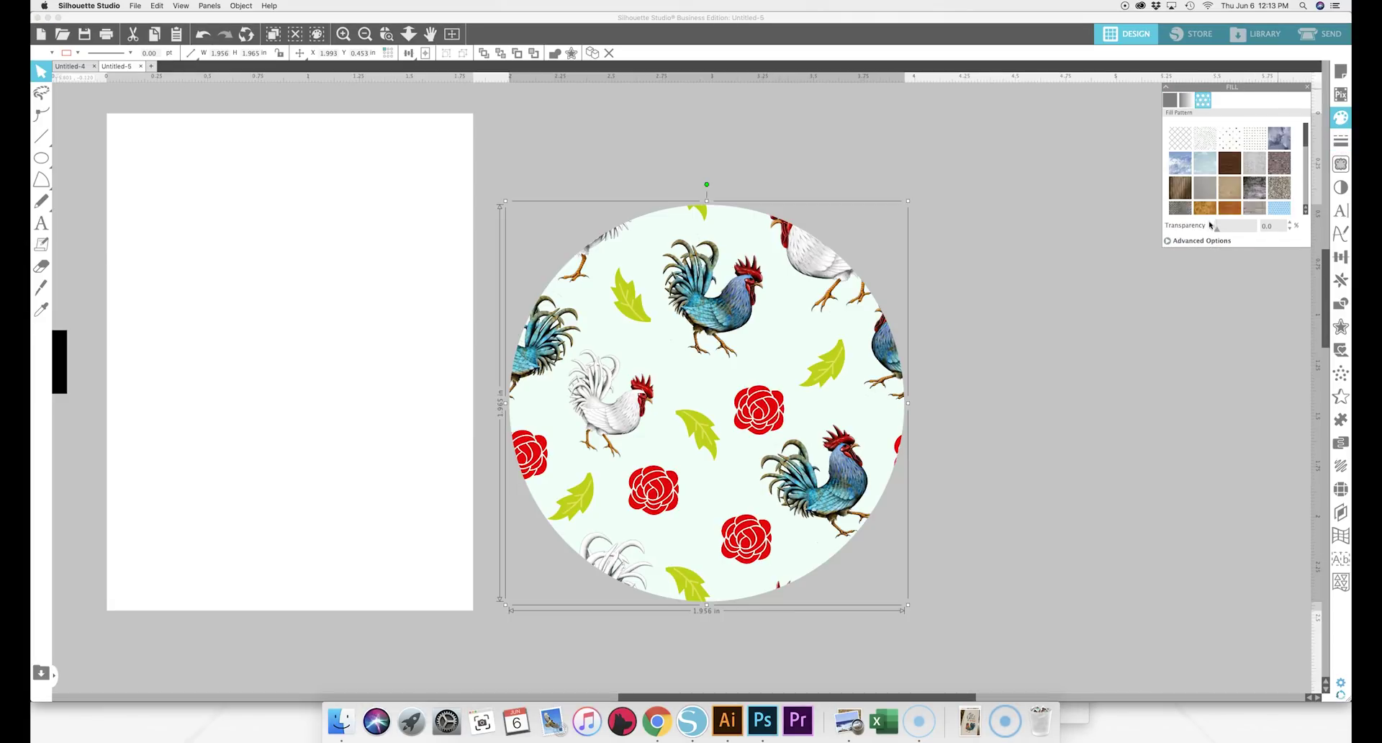
pyautogui.click(1168, 241)
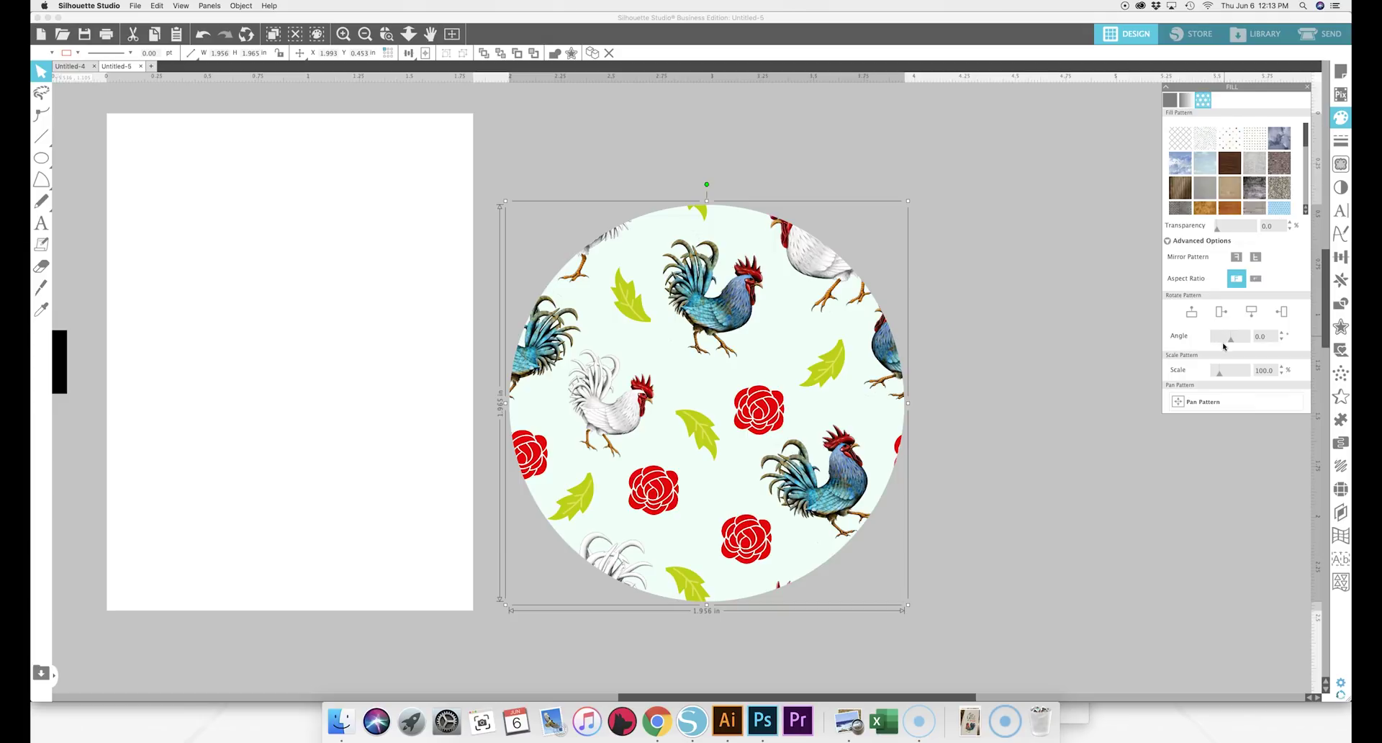
pyautogui.moveTo(1220, 377); pyautogui.dragTo(1215, 378)
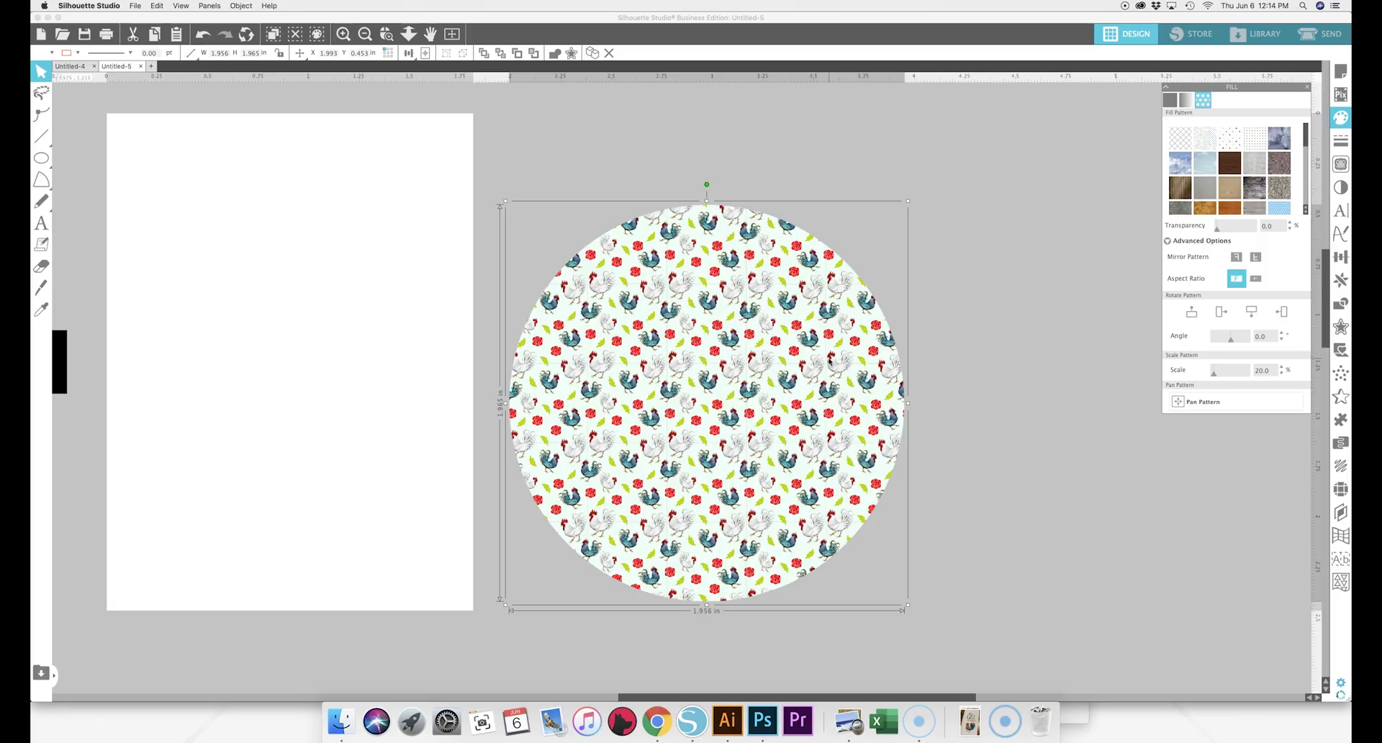
pyautogui.click(994, 352)
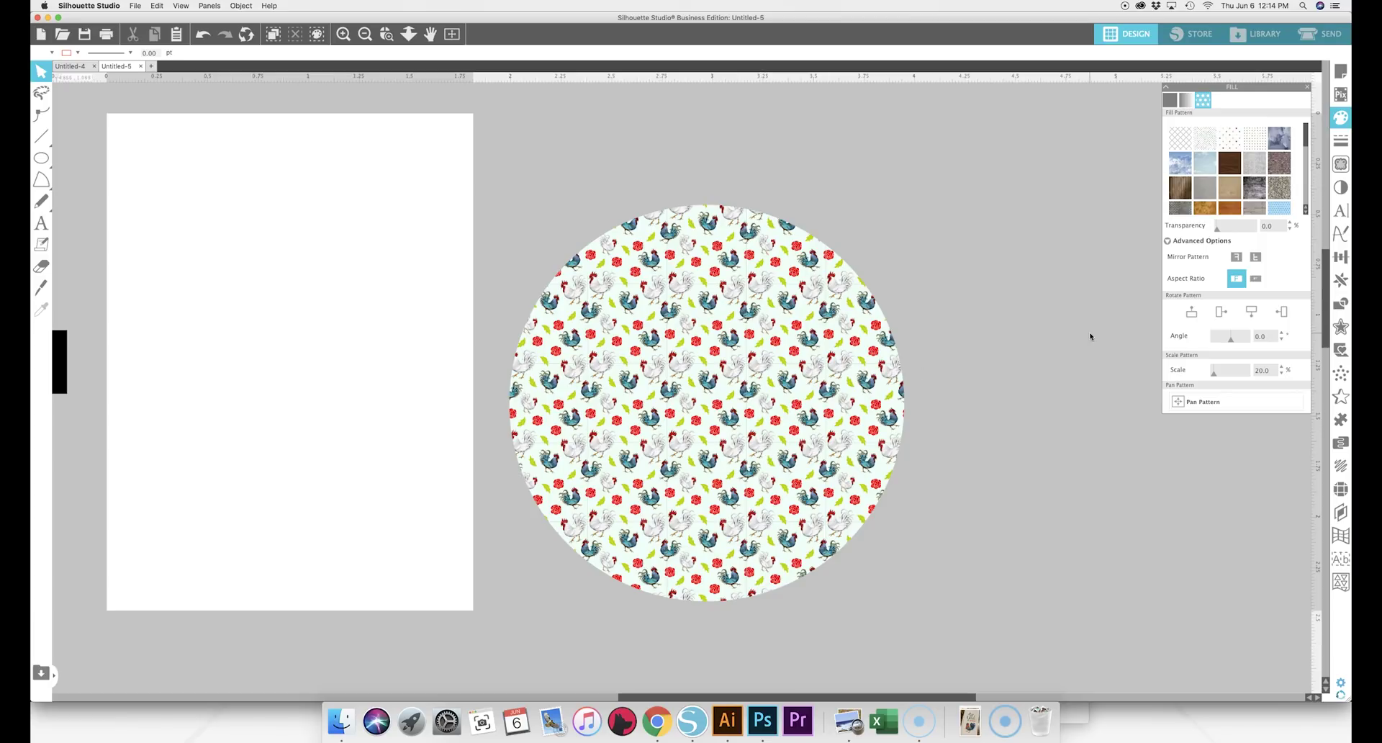
# Step: Try the circle's rooster pattern at a 34% scale and return it to 20%
pyautogui.moveTo(1214, 373); pyautogui.dragTo(1216, 376)
pyautogui.click(832, 398)
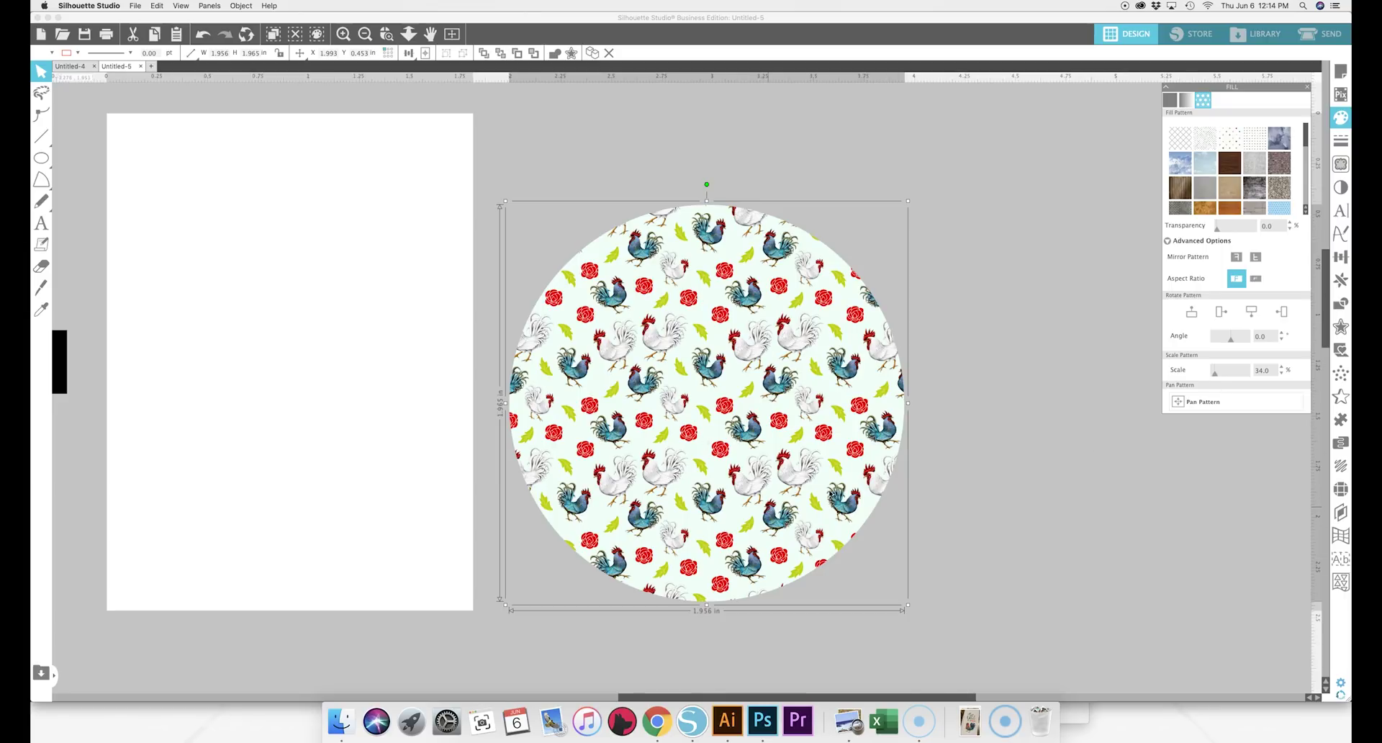
pyautogui.moveTo(1216, 375); pyautogui.dragTo(1214, 378)
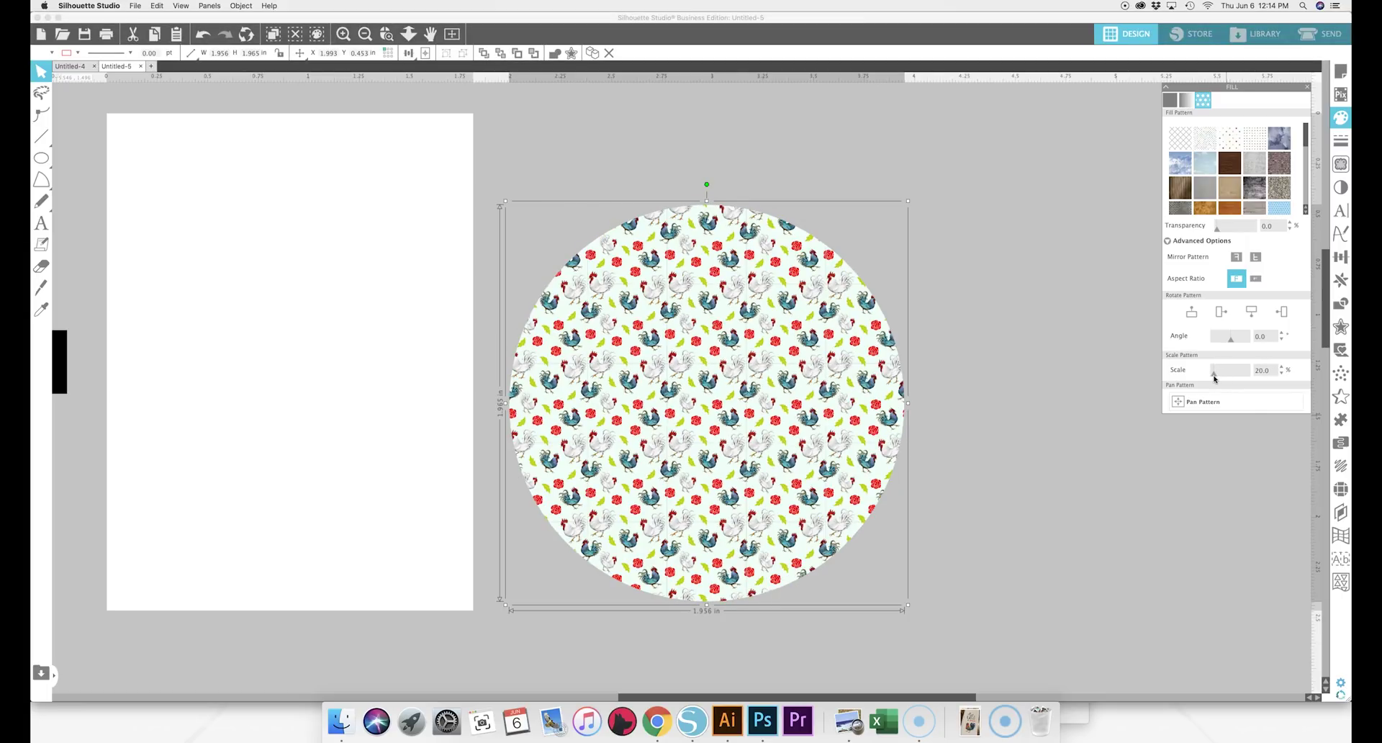
# Step: Set the pattern scale of the circle on the page to 48% and leave the circle selected
pyautogui.click(345, 36)
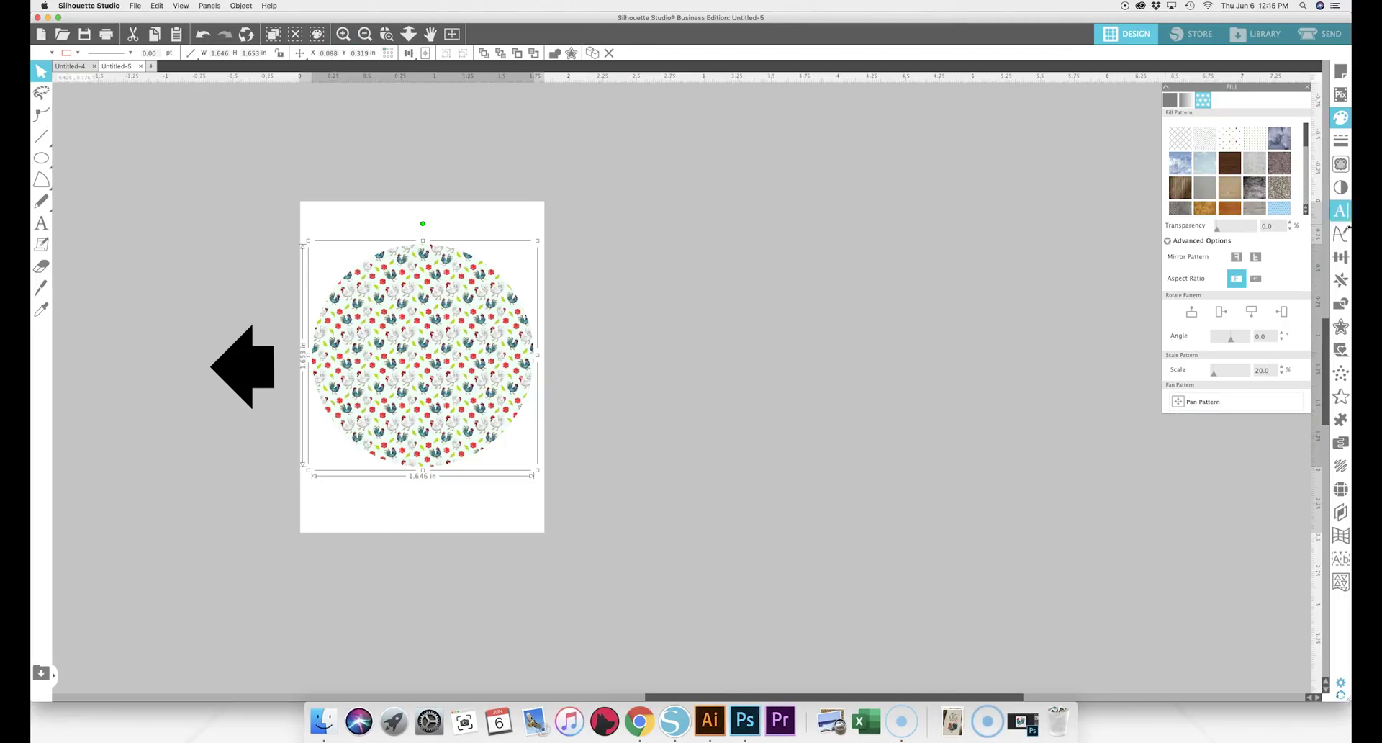
pyautogui.click(1217, 375)
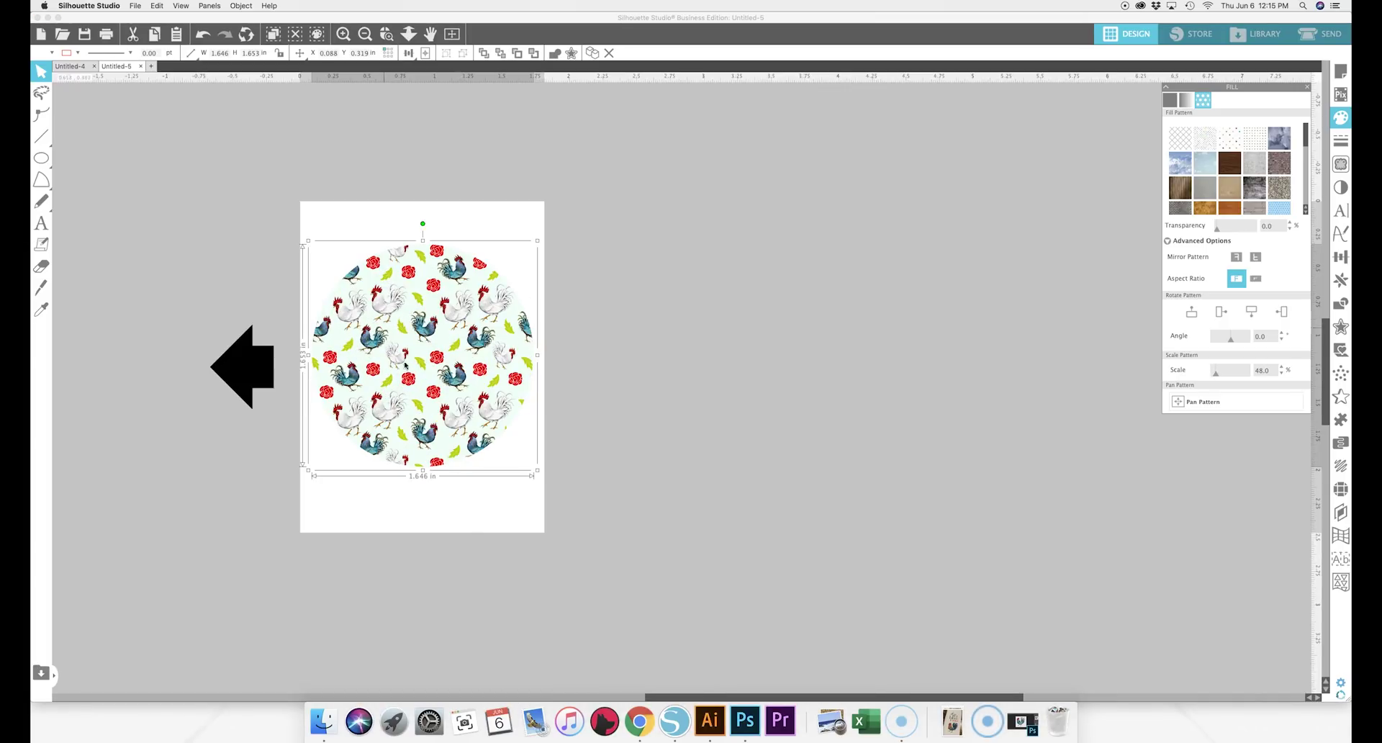
pyautogui.click(614, 359)
pyautogui.click(451, 371)
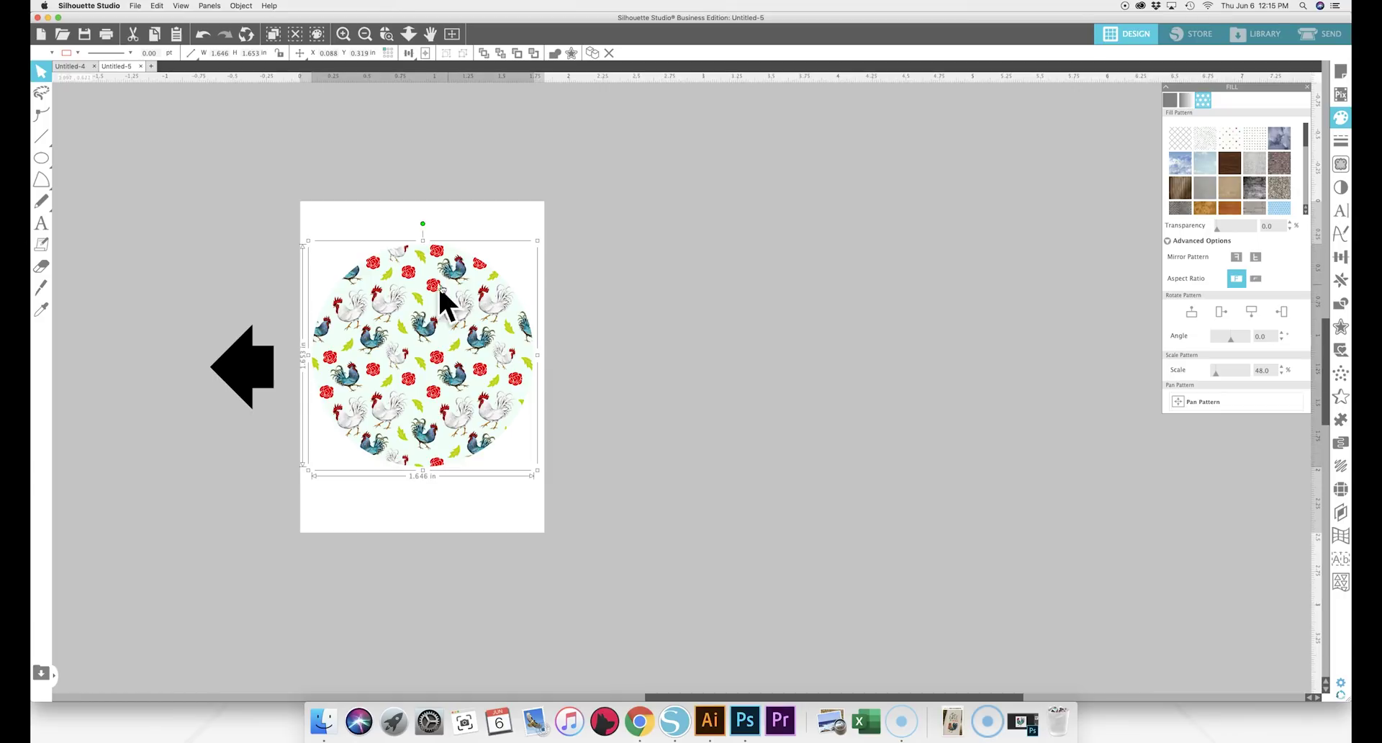
pyautogui.press('super+equal')
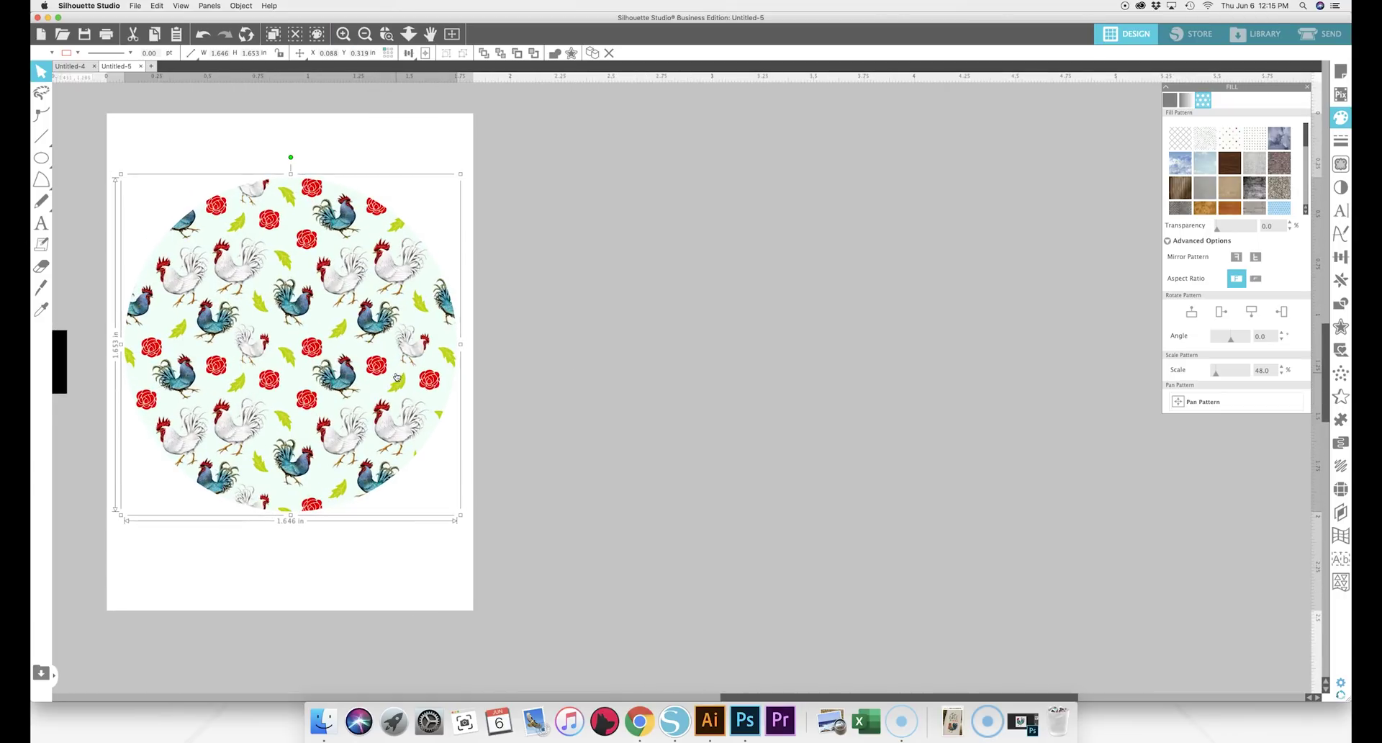
pyautogui.hscroll(-5, 404, 293)
pyautogui.click(883, 360)
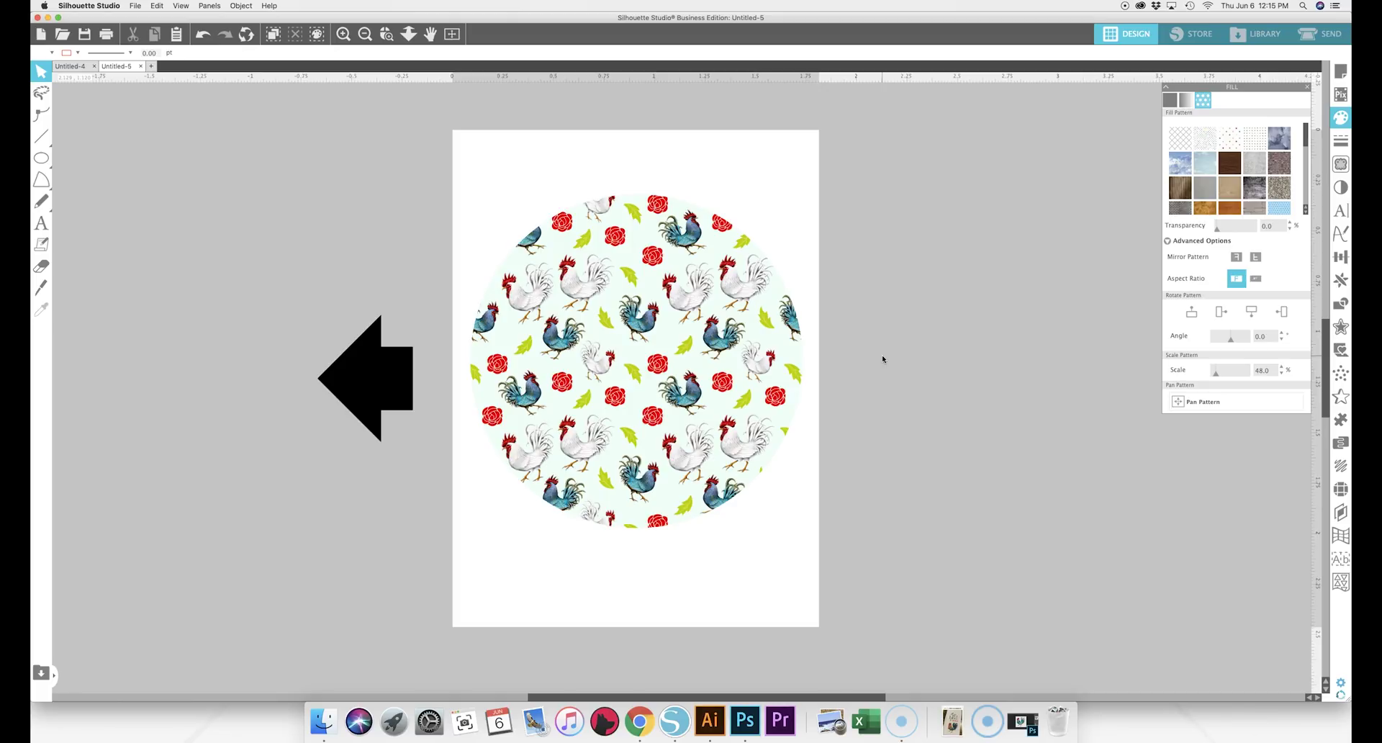
pyautogui.click(754, 358)
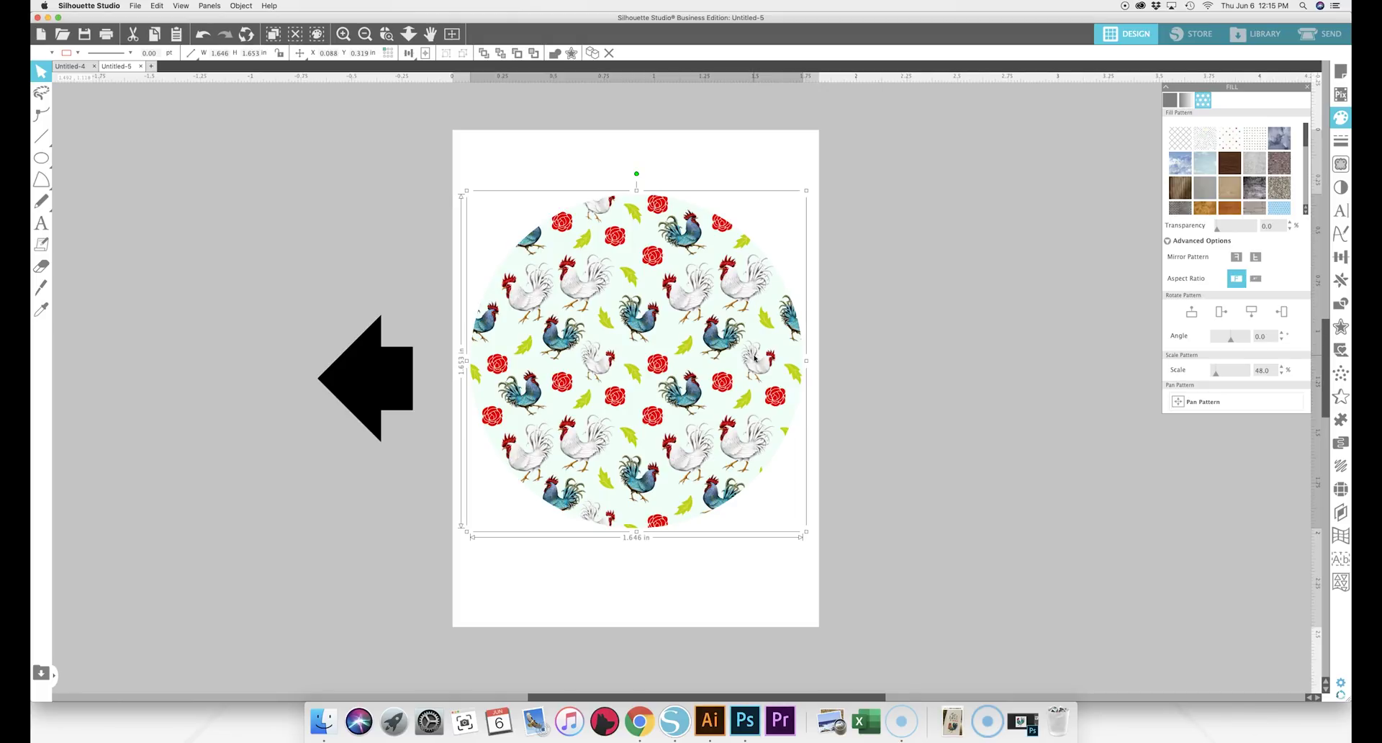